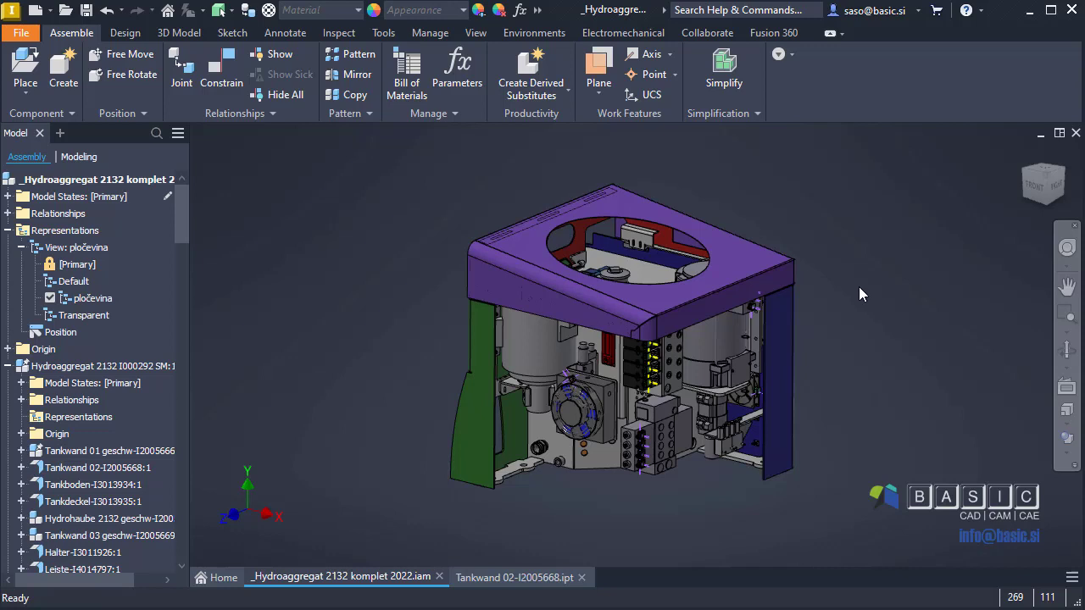
middle_click_drag(861, 278, 843, 272)
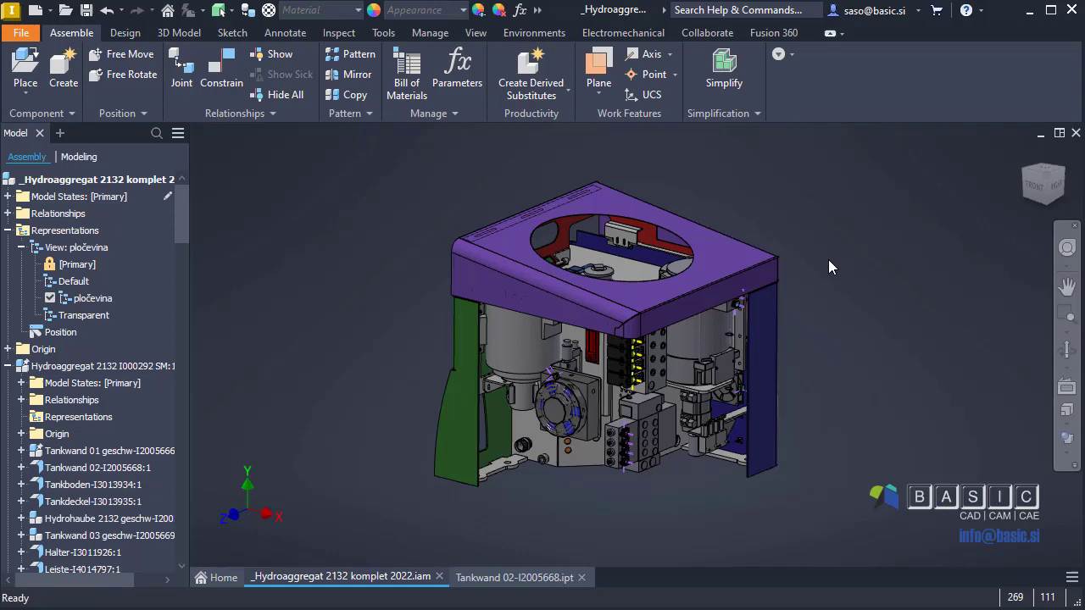
middle_click_drag(818, 252, 824, 294, "shift")
scroll(833, 278, "up", 2)
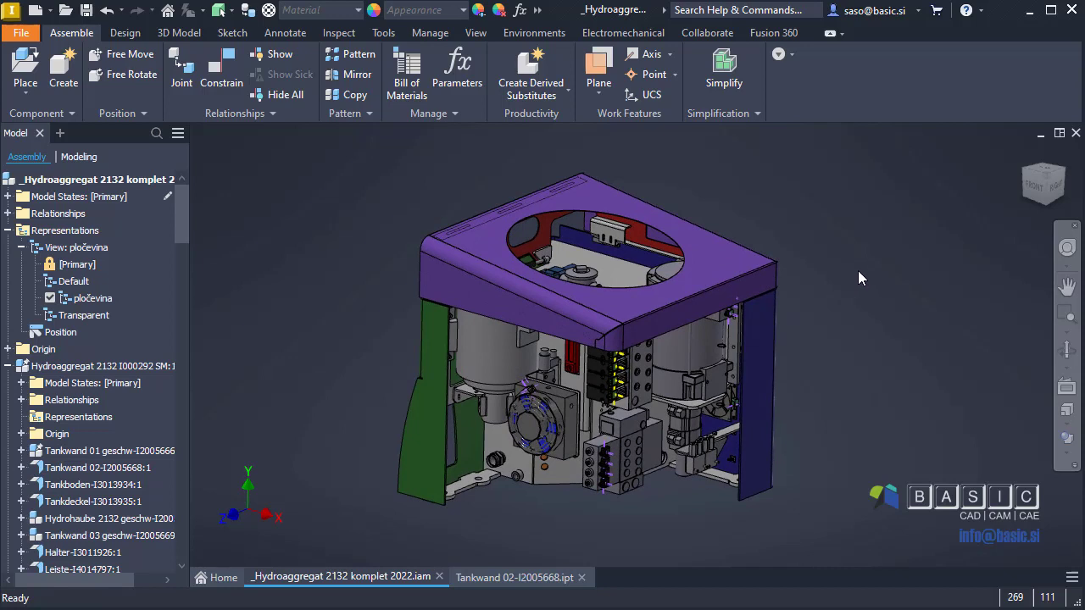
middle_click_drag(858, 270, 849, 262)
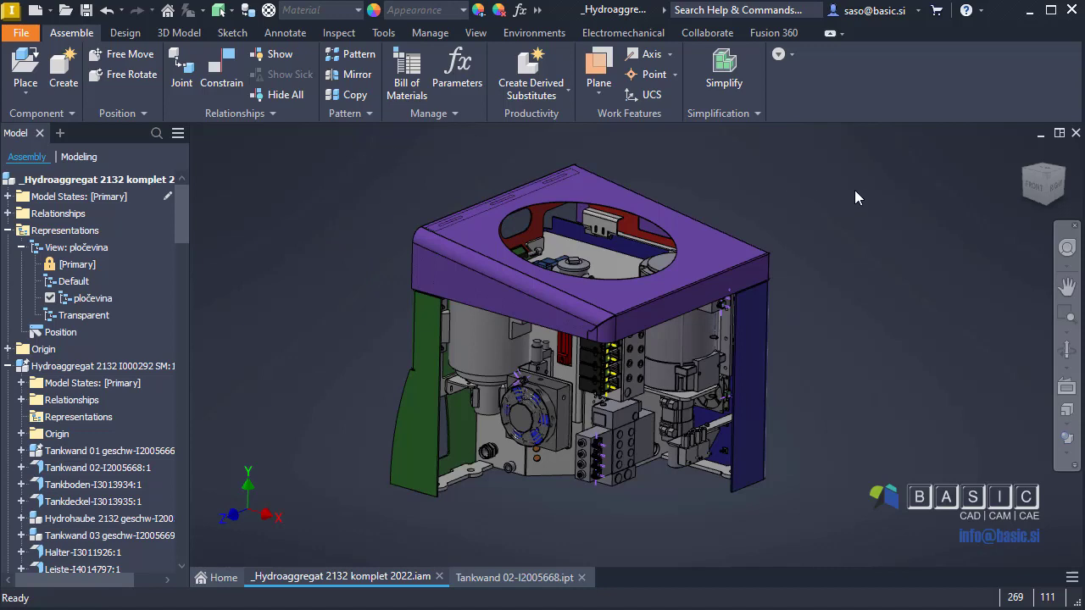
Enable the export of Mark Feature layers in AutoDXF's layer settings and close the AutoDXF window.
left_click(383, 33)
left_click(927, 68)
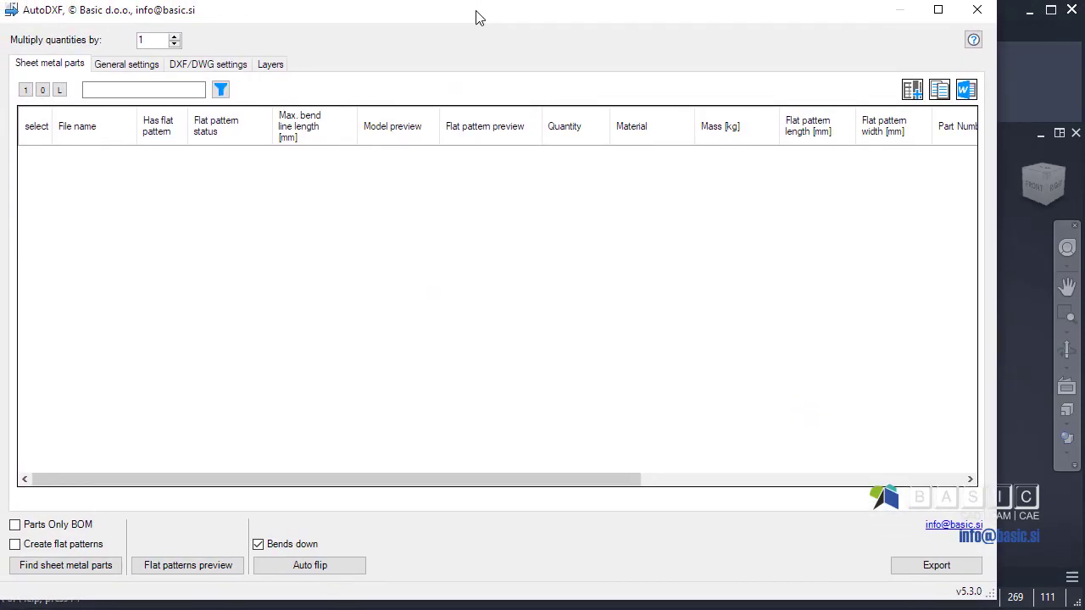
left_click(278, 73)
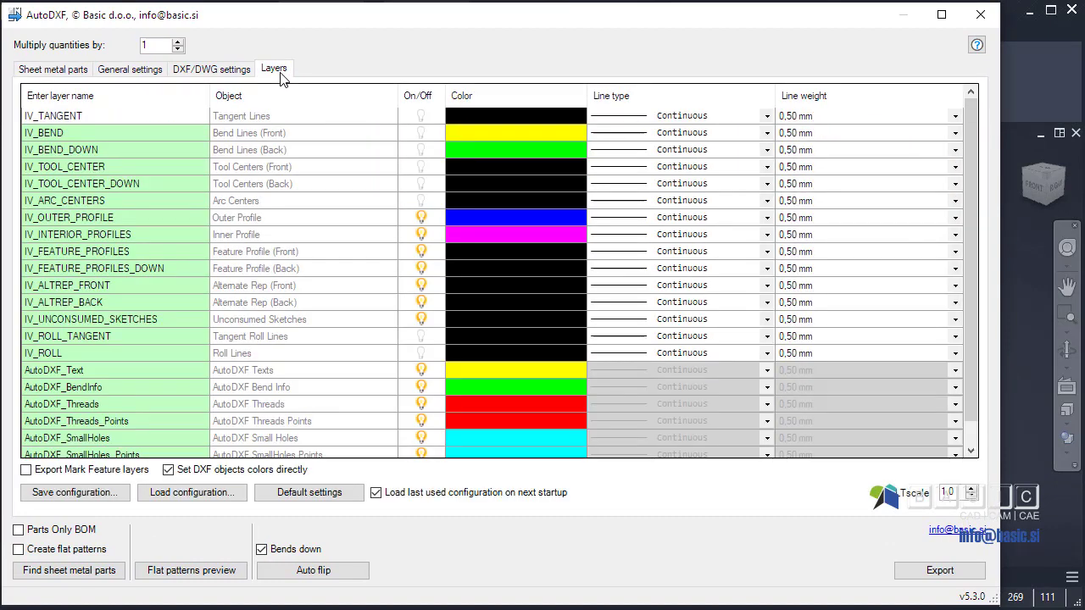
left_click(66, 473)
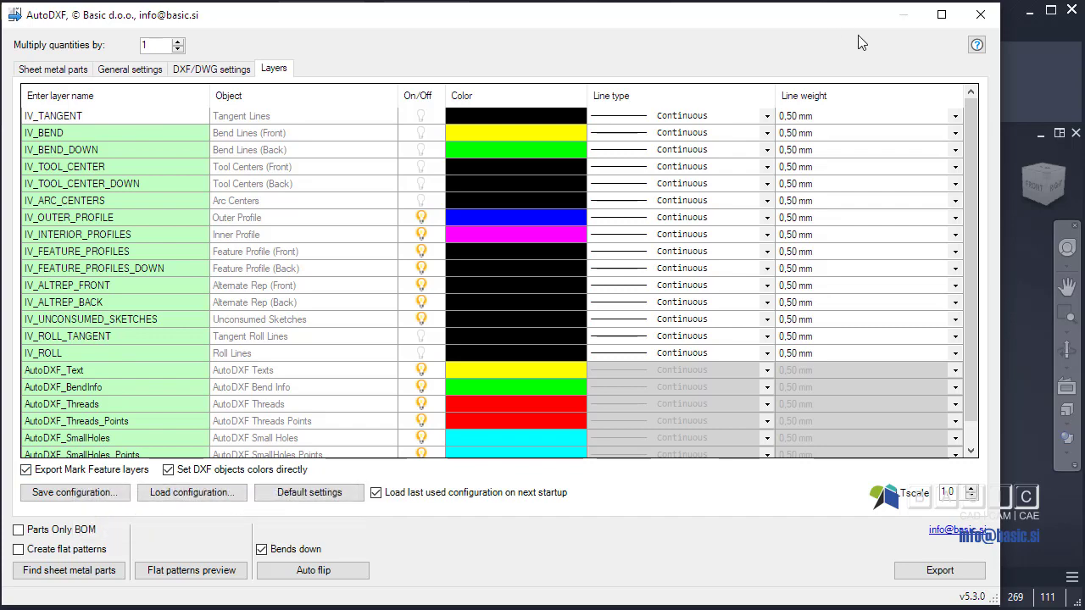
left_click(977, 17)
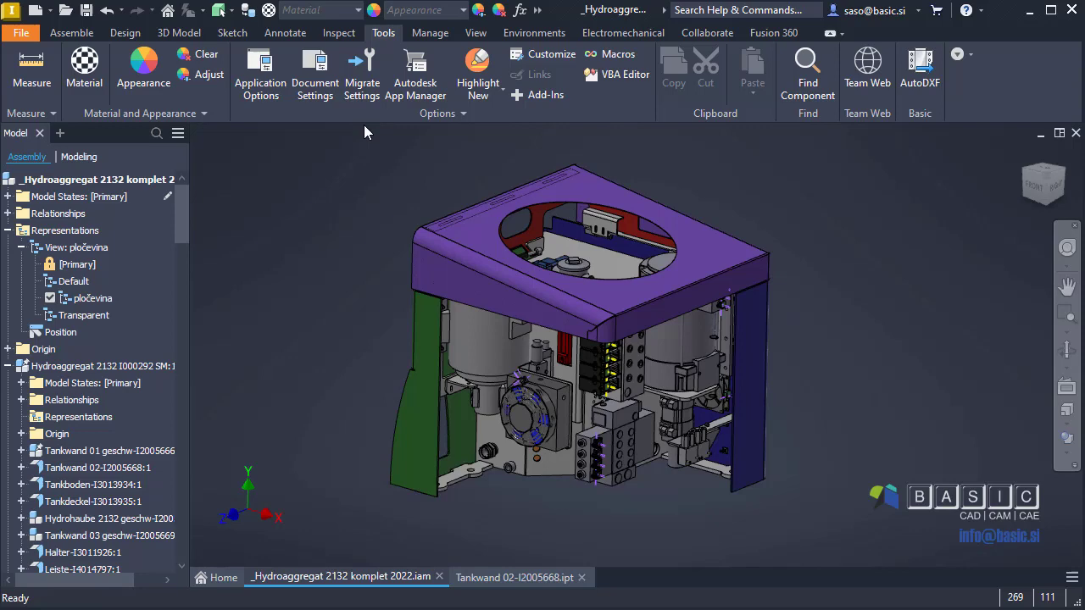
Switch to the Tankwand 02-I2005668 part and examine the Mark Surface style in the Style and Standard Editor.
left_click(528, 583)
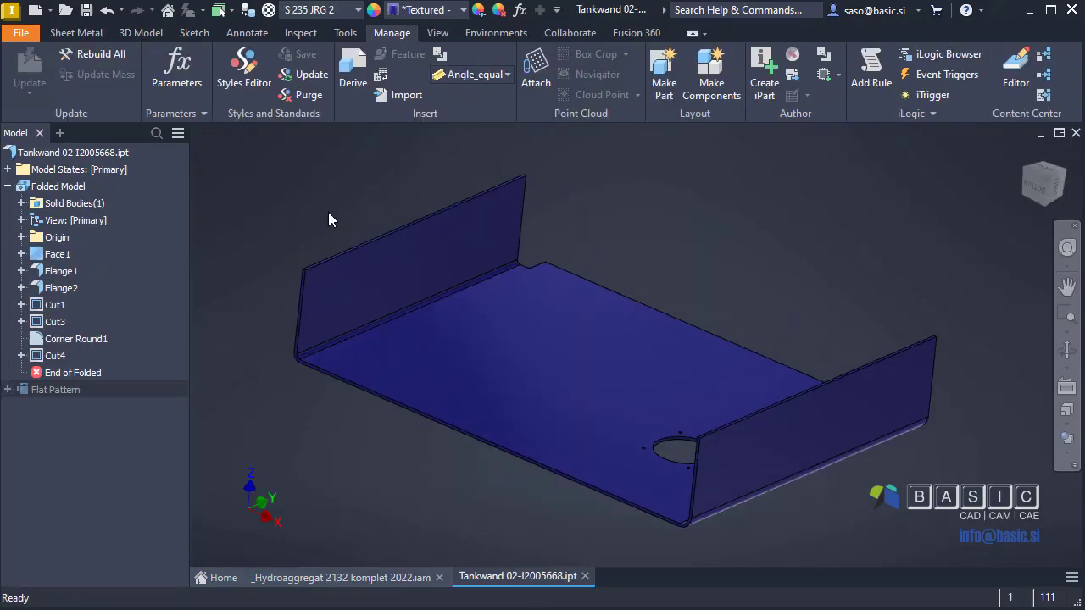
left_click(252, 88)
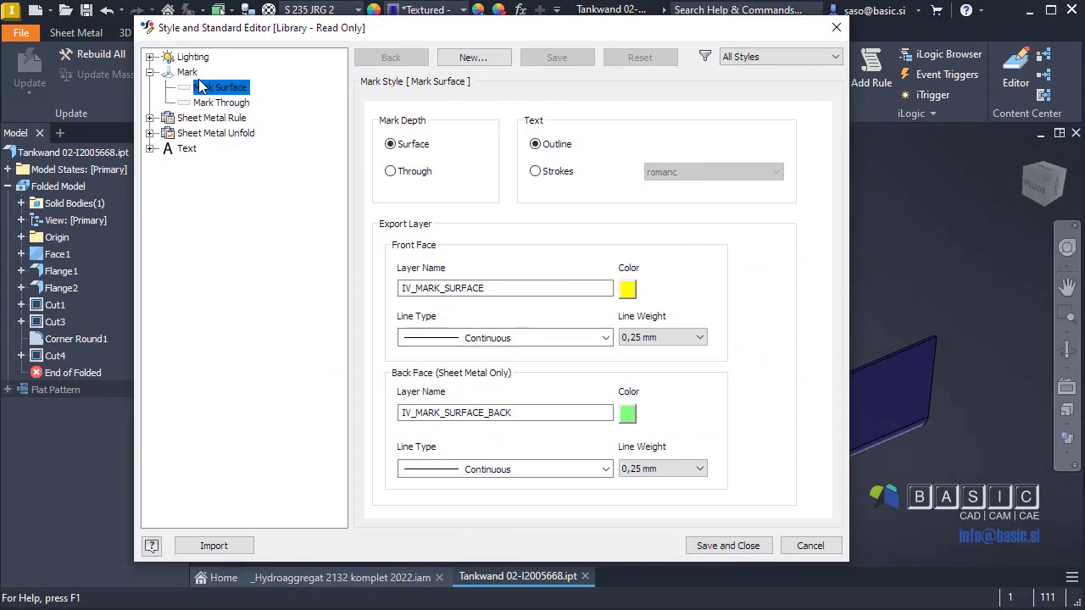
left_click(192, 72)
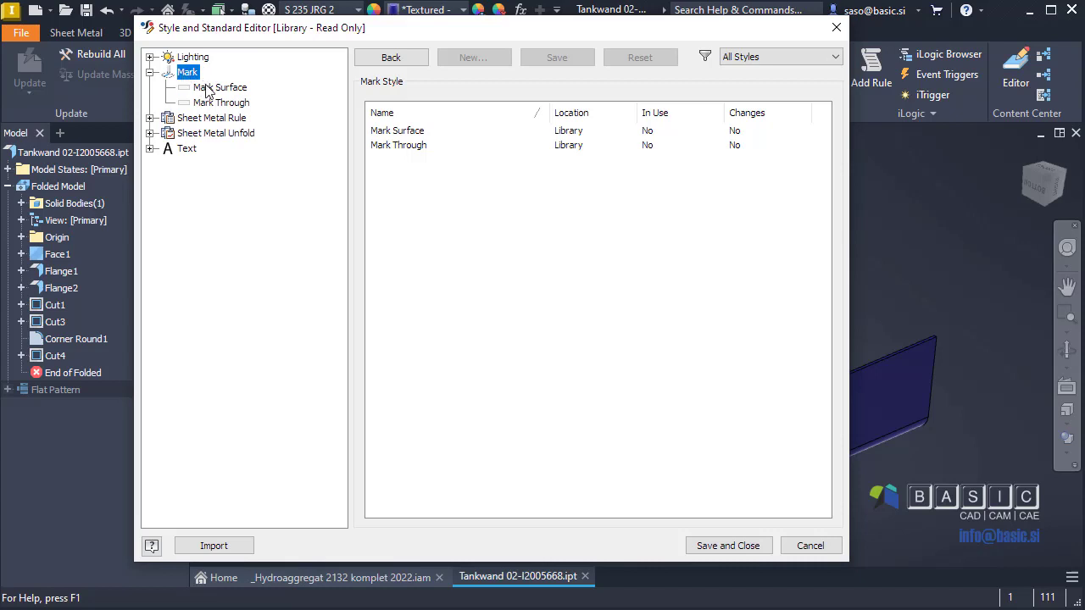
left_click(204, 88)
key("Down")
key("Up")
key("Up")
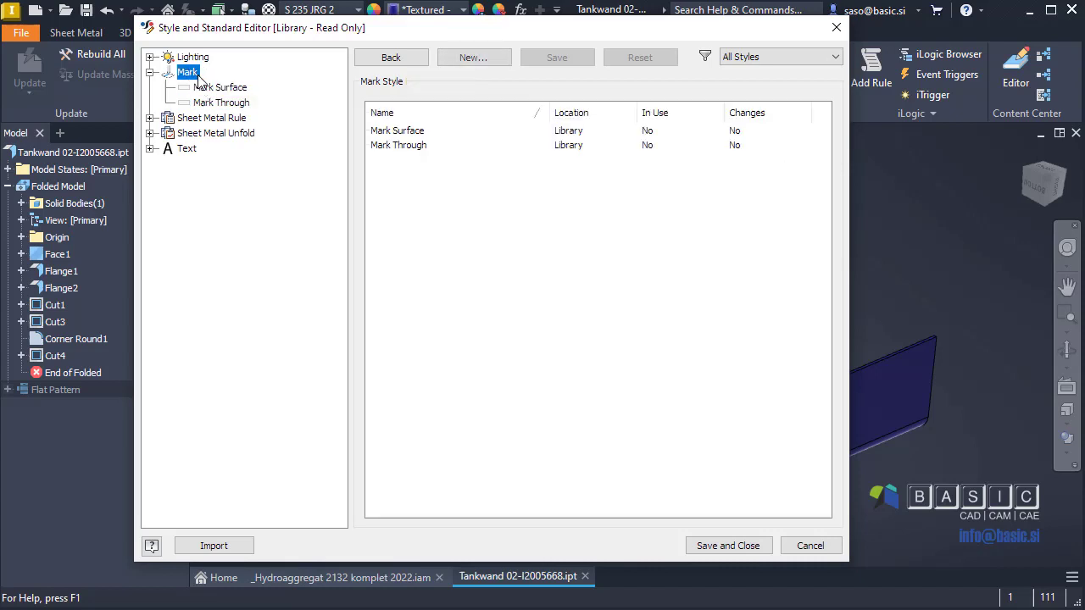
key("Down")
key("Down")
left_click(204, 88)
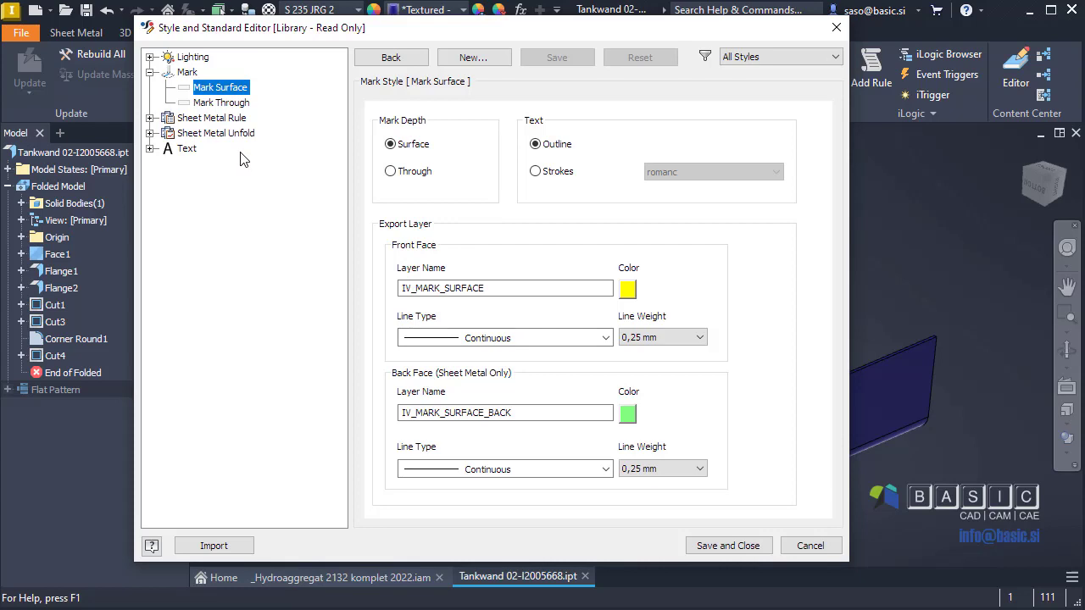
Examine the Mark Through style's depth, text and export layer settings, and close the style editor without saving.
left_click(231, 104)
key("Up")
left_click(233, 103)
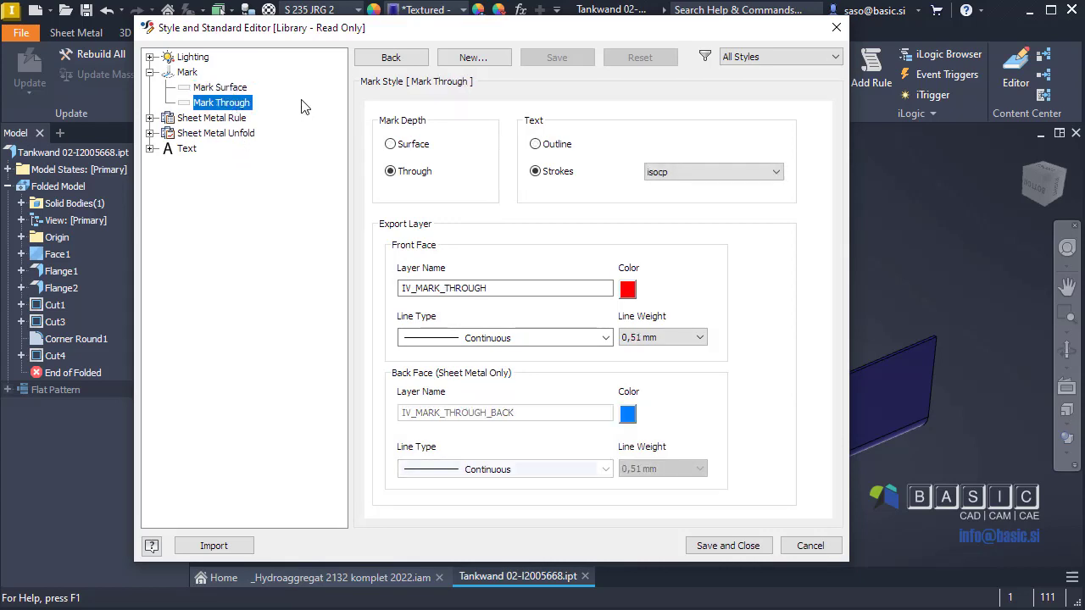
left_click(836, 27)
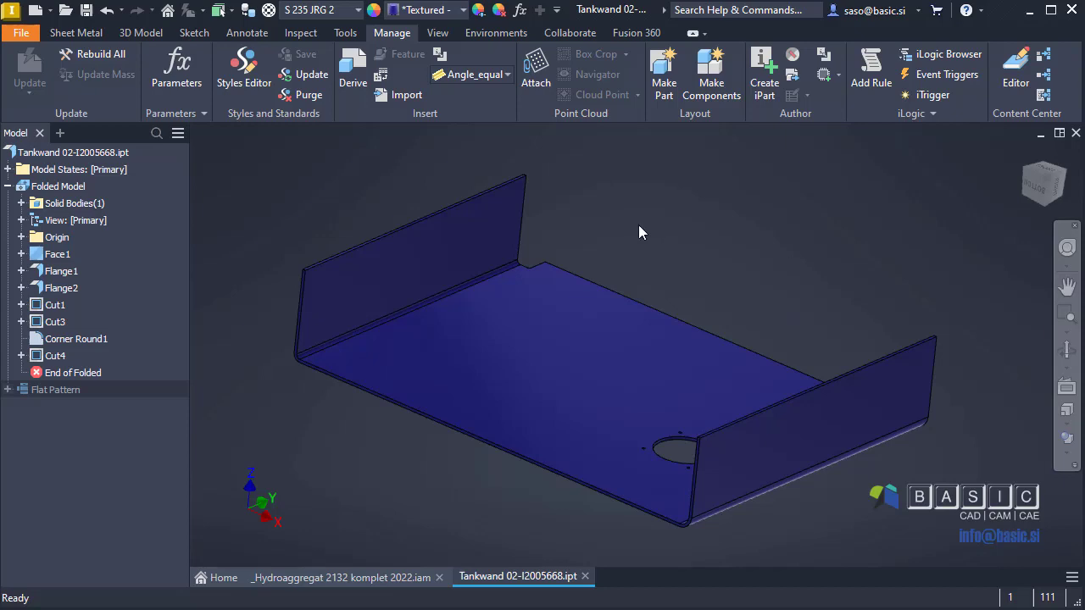
Return to the Hydroaggregat assembly and set AutoDXF's spline replacement to arc approximation in the DXF/DWG settings.
left_click(399, 578)
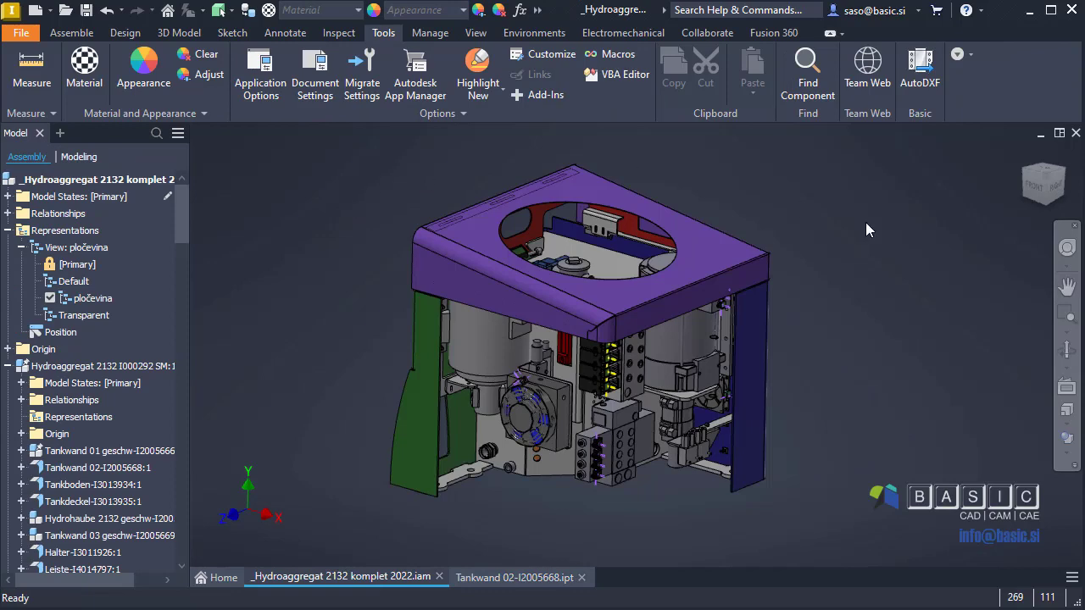
left_click(924, 78)
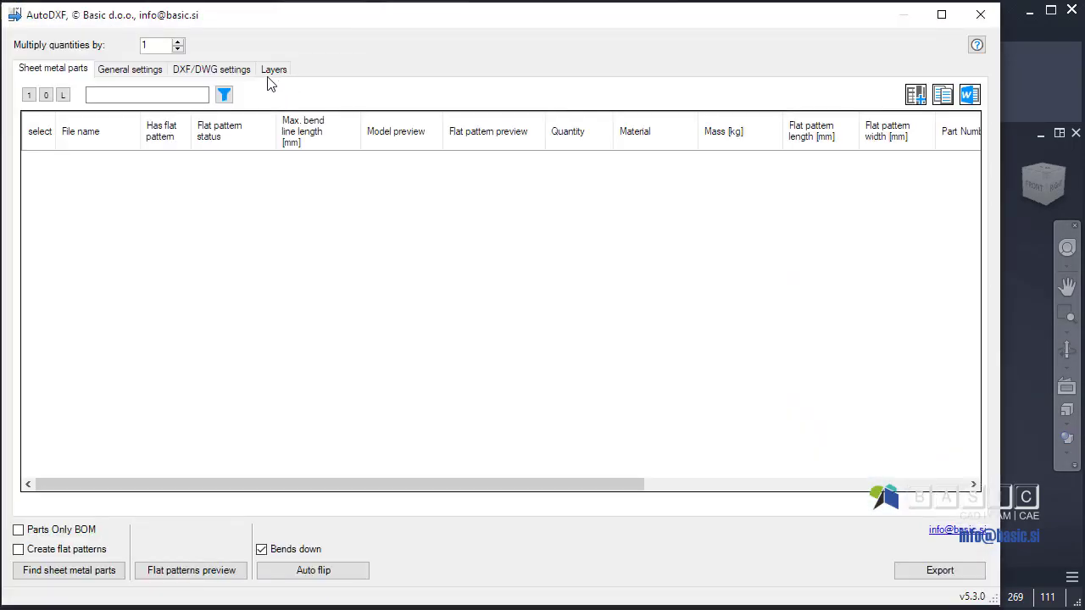
left_click(214, 73)
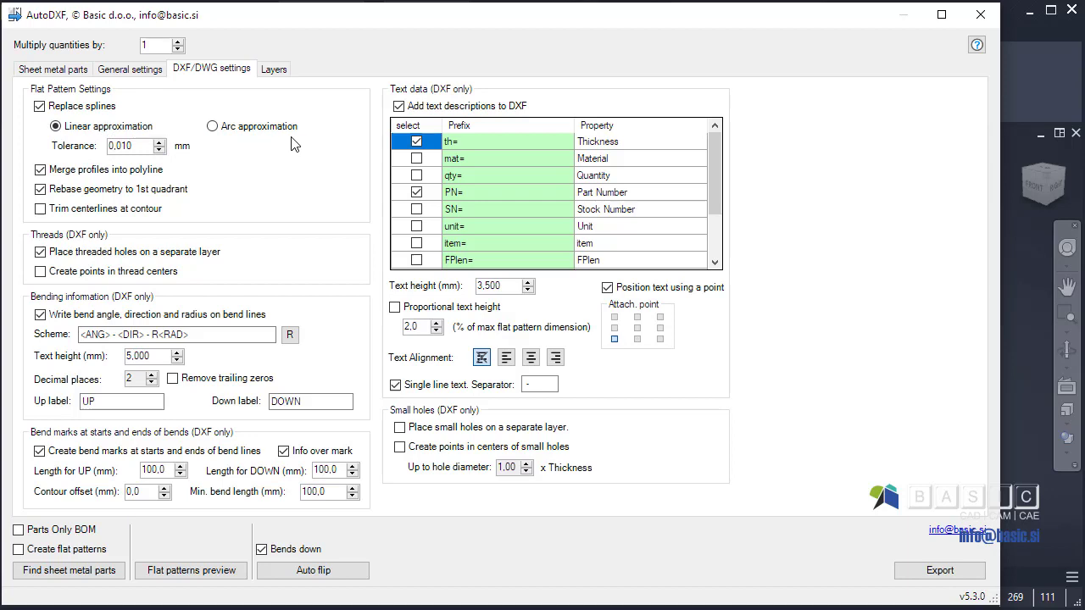
left_click(234, 131)
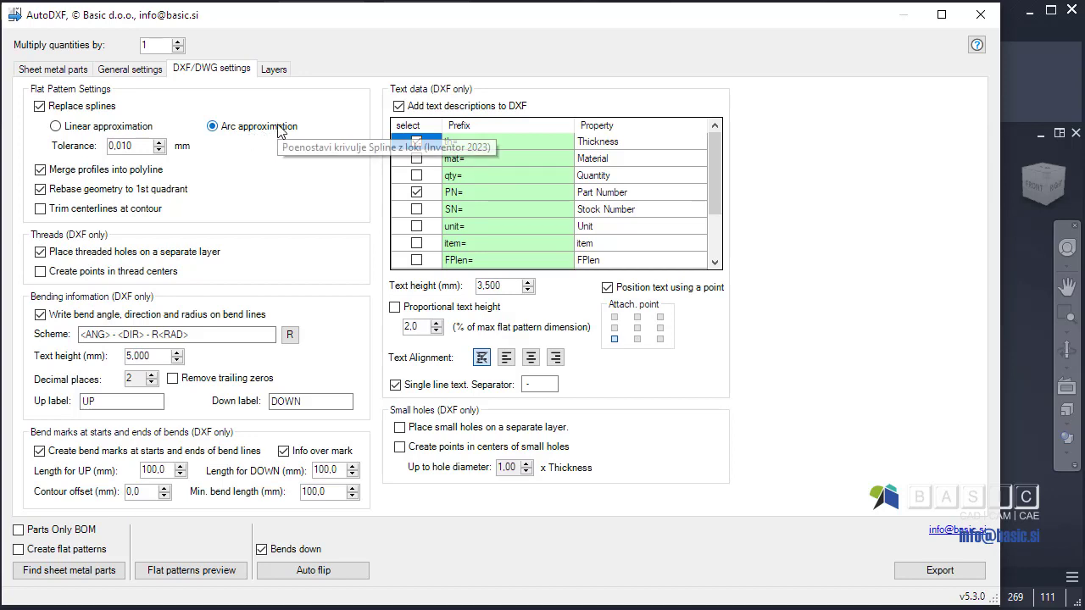
left_click(140, 69)
left_click(222, 71)
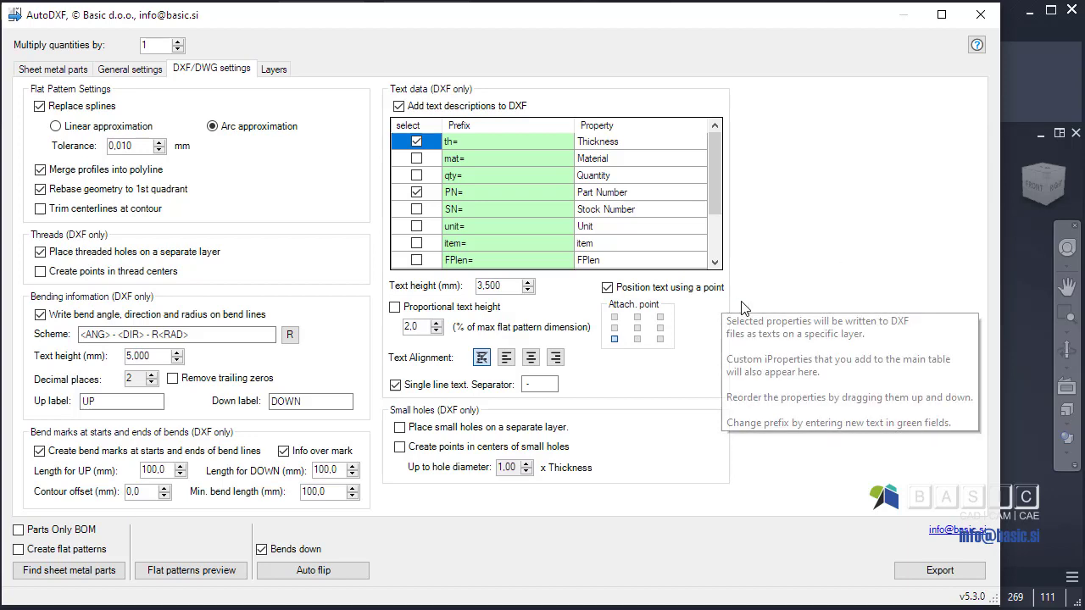
Review the single-line and point-positioning options for DXF text, set the attachment point to middle-left, and close AutoDXF.
mouse_move(720, 303)
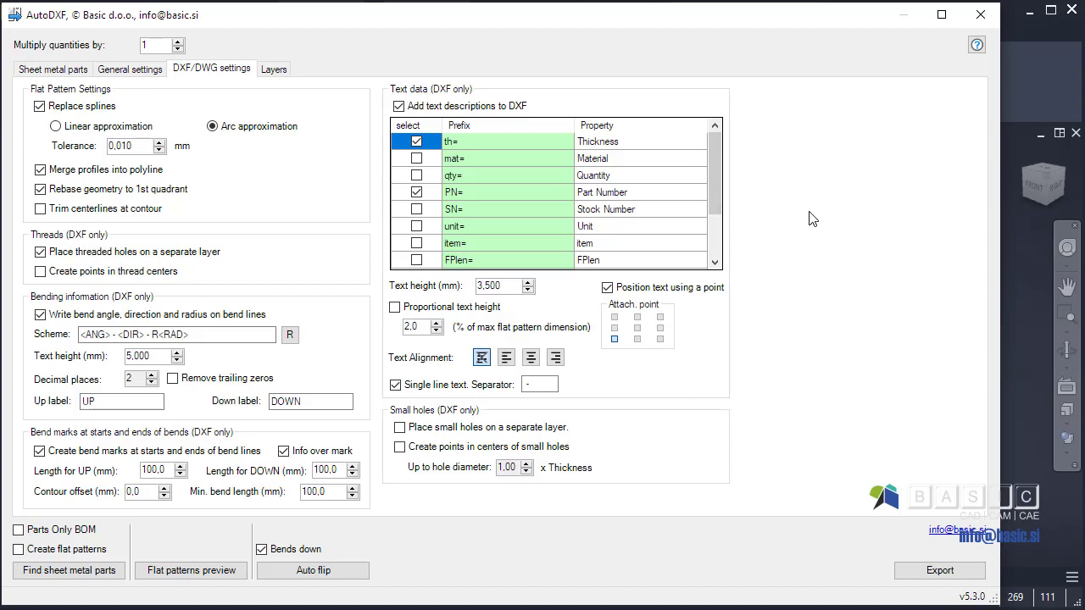
mouse_move(628, 294)
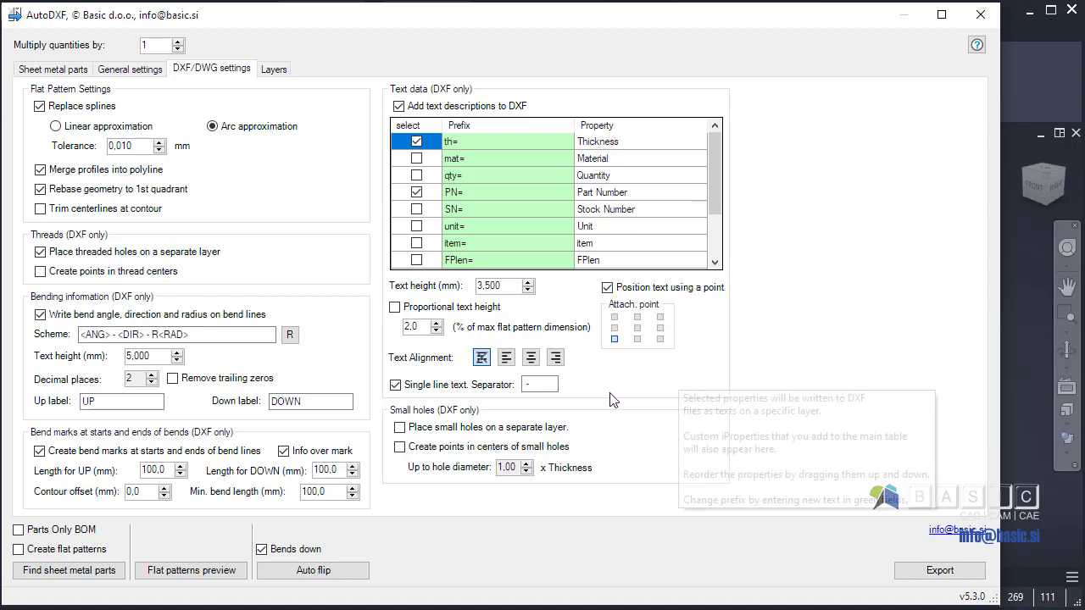
left_click(427, 389)
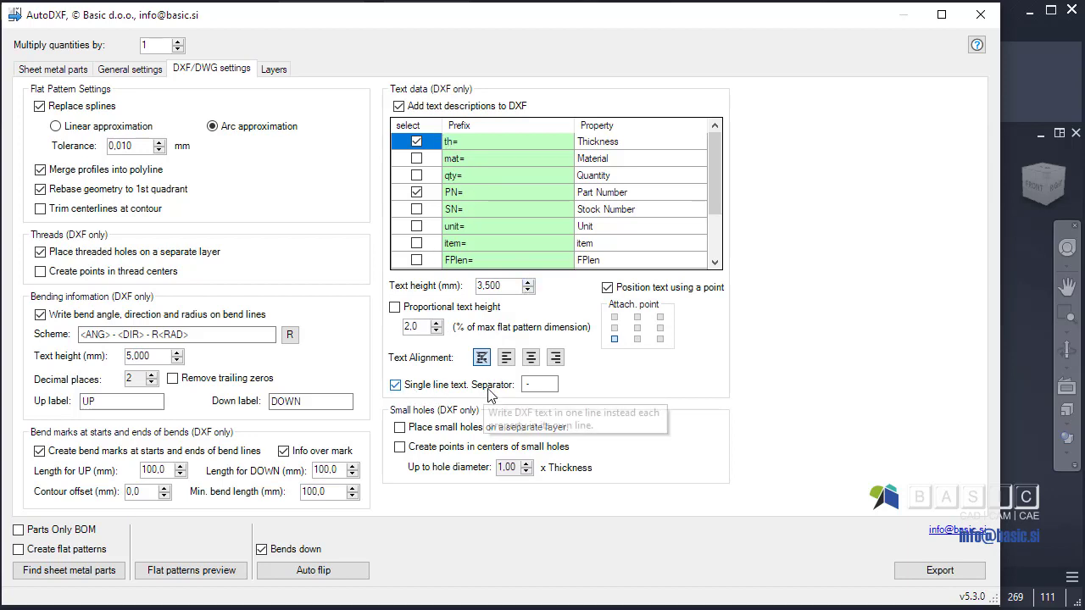
mouse_move(623, 395)
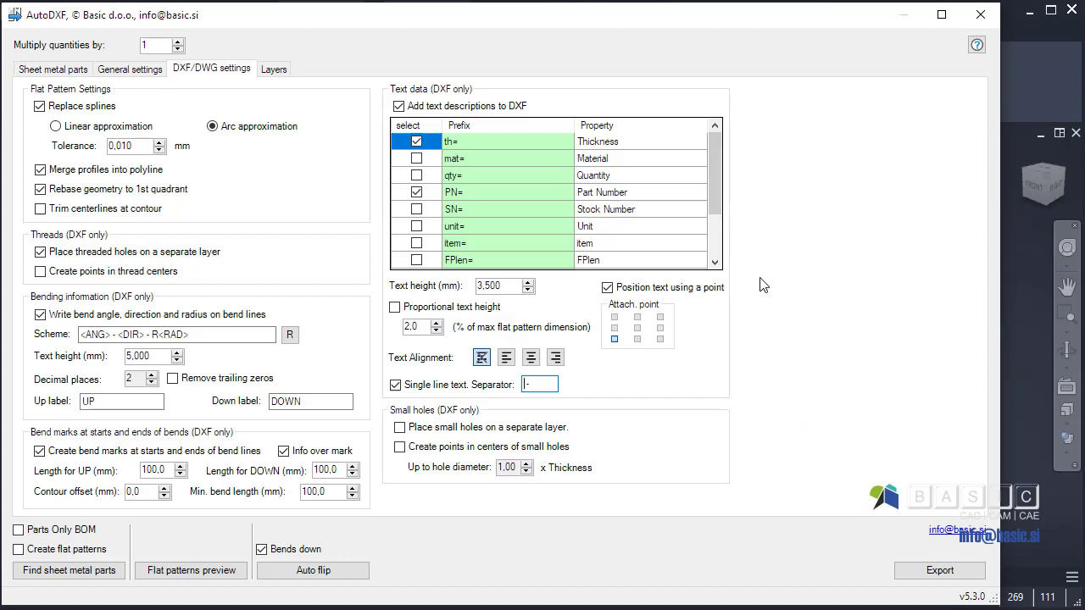
left_click_drag(995, 315, 858, 332)
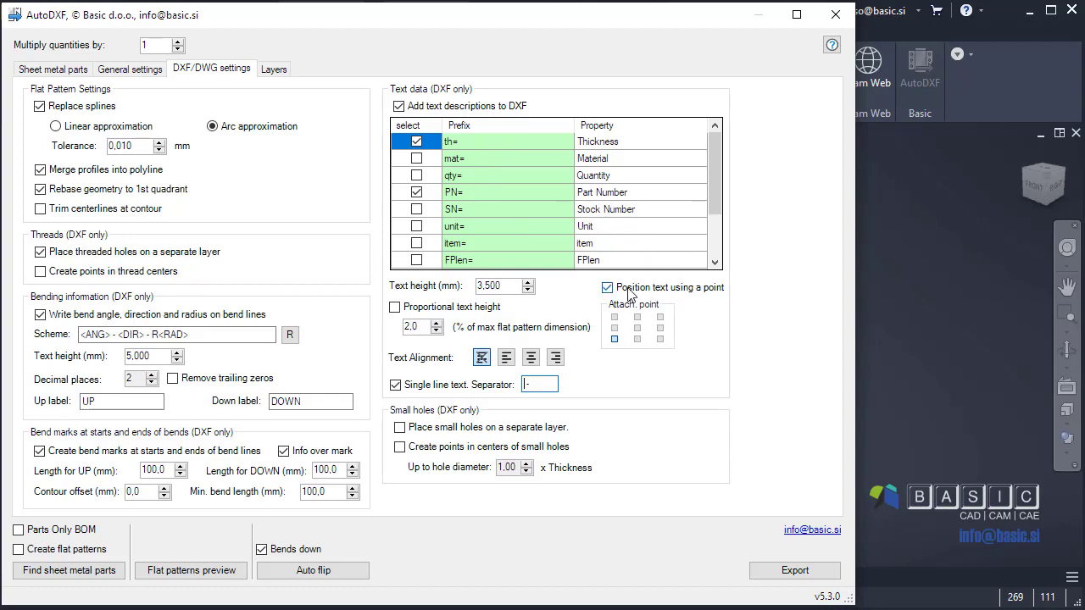
mouse_move(611, 292)
left_click(835, 15)
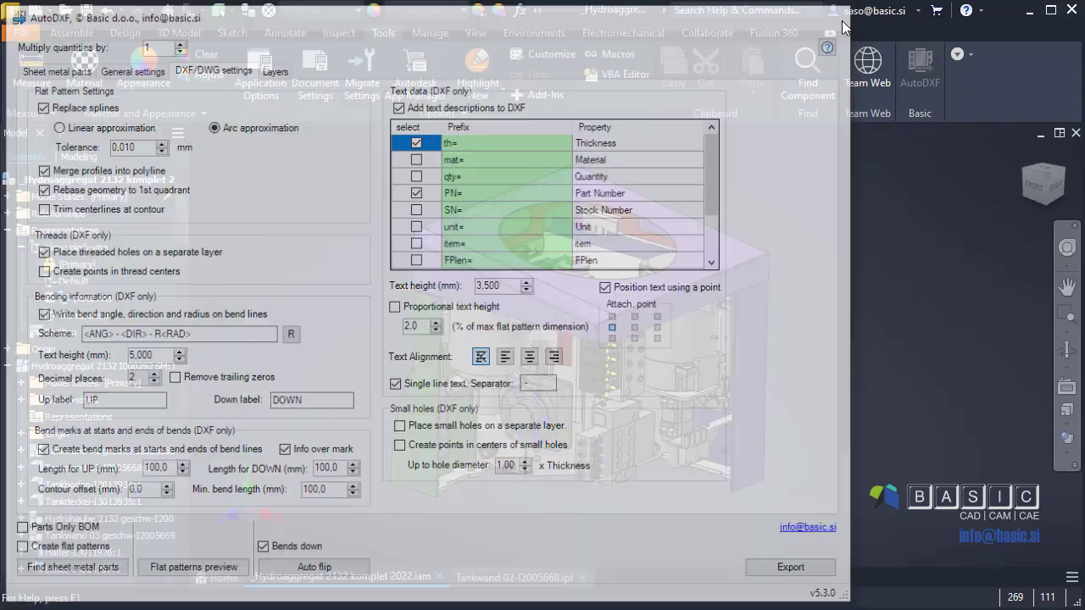
Open the purple Hydrohaube cover from the assembly as its own part and display its flat pattern.
middle_click_drag(818, 167, 419, 247, "shift")
left_click(420, 247)
right_click(399, 267)
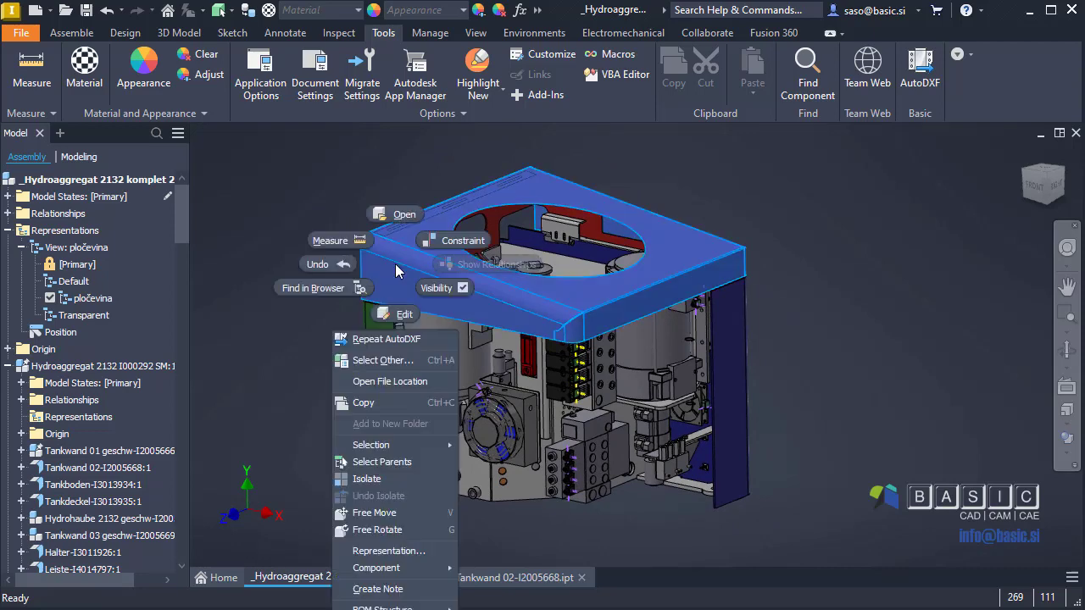
left_click(400, 217)
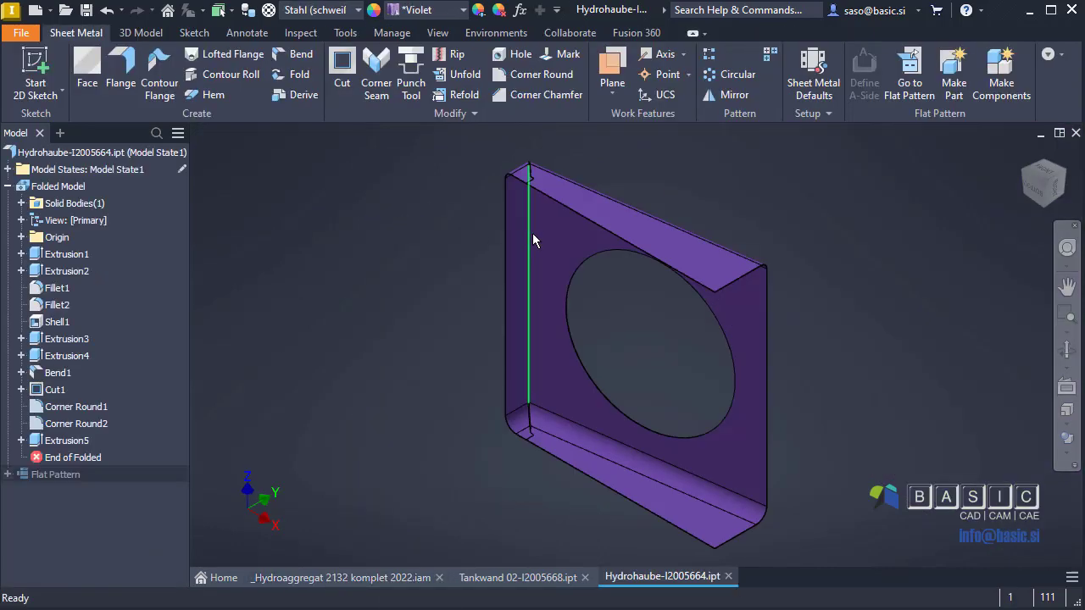
double_click(72, 475)
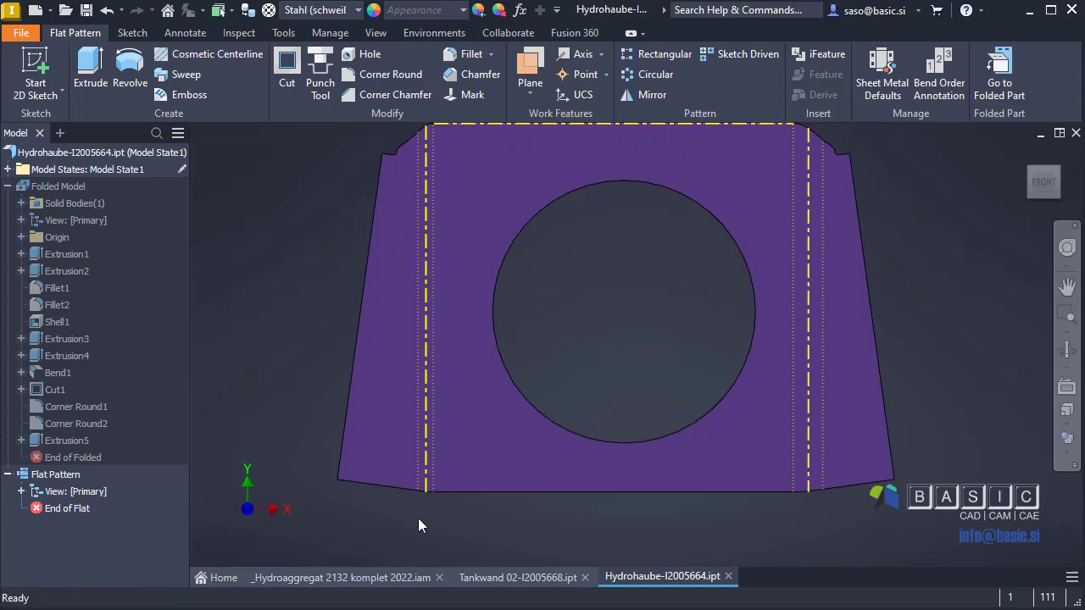
Start a 2D sketch on the flat pattern's face and place a point just inside the lower edge, beside the vertical bend near the lower-left corner.
scroll(418, 518, "down", 5)
scroll(466, 451, "down", 3)
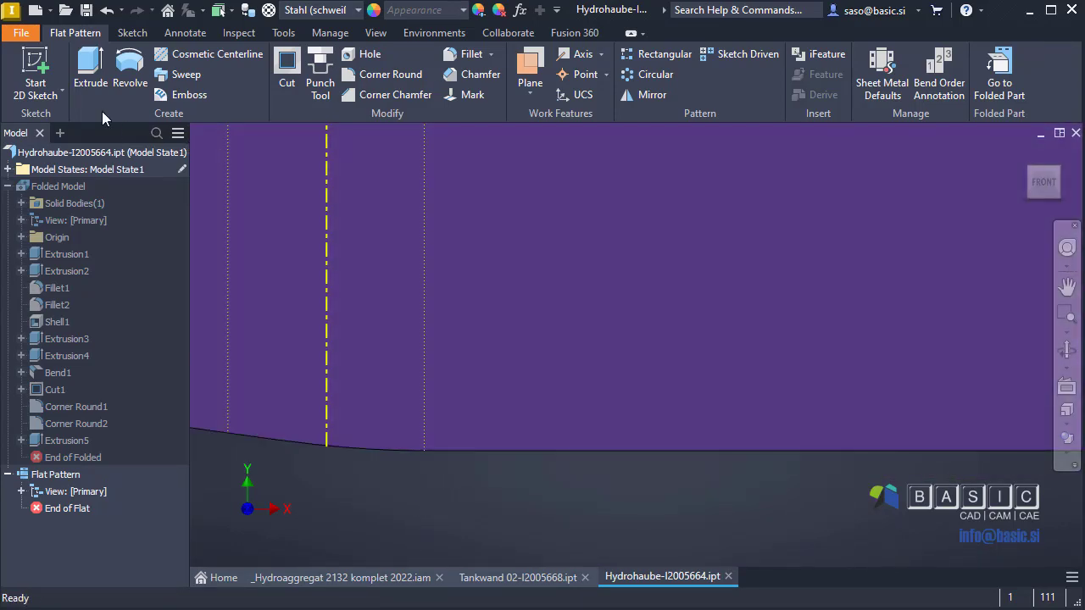
left_click(38, 74)
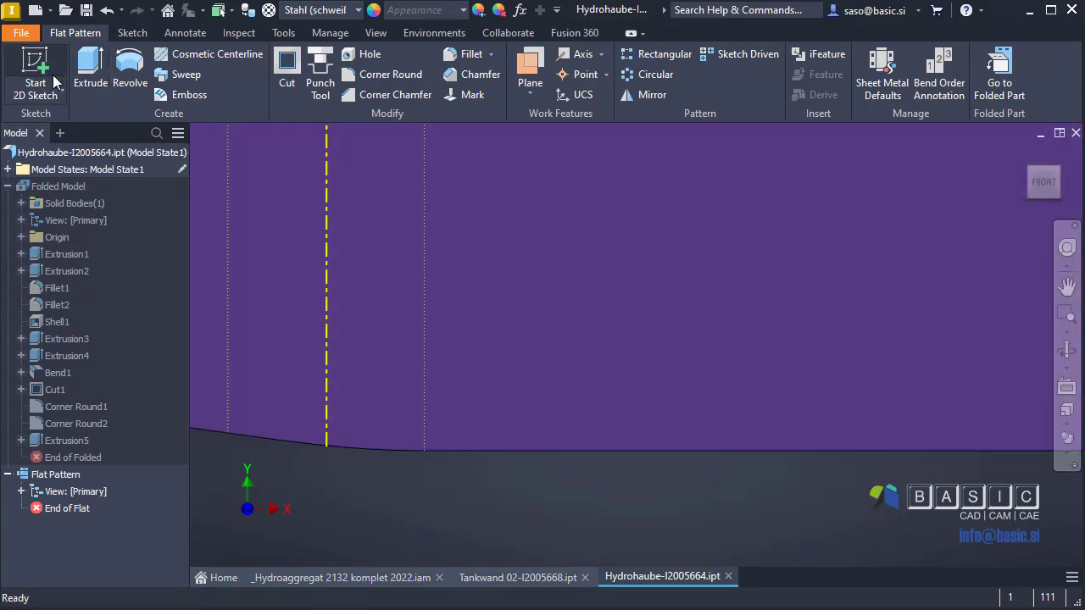
left_click(758, 281)
left_click(747, 265)
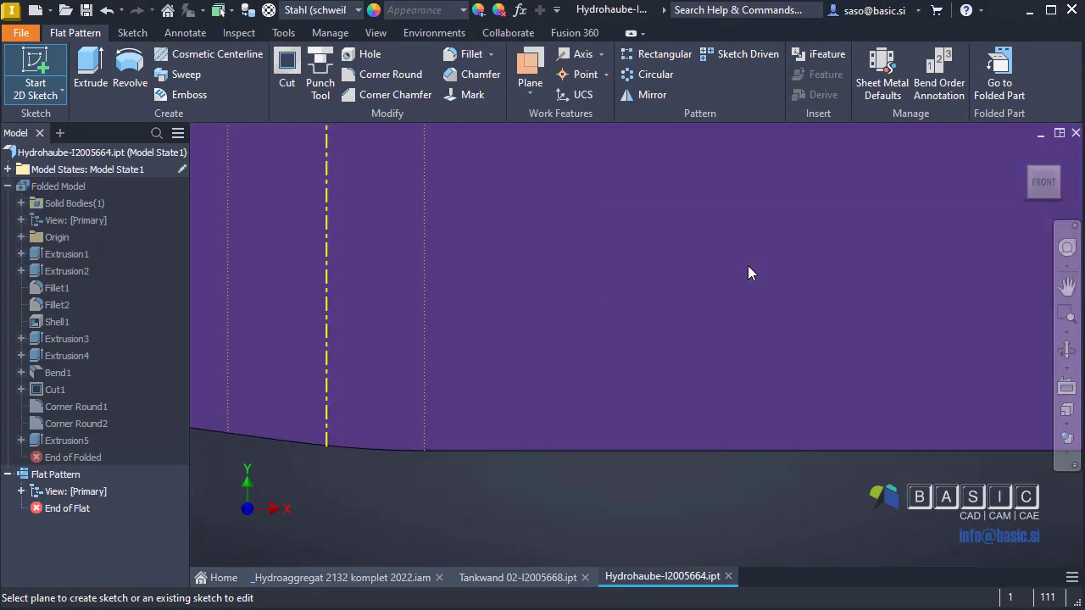
left_click(285, 95)
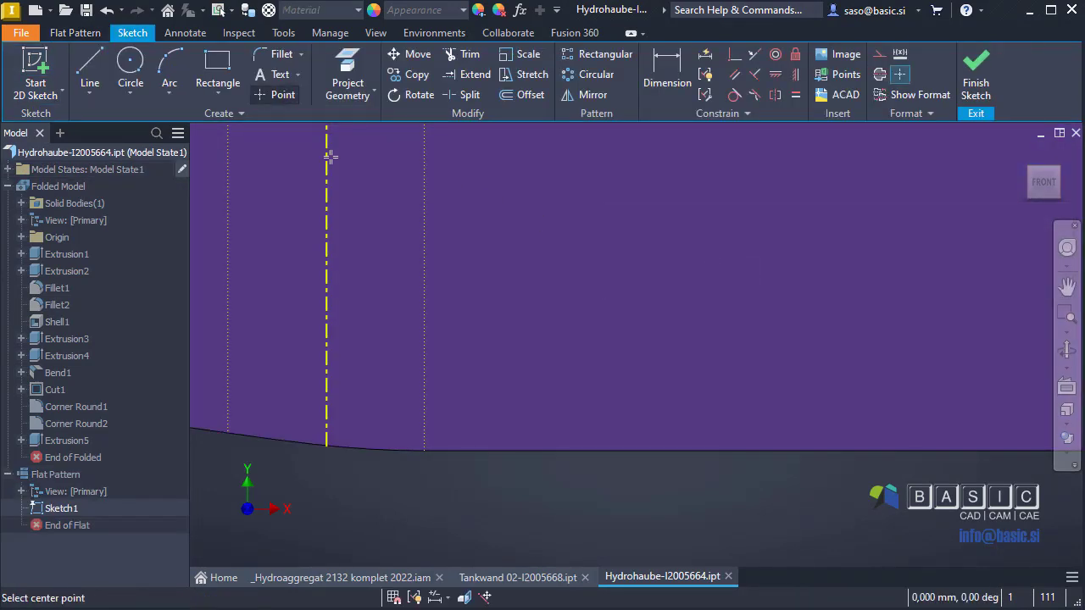
left_click(477, 407)
Dimension the sketch point 10 mm above the flat pattern's lower edge.
key("d")
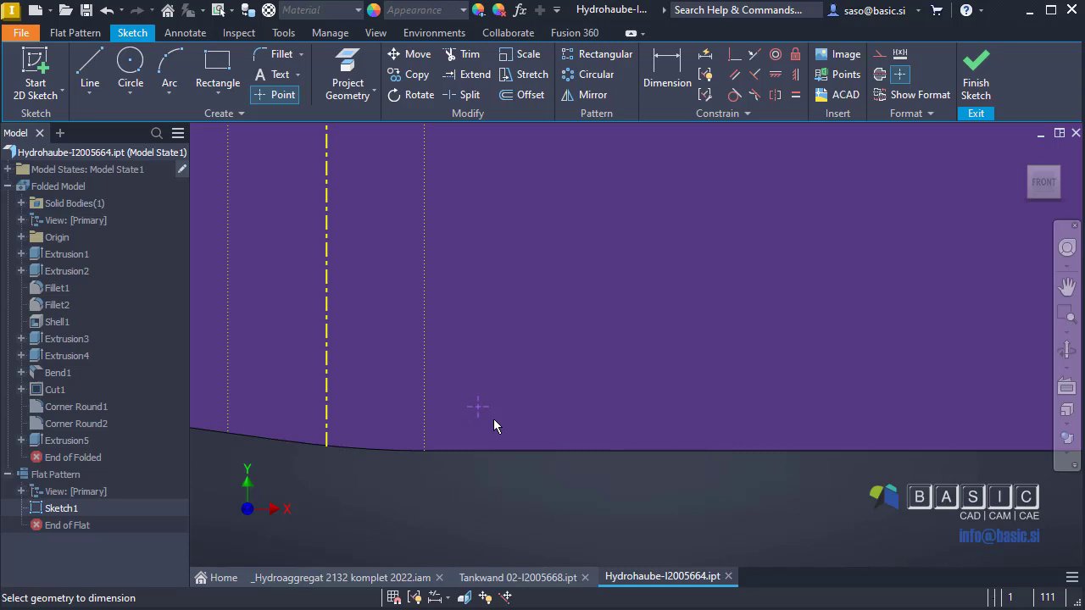
left_click(487, 451)
left_click(477, 407)
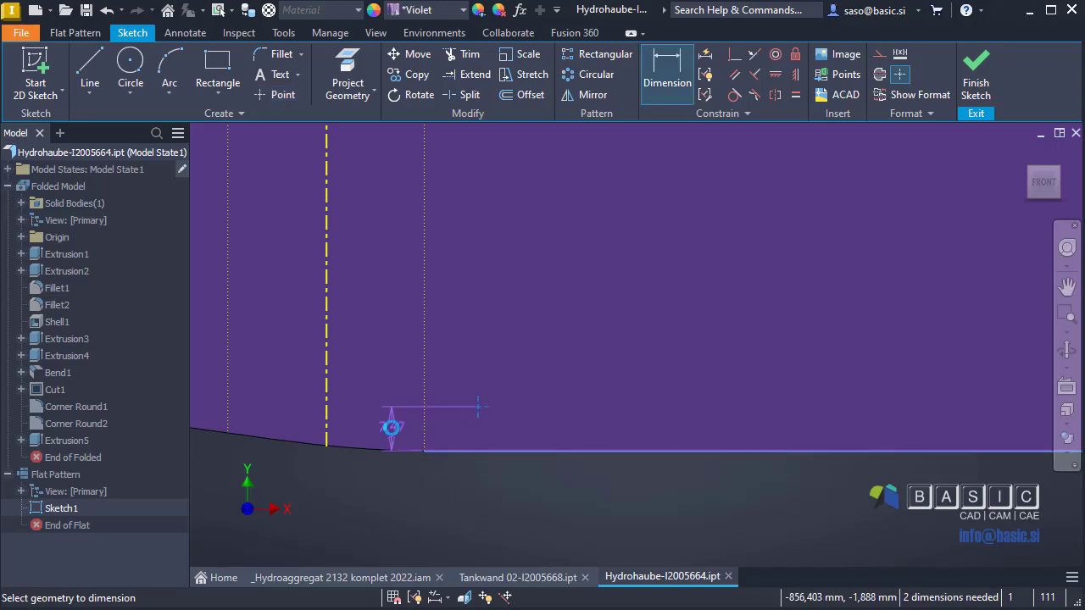
left_click(394, 428)
key("Return")
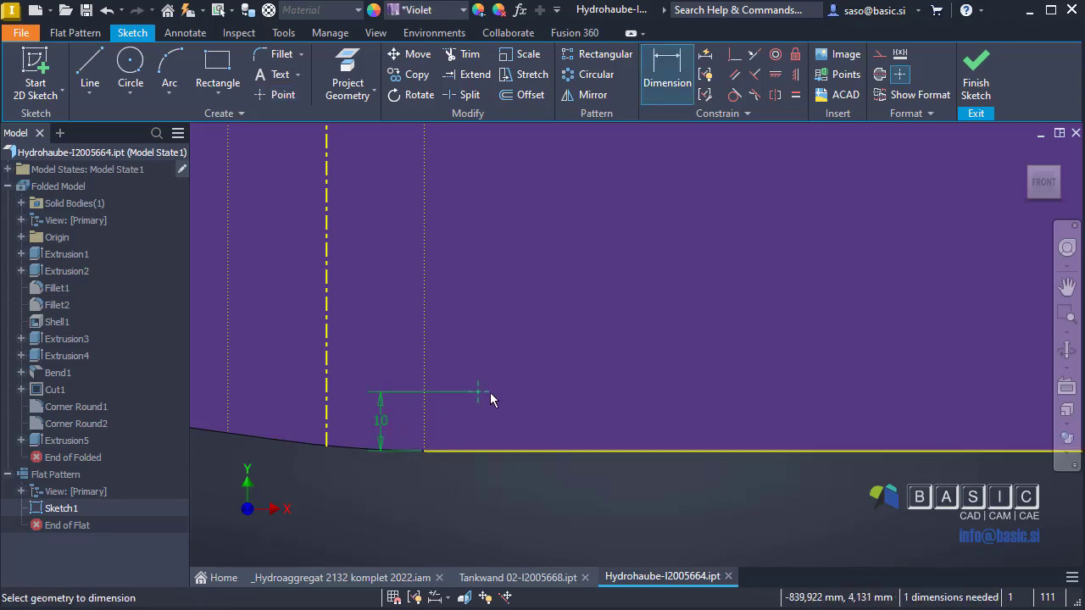
Dimension the sketch point 10 mm horizontally from the left end of the flat pattern's straight lower edge.
left_click(424, 451)
left_click(477, 391)
left_click(459, 507)
type("10")
key("Return")
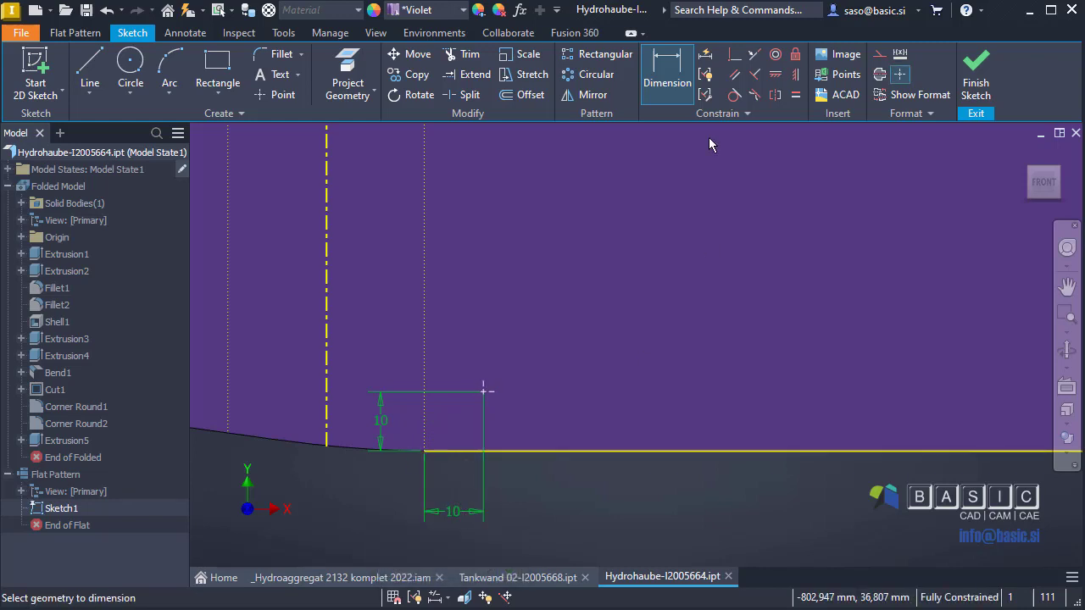
Finish the flat pattern sketch, return to the folded part and save it.
left_click(976, 80)
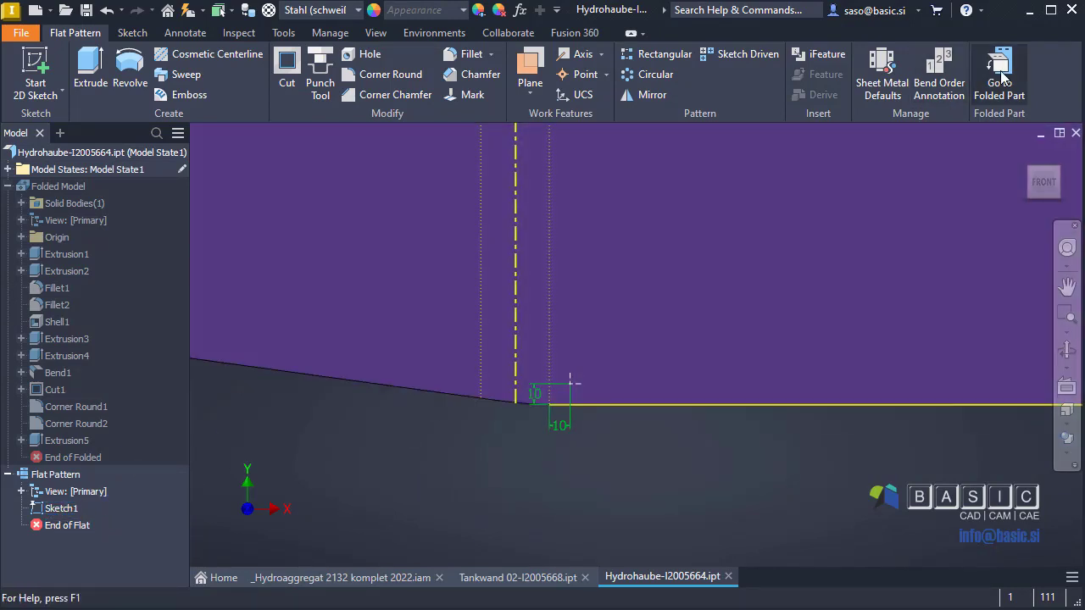
left_click(999, 78)
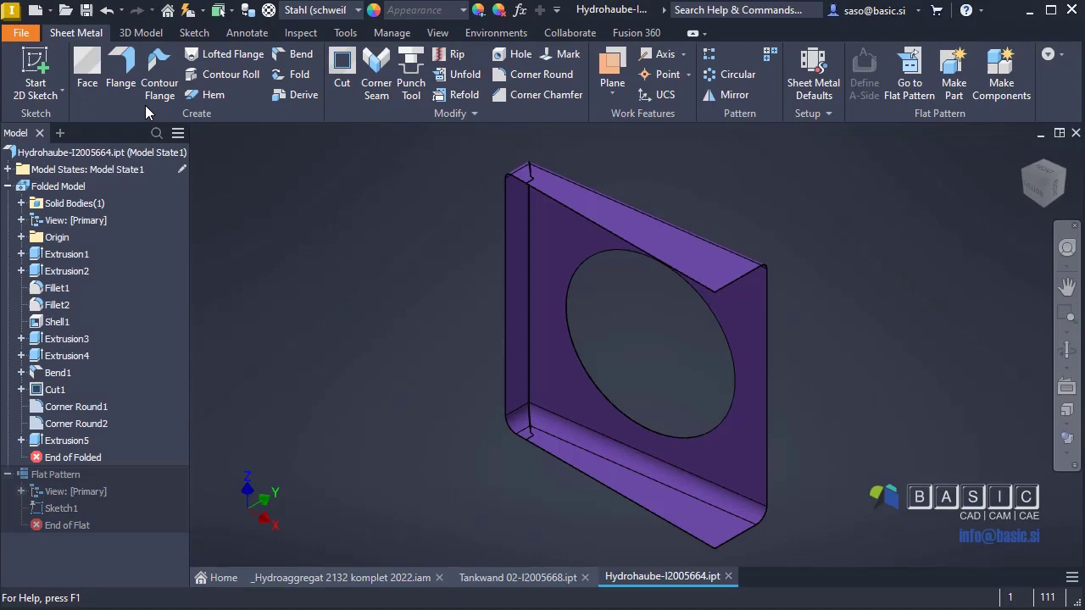
left_click(87, 12)
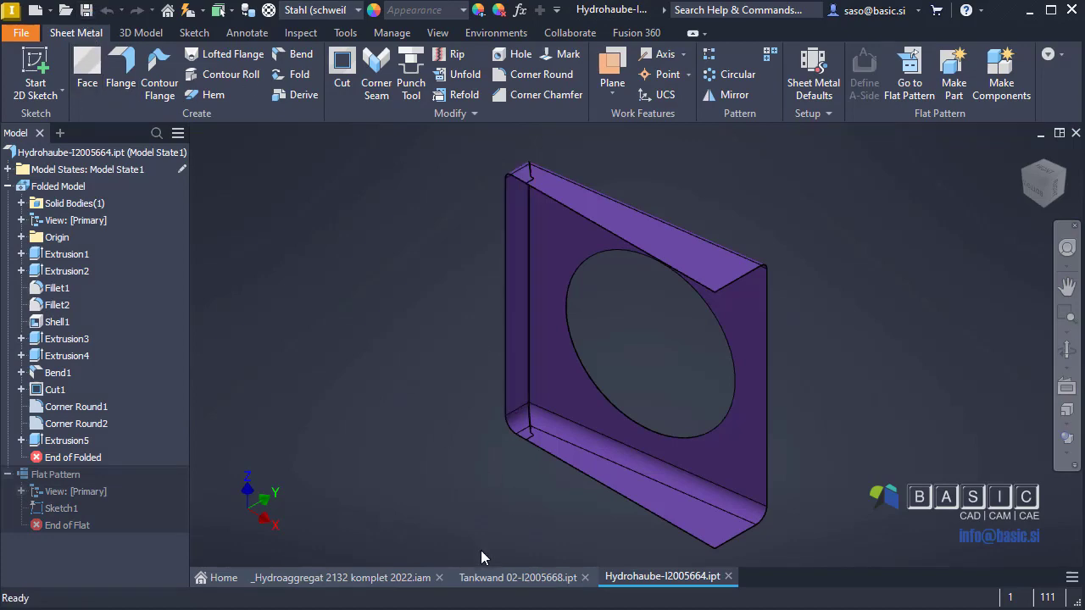
List the sheet metal parts of the _Hydroaggregat 2132 komplet 2022 assembly in AutoDXF and narrow both preview columns.
left_click(378, 575)
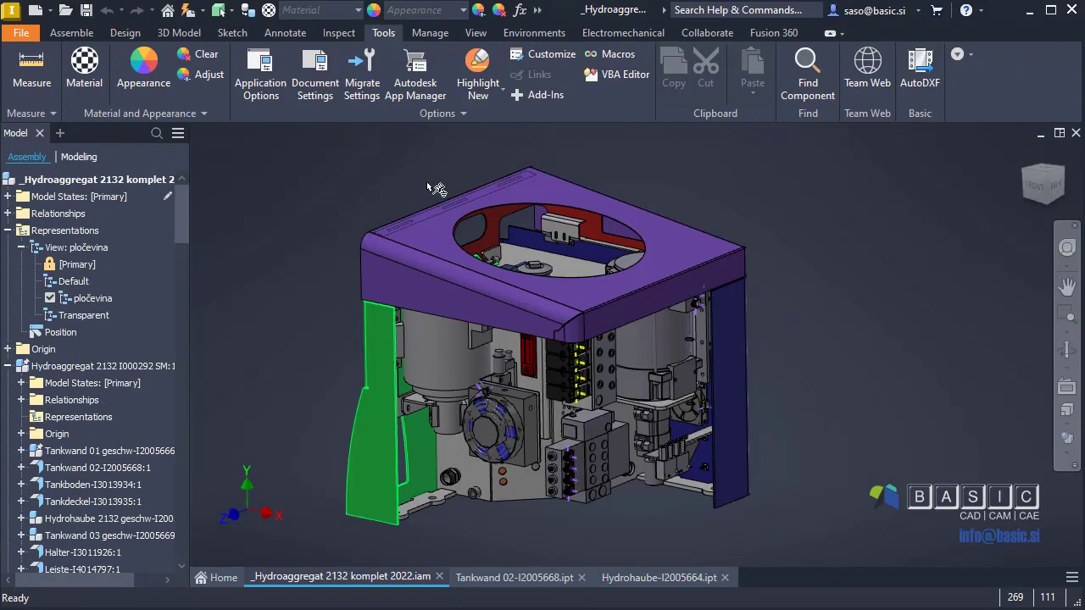
left_click(922, 74)
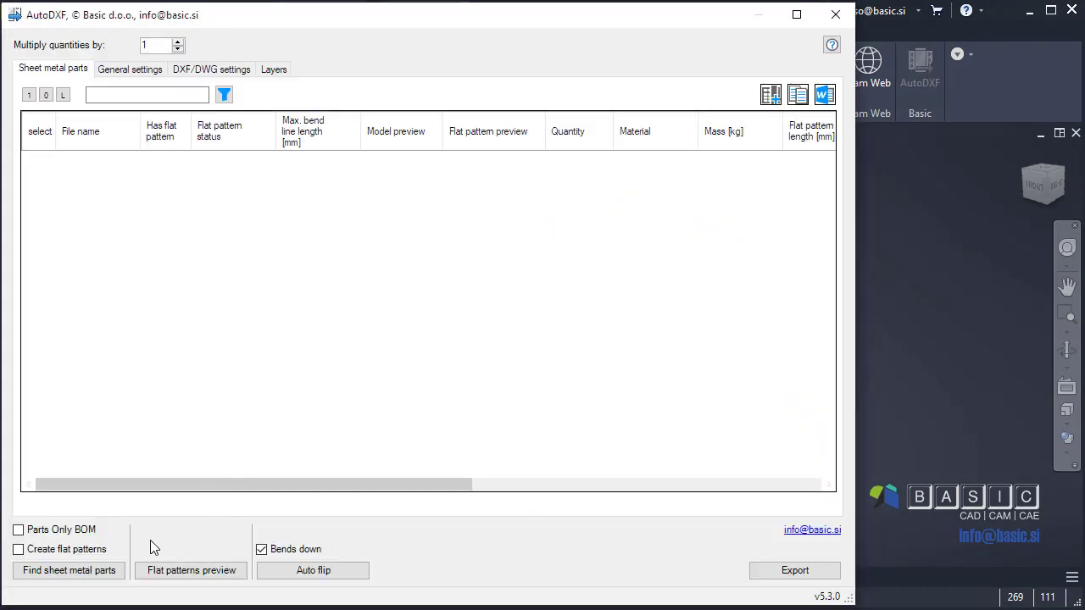
left_click(91, 572)
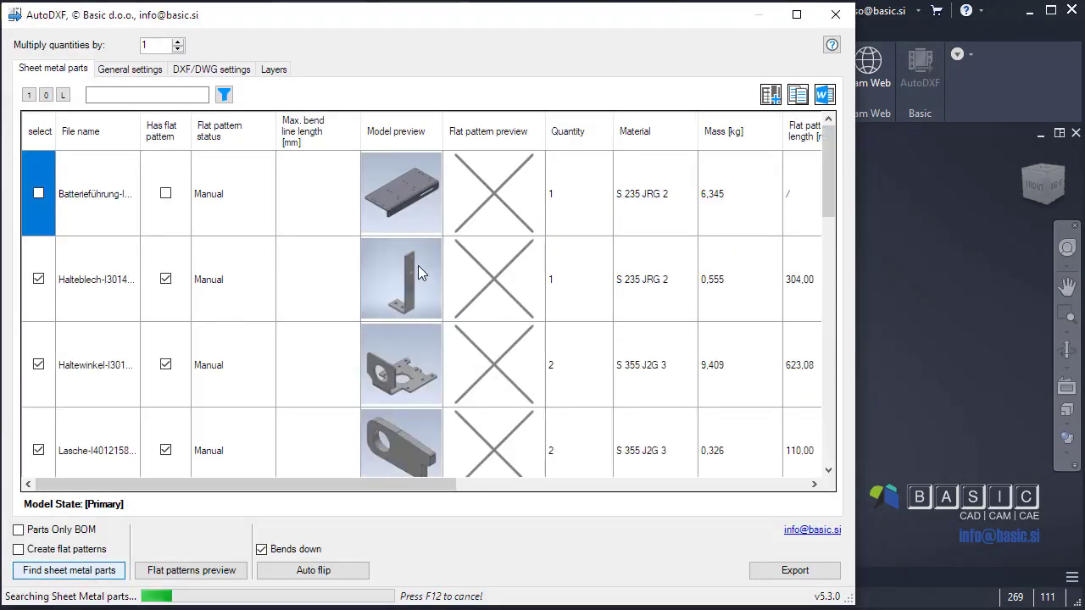
left_click_drag(442, 136, 406, 135)
left_click_drag(507, 129, 461, 129)
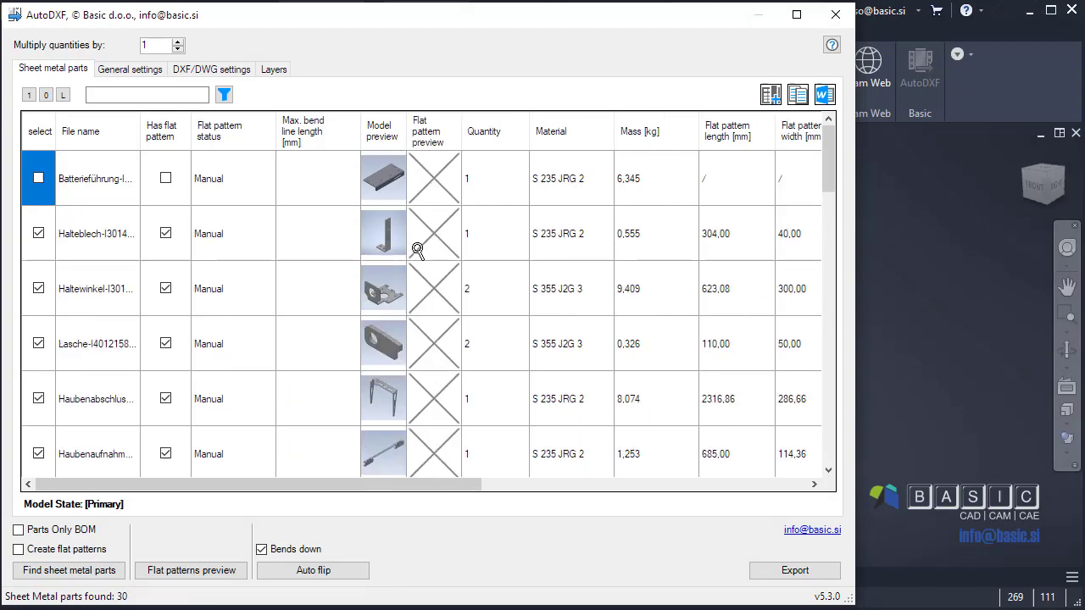
Find the Hydrohaube in the parts list and leave it as the only part selected for export.
scroll(378, 260, "down", 10)
scroll(377, 268, "up", 2)
scroll(377, 268, "down", 6)
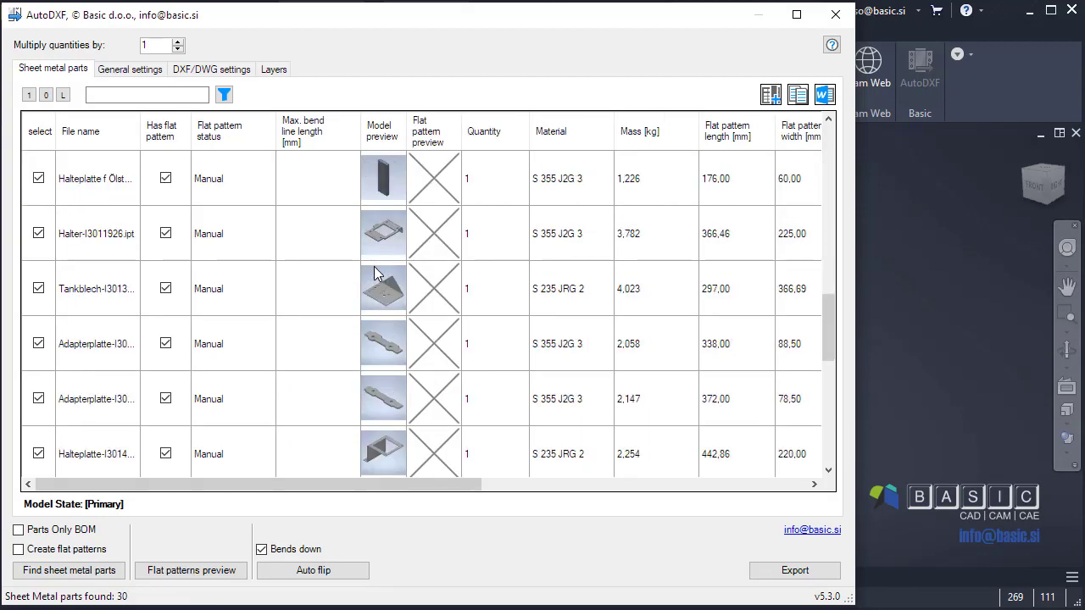
scroll(377, 276, "up", 3)
scroll(375, 278, "up", 6)
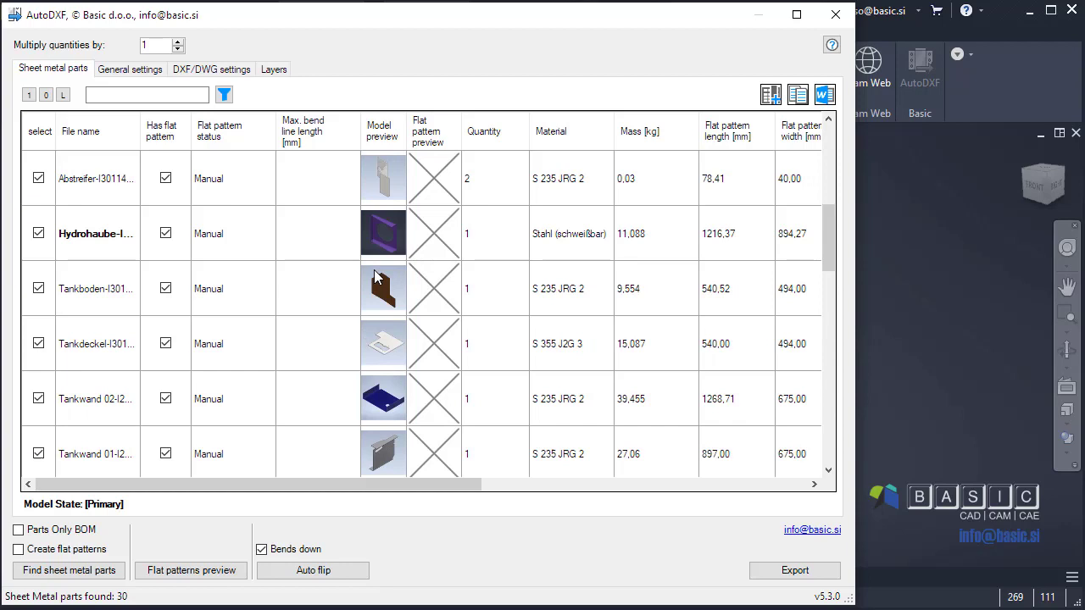
scroll(373, 277, "down", 2)
left_click(38, 235)
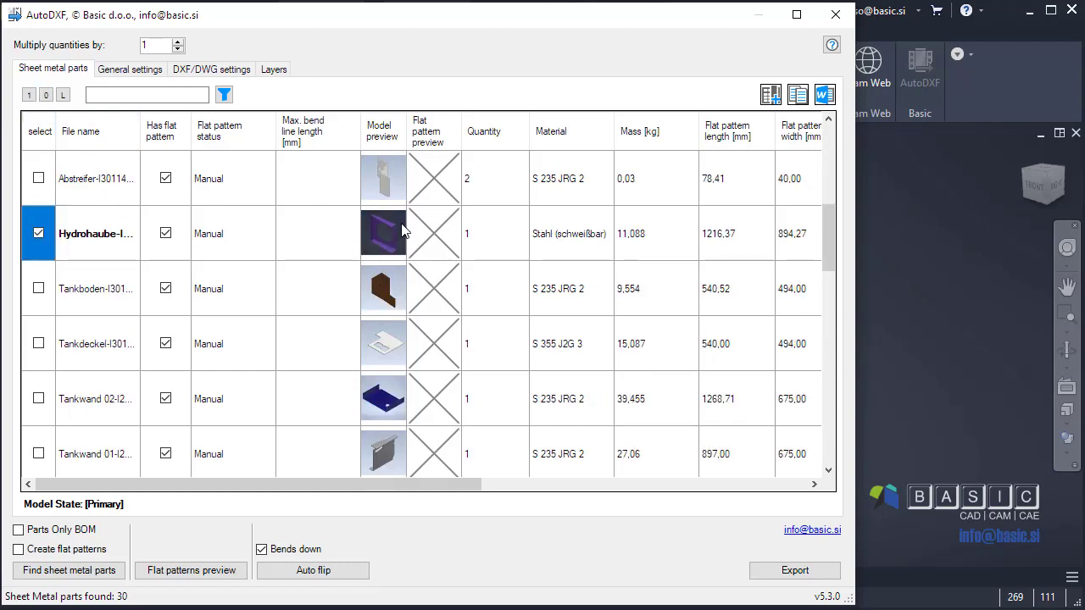
Review the AutoDXF layer states, including the Unconsumed Sketches layer, and the DXF text positioning options.
left_click(274, 71)
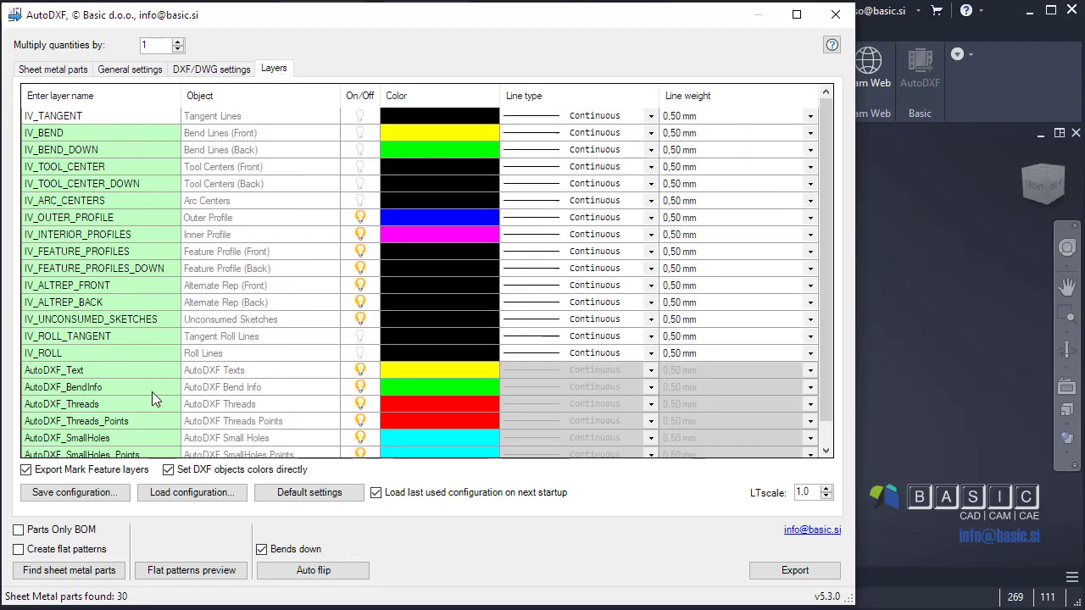
left_click(360, 320)
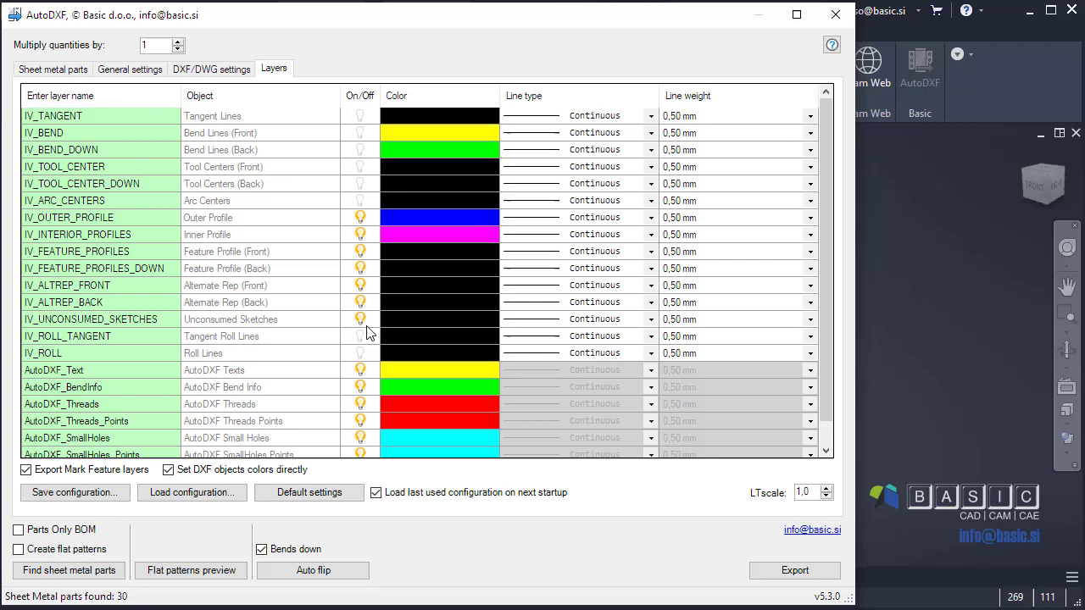
left_click(211, 69)
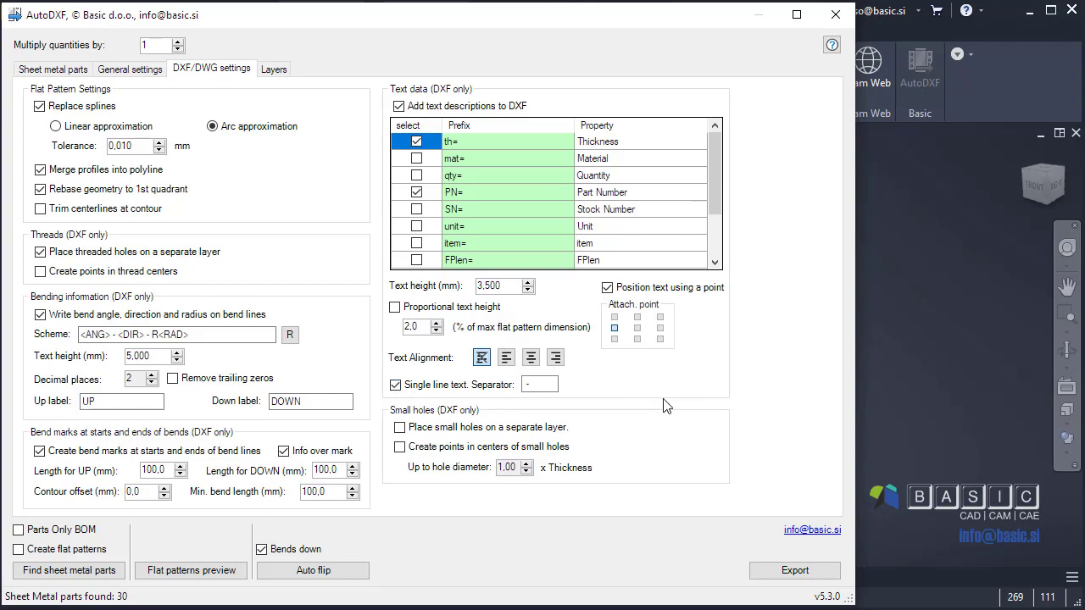
Set the DXF save location to the DXF folder on the desktop and export the selected Hydrohaube flat pattern.
left_click(141, 71)
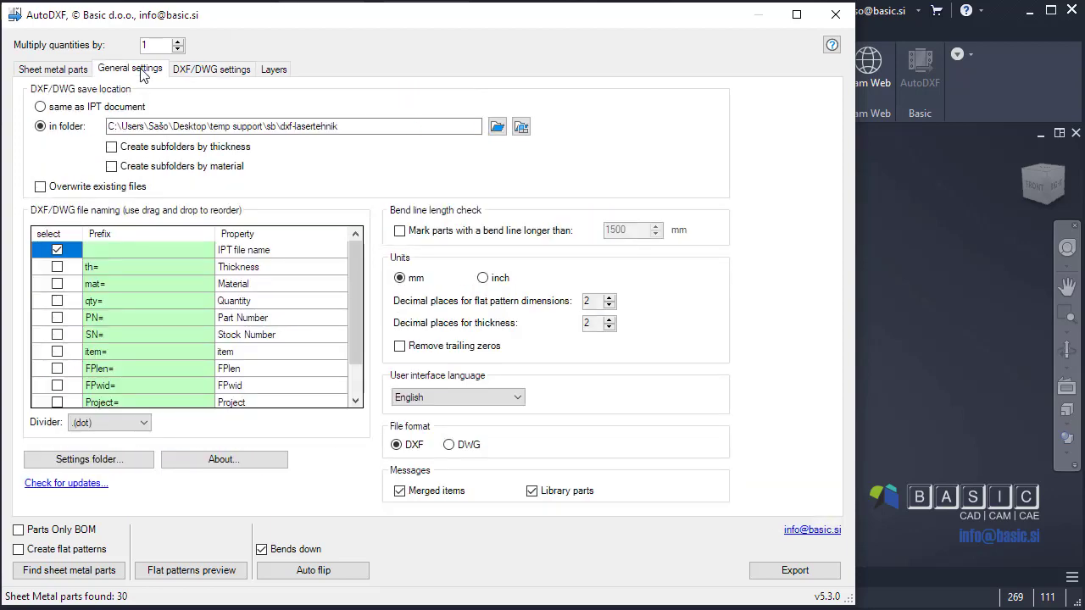
left_click(349, 126)
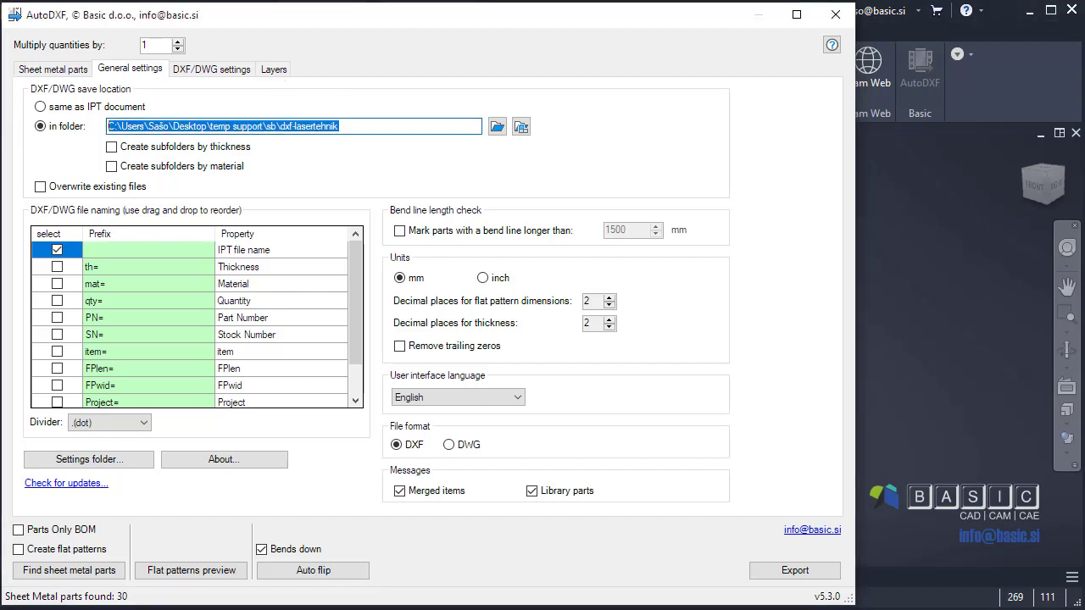
type("C:\\Users\\Sašo\\Desktop\\DXF")
left_click(795, 570)
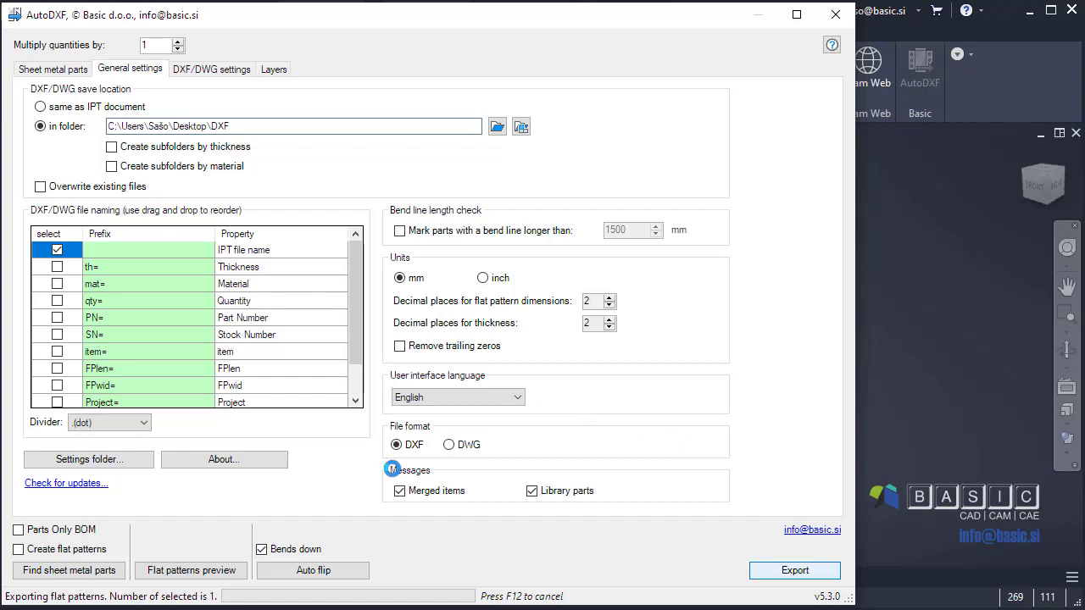
left_click(484, 352)
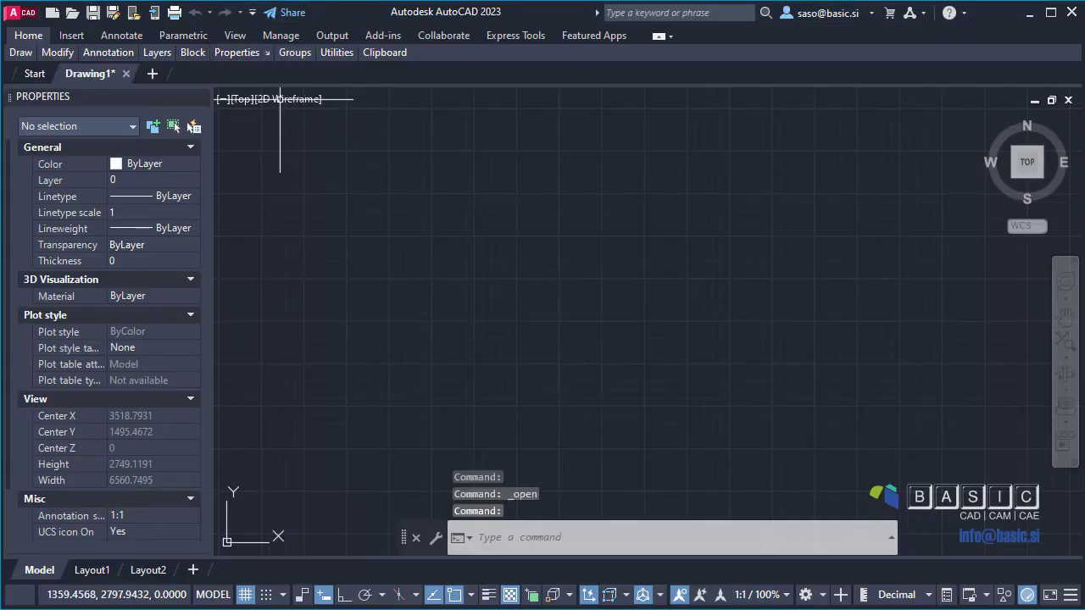
Open the exported Hydrohaube-I2005664(Model State1).dxf from the DXF folder in AutoCAD.
key("ctrl+o")
left_click(325, 139)
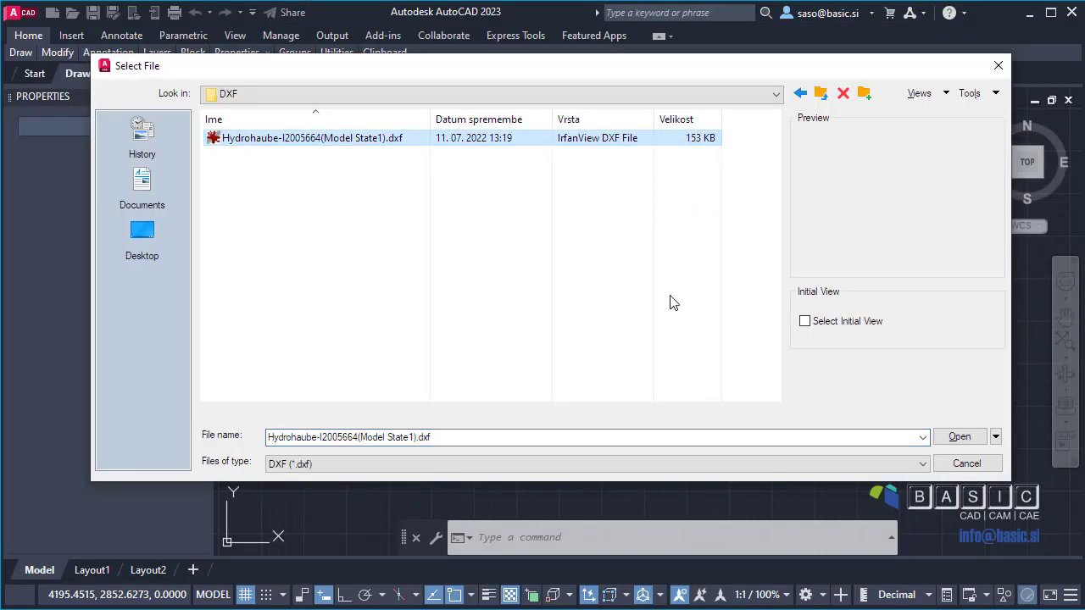
left_click(976, 437)
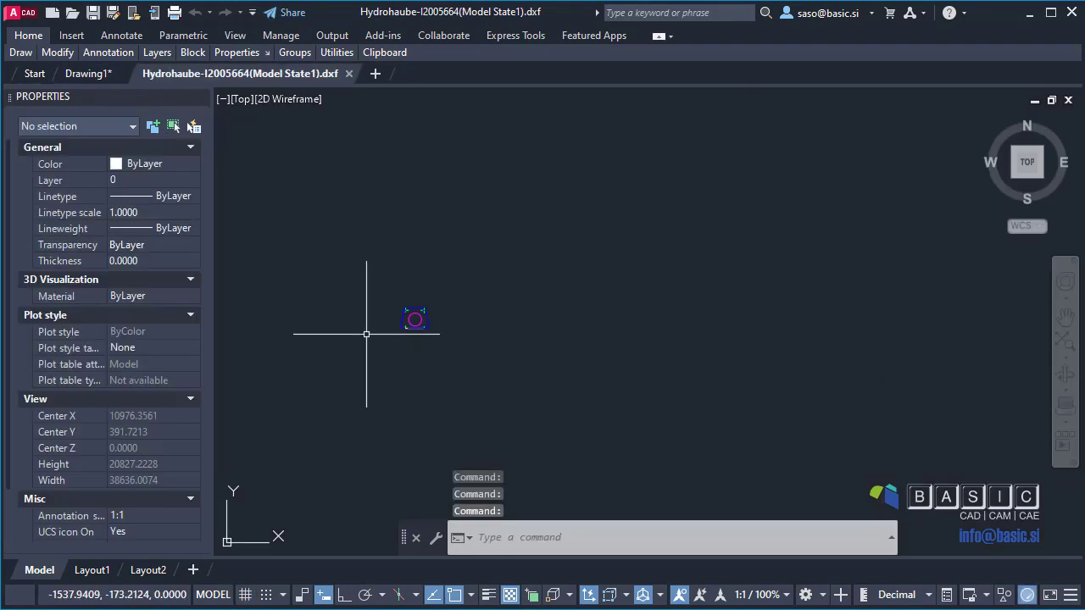
Examine the position and content of the yellow thickness and part number text near the lower-left bend.
scroll(366, 334, "up", 12)
scroll(518, 256, "up", 1)
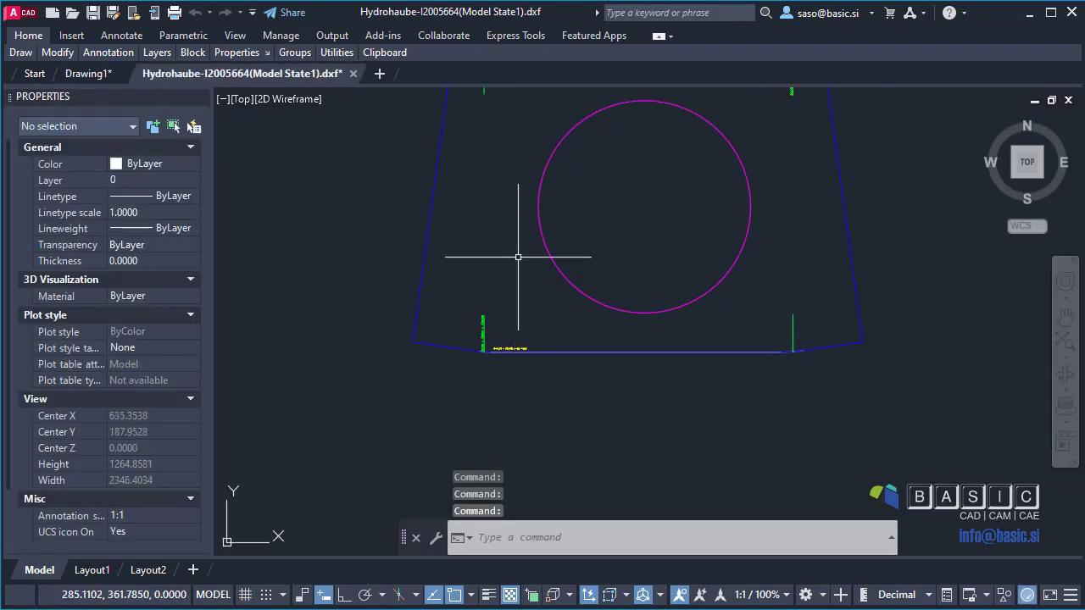
scroll(528, 291, "up", 8)
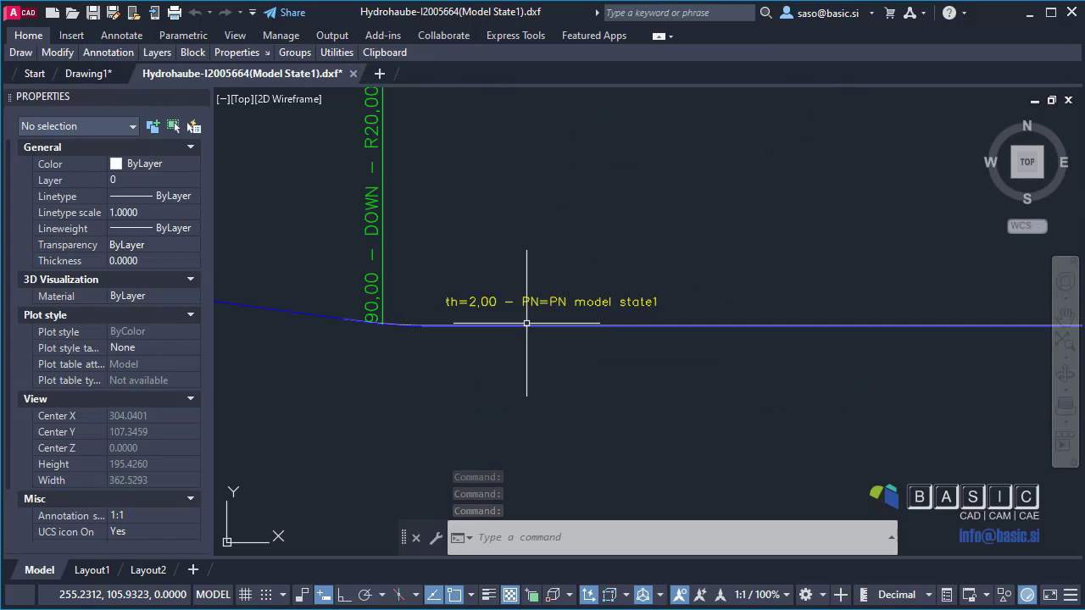
scroll(457, 310, "up", 4)
middle_click_drag(552, 237, 454, 263)
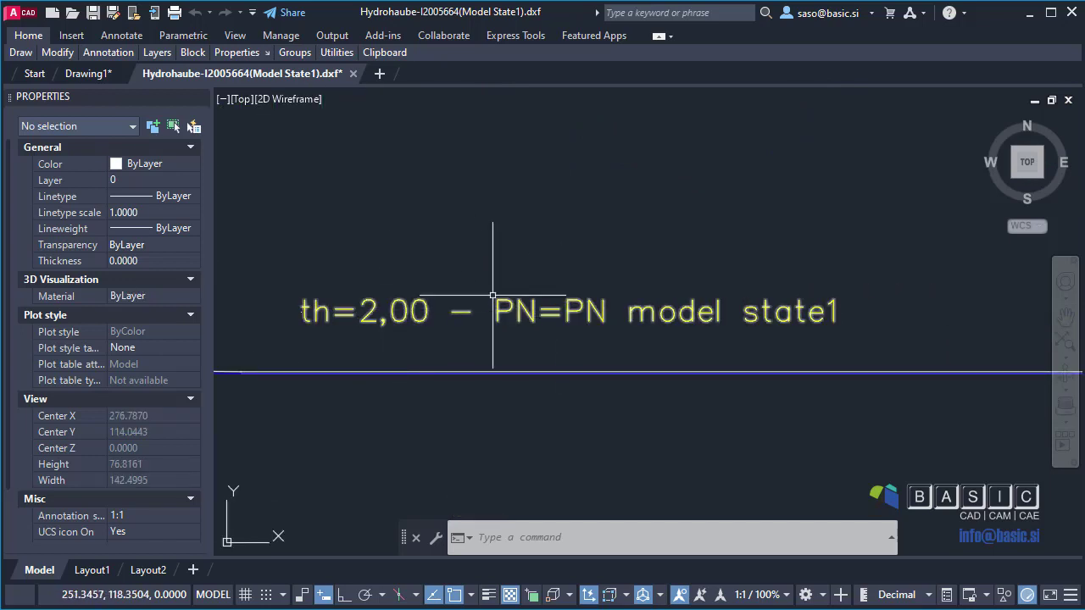
scroll(579, 311, "down", 5)
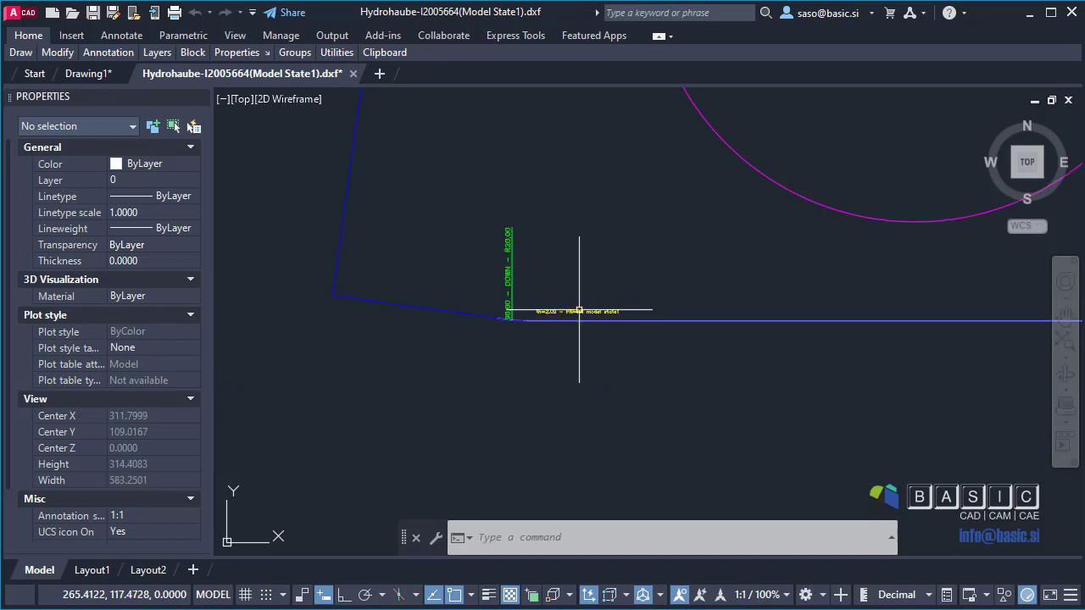
scroll(579, 311, "up", 5)
scroll(576, 305, "down", 3)
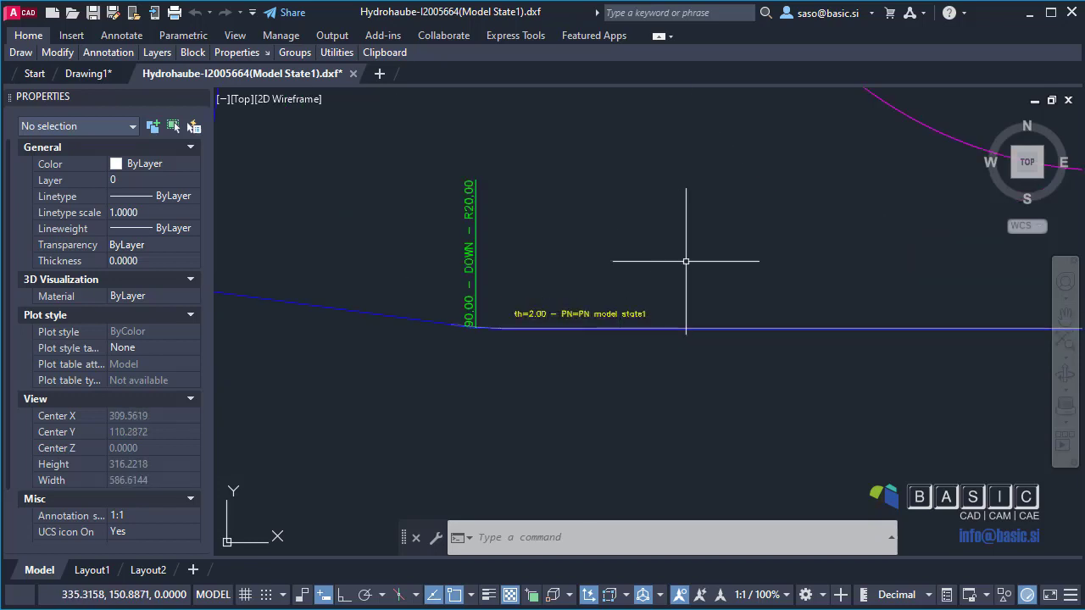
middle_click_drag(686, 261, 640, 296)
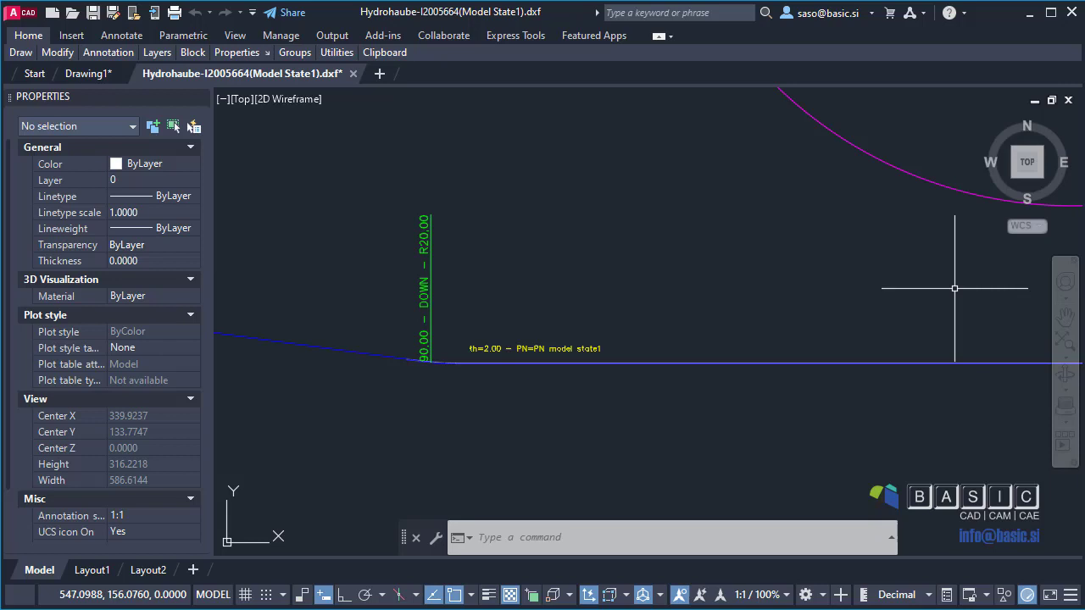
scroll(625, 259, "down", 2)
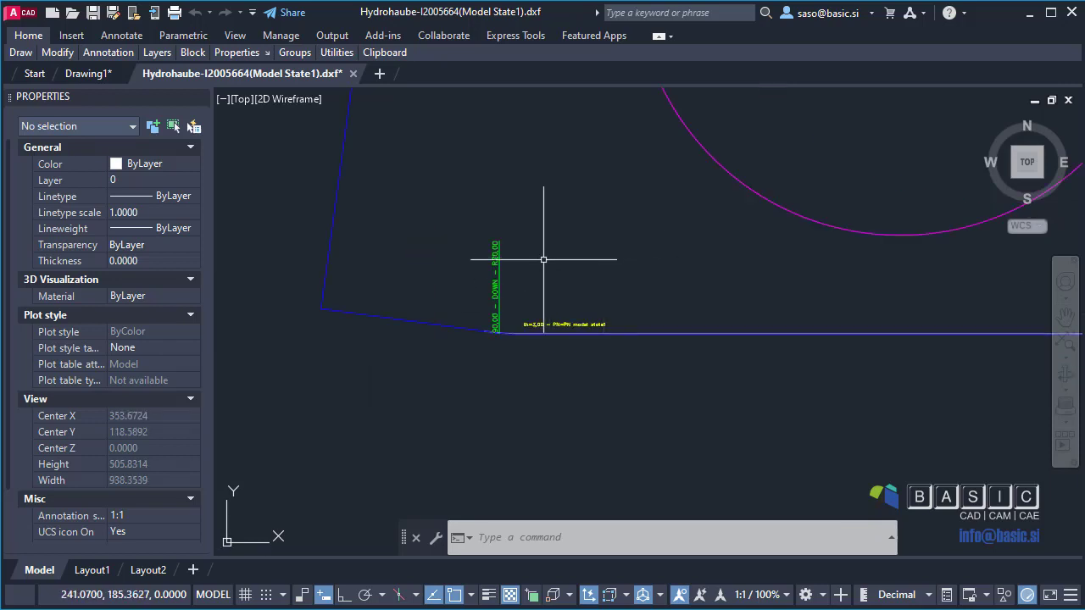
scroll(543, 259, "up", 4)
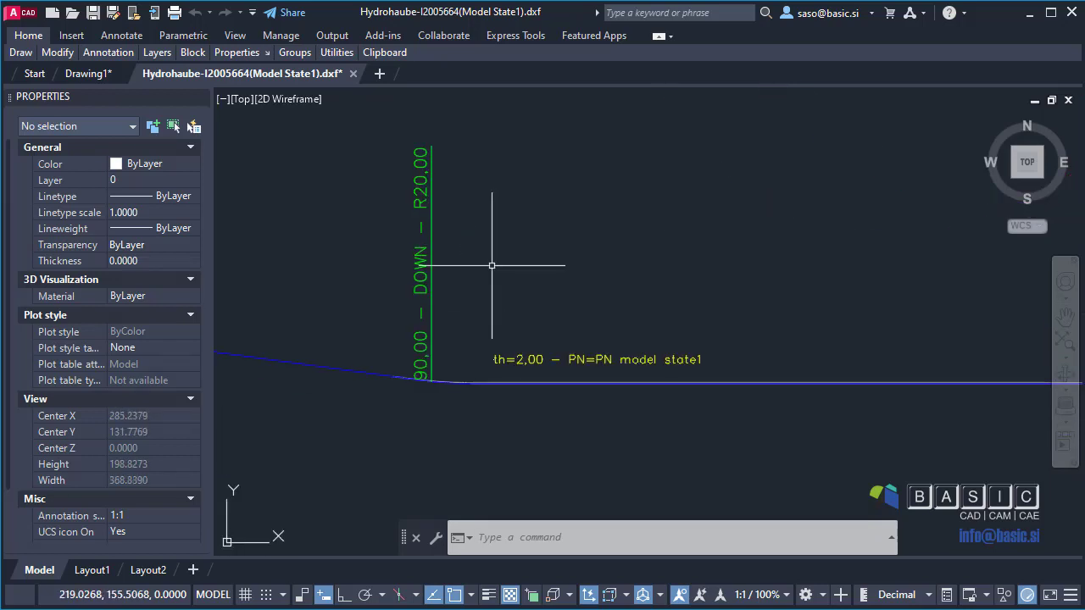
middle_click_drag(500, 234, 492, 300)
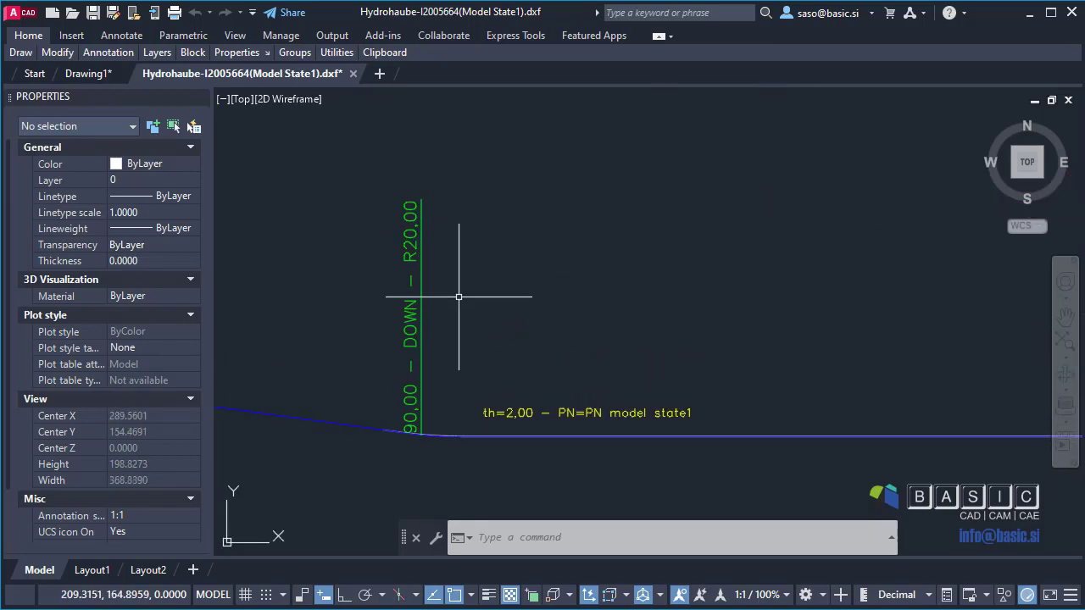
Inspect the properties of the green bend information text at the lower-left bend, then clear the selection.
left_click(410, 359)
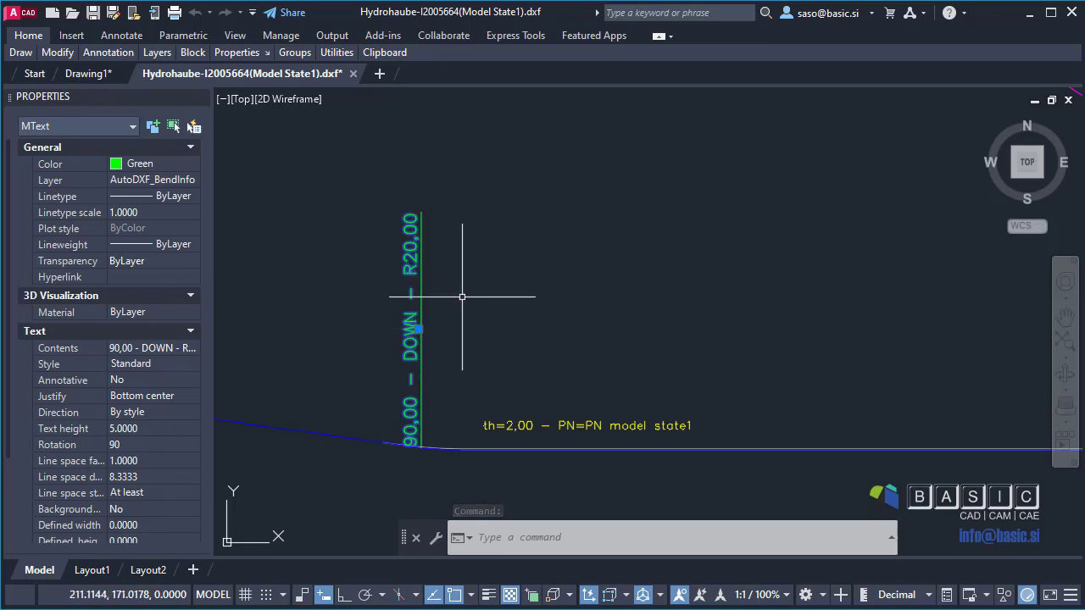
key("Escape")
scroll(460, 297, "down", 1)
scroll(460, 297, "up", 1)
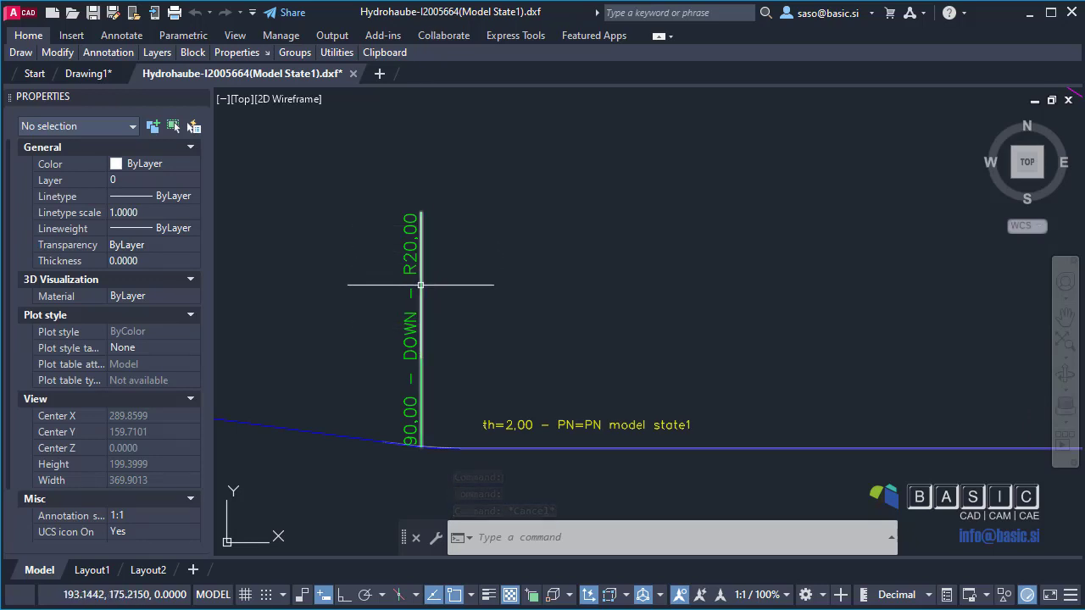
Inspect the layer and geometry of the bend mark line at the lower-left bend, then clear the selection.
left_click(420, 285)
scroll(435, 291, "down", 5)
middle_click_drag(460, 297, 463, 331)
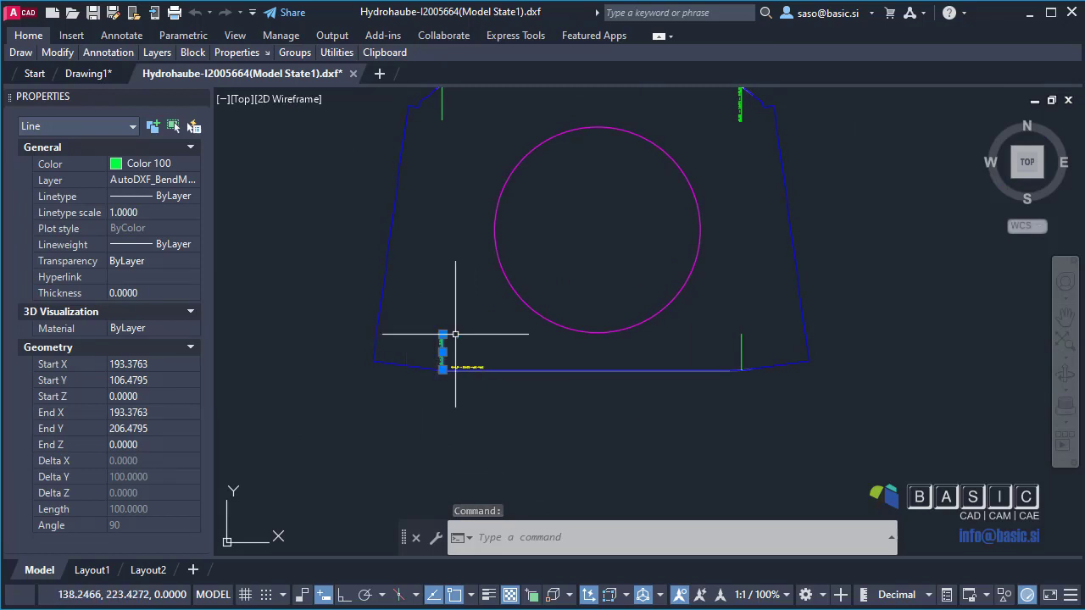
key("Escape")
key("Escape")
Select the lower-left bend's information text and mark line together to compare them, then clear the selection.
scroll(438, 350, "up", 5)
middle_click_drag(465, 344, 405, 317)
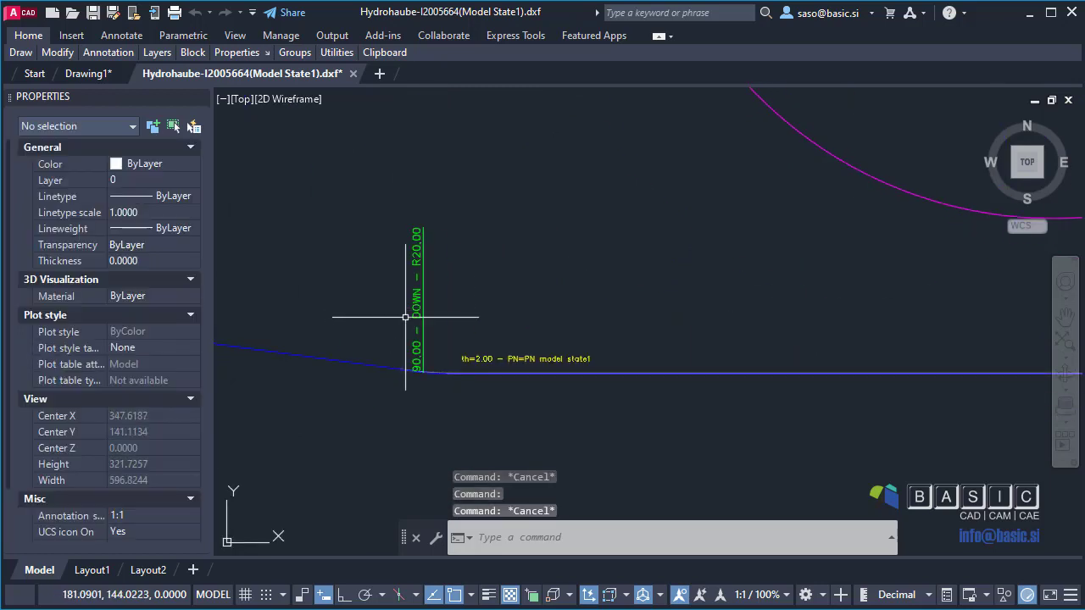
left_click(415, 305)
left_click(430, 287)
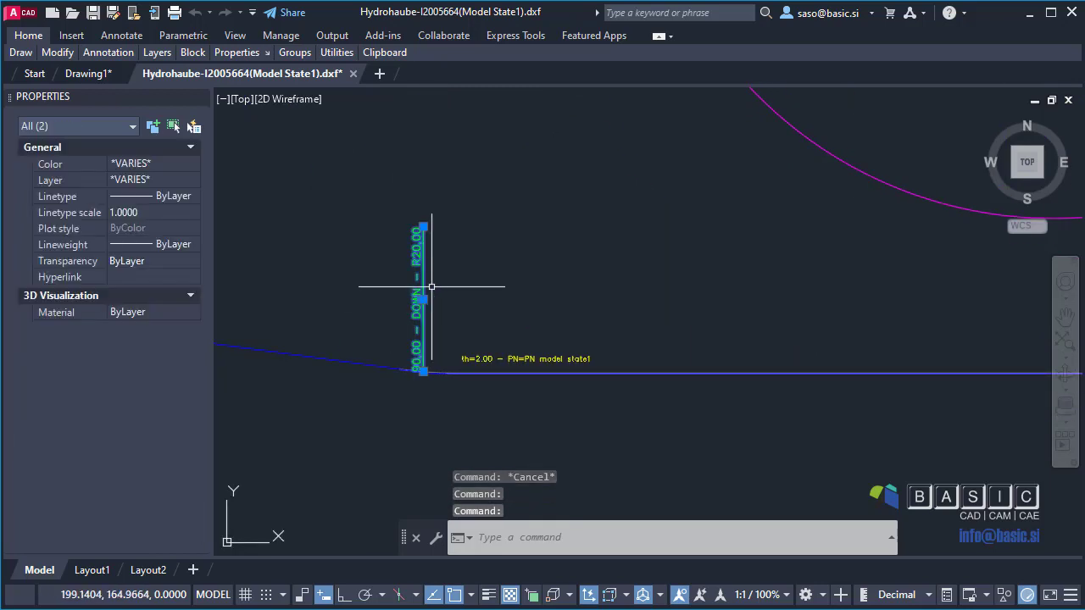
key("Escape")
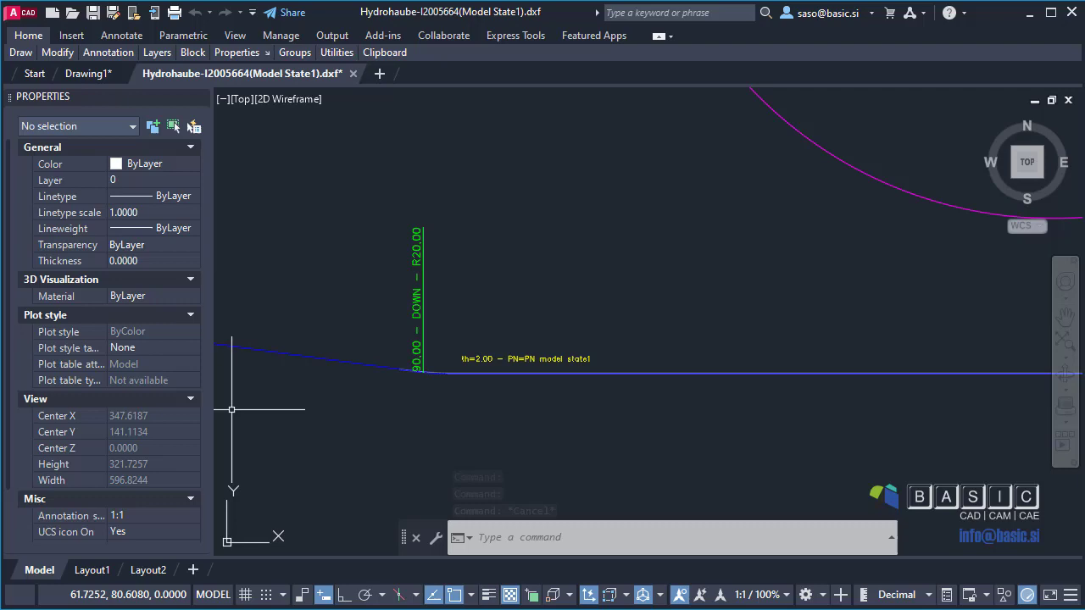
Switch to AutoDXF and disable placing the bend information over the bend marks in the DXF/DWG settings.
left_click(382, 35)
left_click(920, 68)
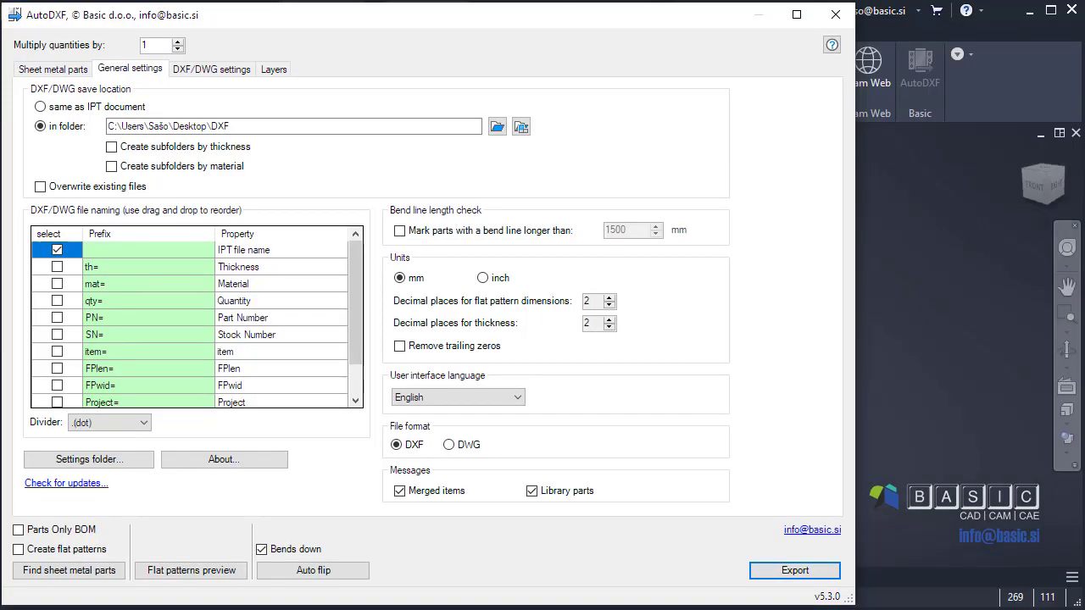
left_click(181, 71)
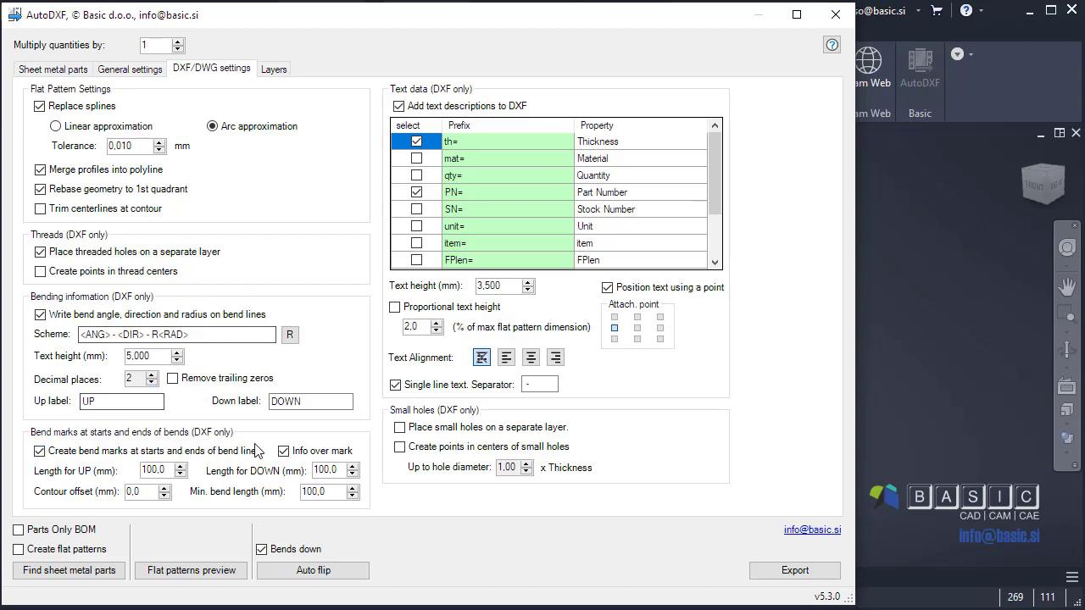
mouse_move(285, 458)
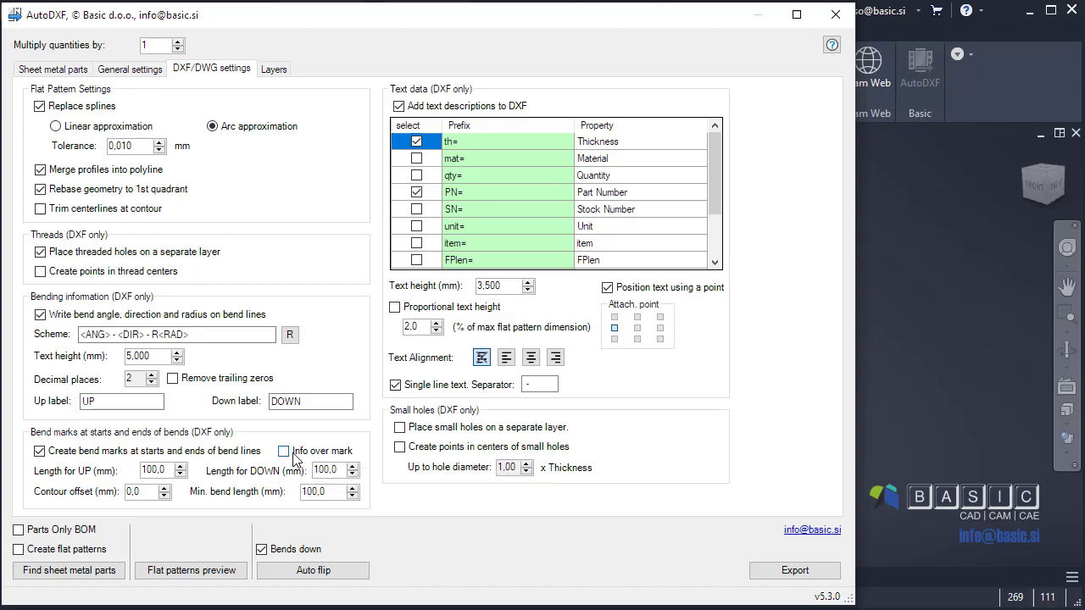
left_click(297, 458)
Compare AutoDXF's bend information scheme with the green bend text beside the lower-left bend mark in AutoCAD.
left_click_drag(211, 335, 28, 336)
left_click(194, 336)
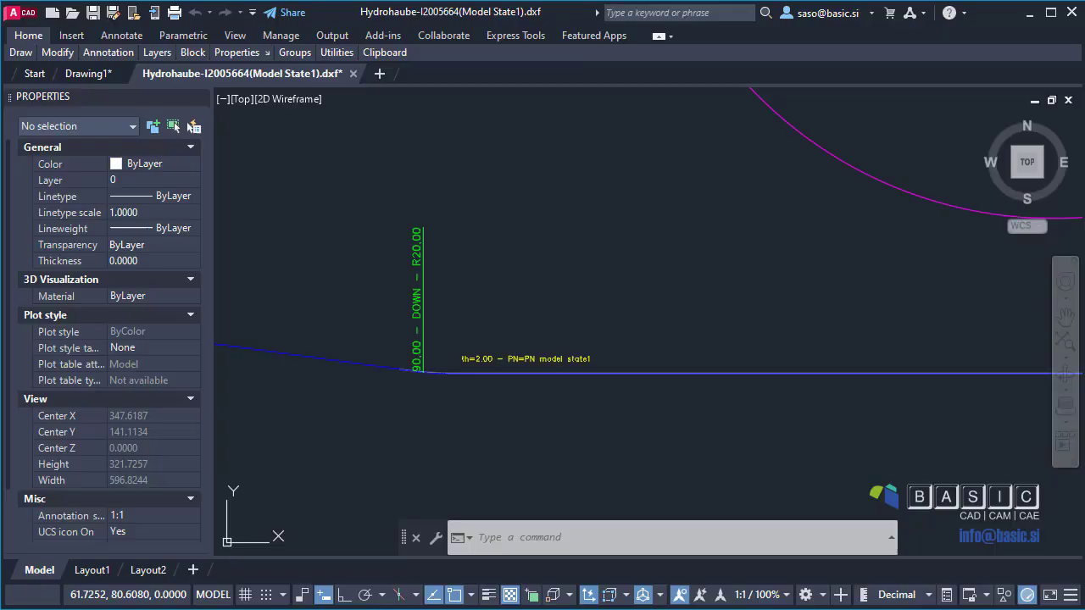
scroll(463, 351, "up", 4)
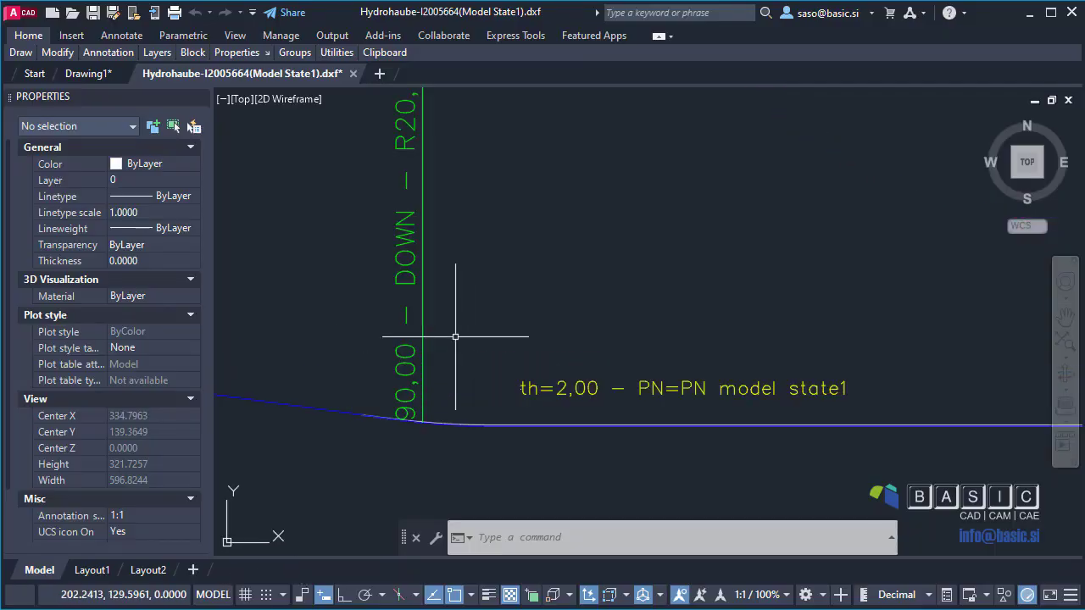
mouse_move(436, 339)
middle_mouse_down()
mouse_move(441, 385)
mouse_move(412, 443)
middle_mouse_up()
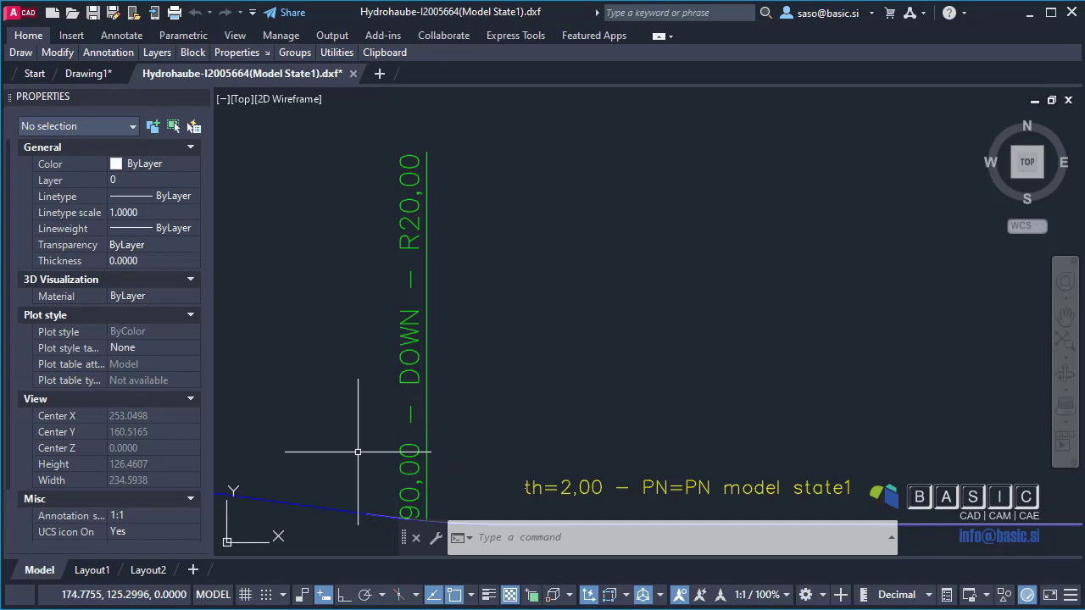
middle_click_drag(365, 436, 387, 400)
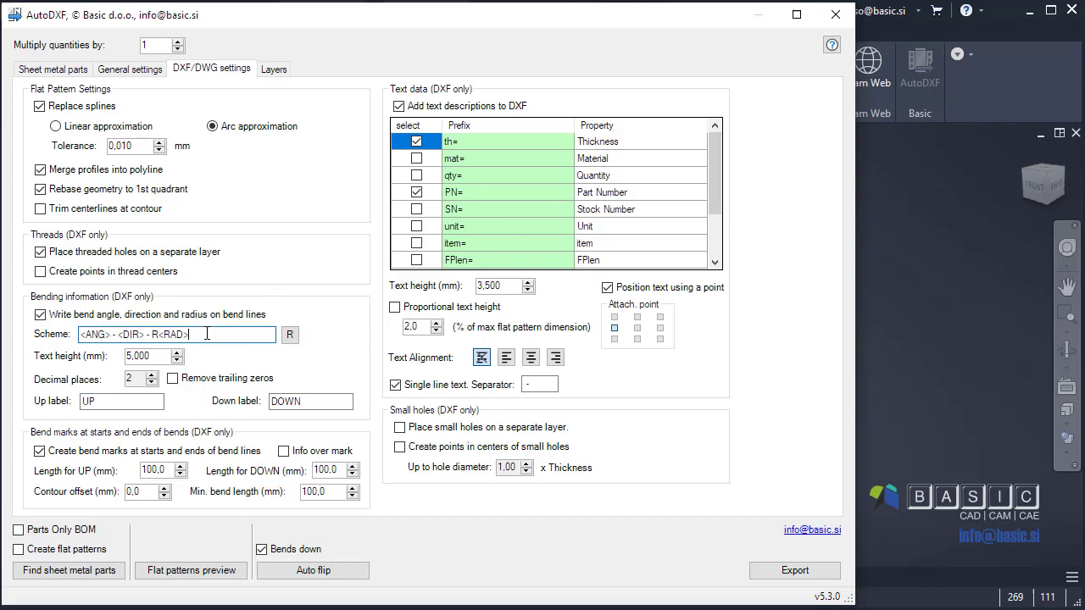
left_click_drag(207, 334, 80, 335)
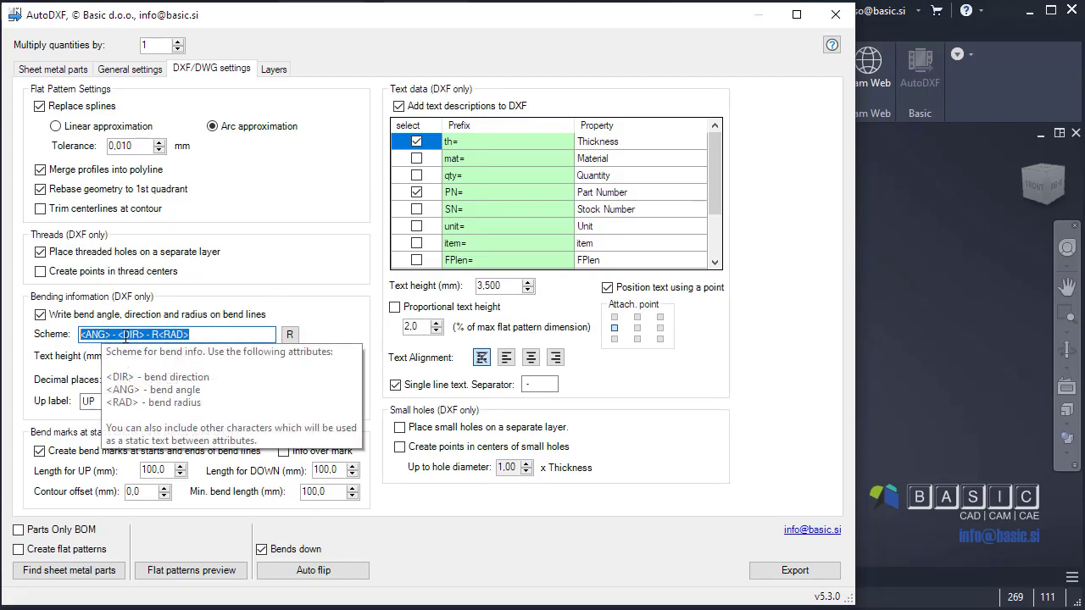
left_click(193, 334)
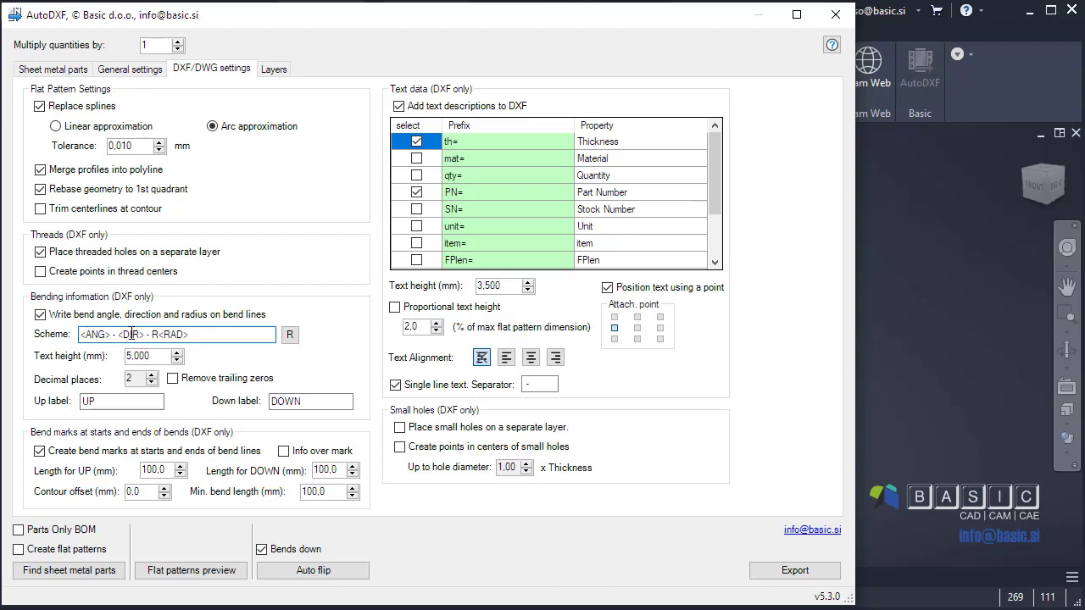
Change the bend information scheme to "<ANG> / <DIR>", removing the radius attribute.
left_click(153, 334)
type("R")
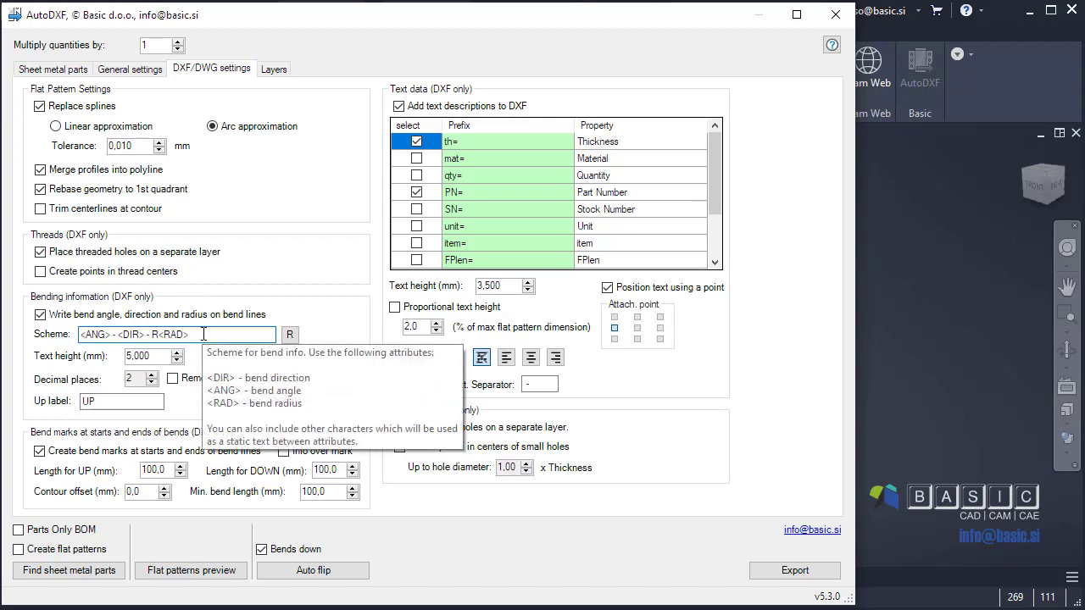
left_click_drag(200, 335, 145, 333)
key("BackSpace")
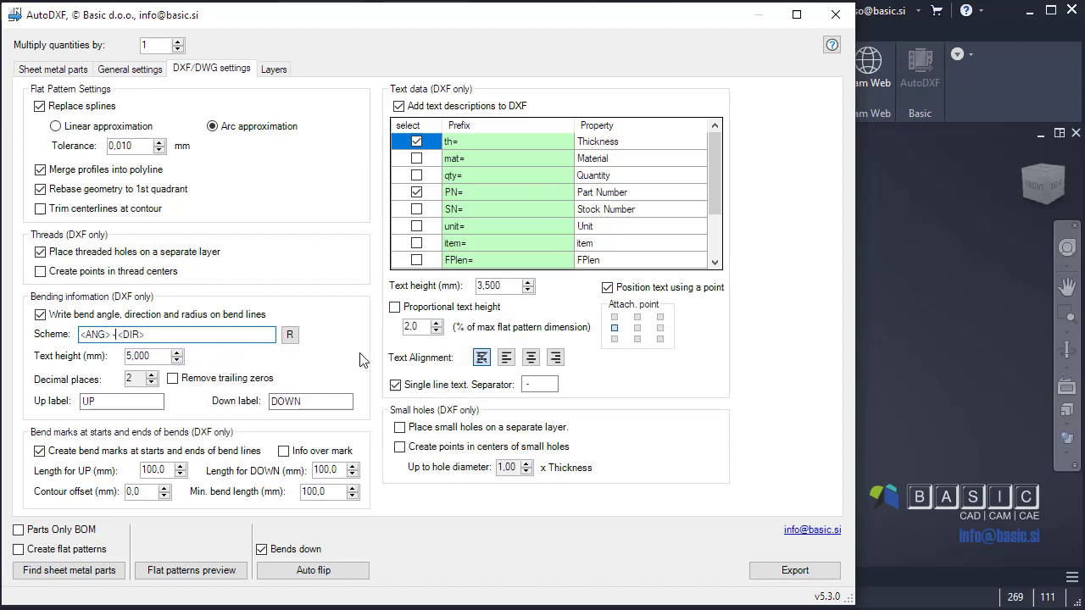
key("BackSpace")
type("/")
Reset the bend information scheme to its default and confirm the reset.
left_click(289, 334)
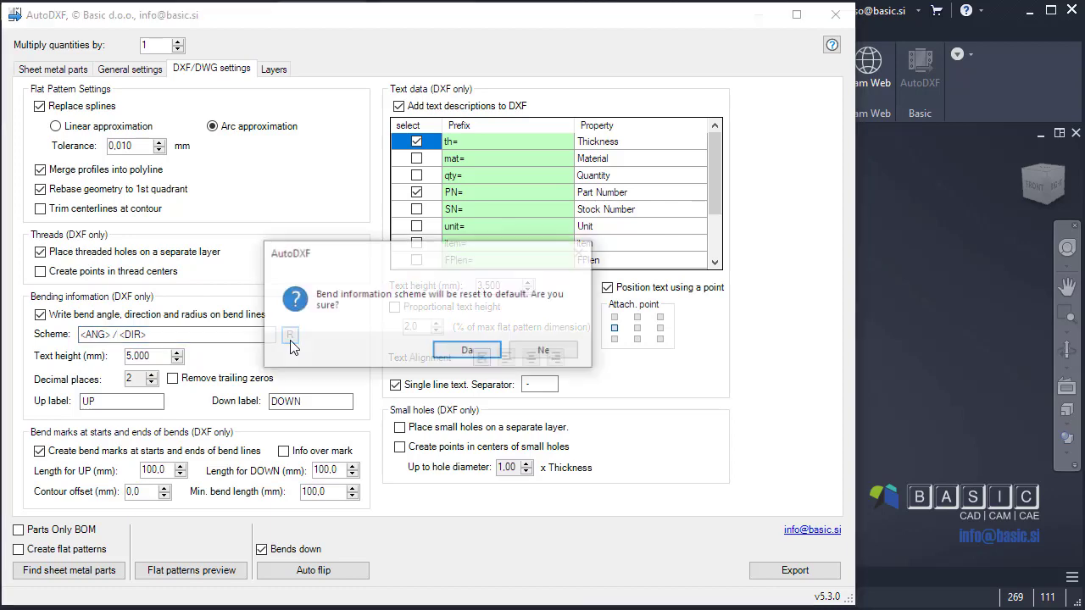
left_click(479, 352)
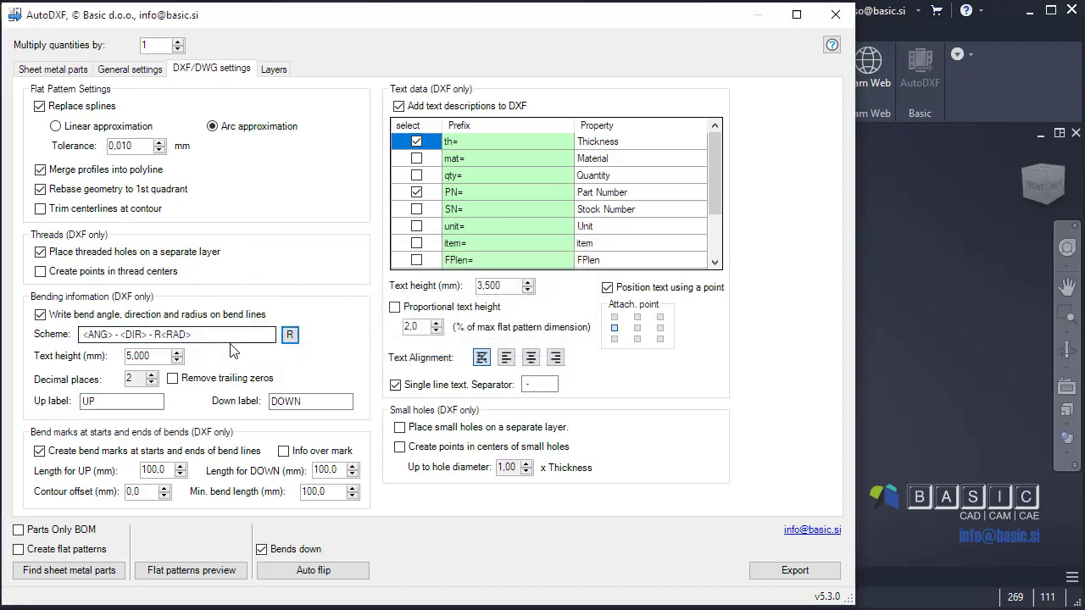
mouse_move(216, 336)
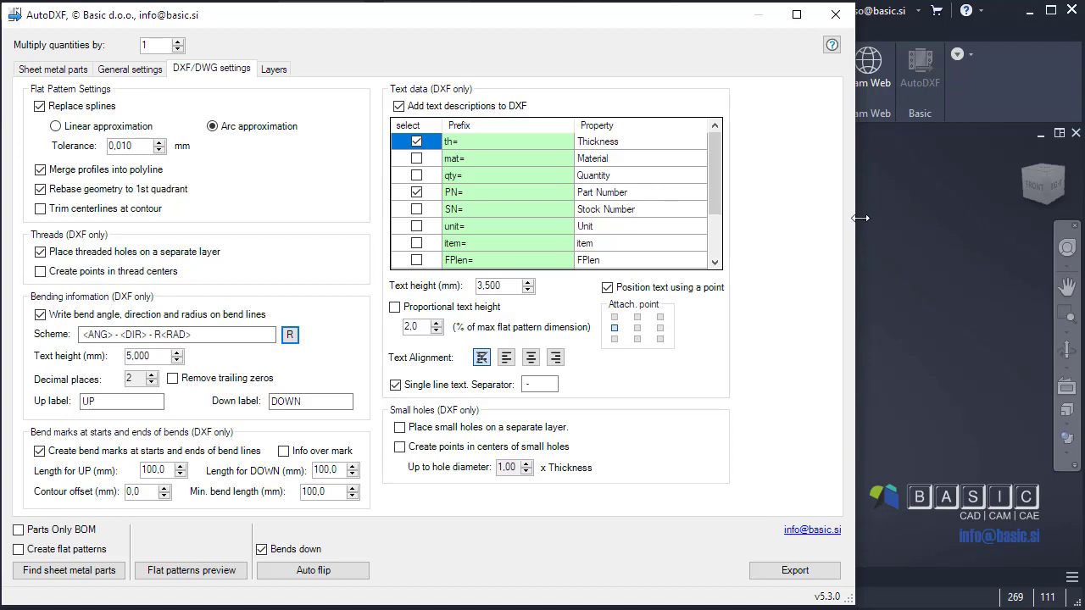
Narrow the AutoDXF window, show the sheet metal parts list, and adjust its File name and preview column widths.
left_click_drag(854, 218, 823, 218)
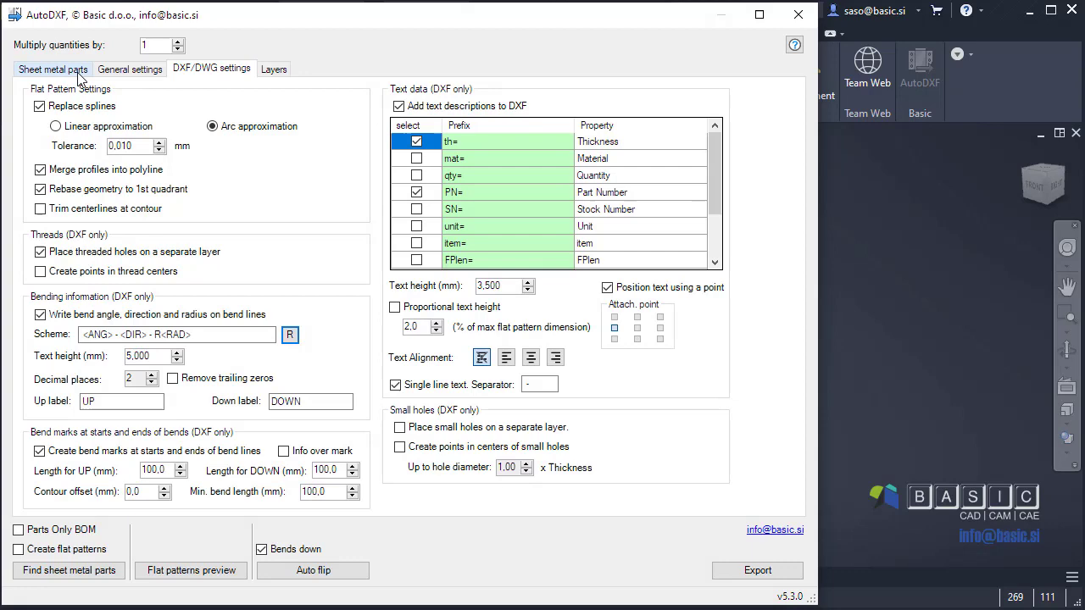
left_click(52, 70)
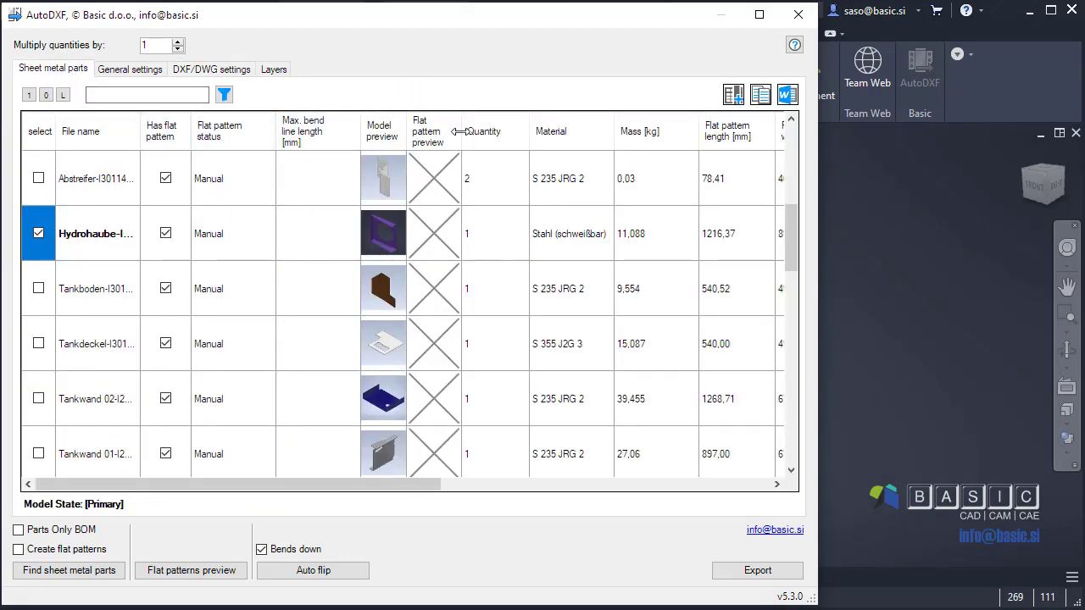
left_click_drag(461, 133, 477, 133)
left_click(149, 95)
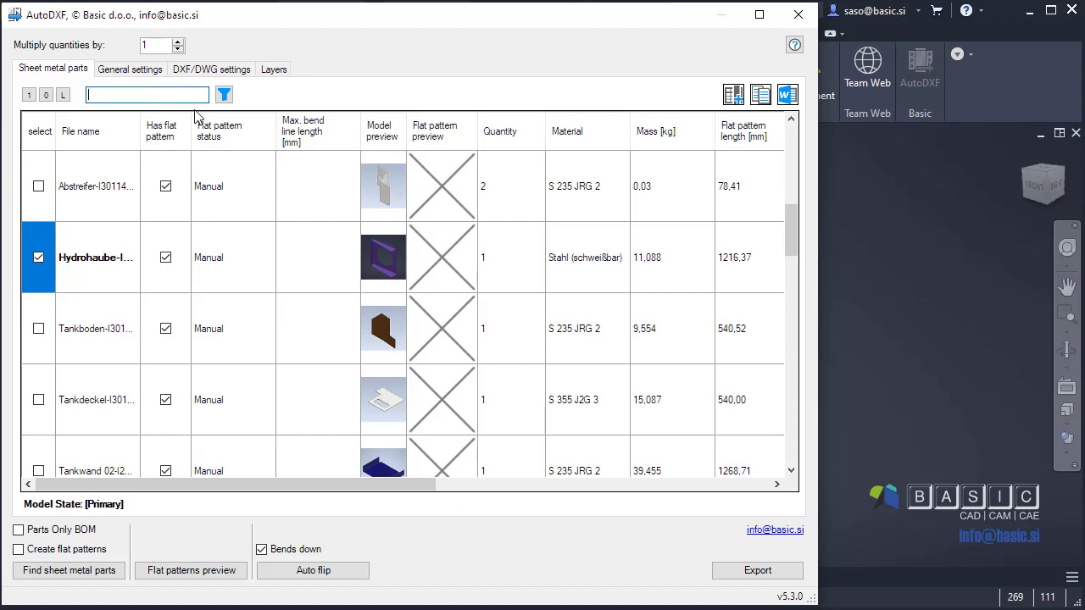
mouse_move(171, 95)
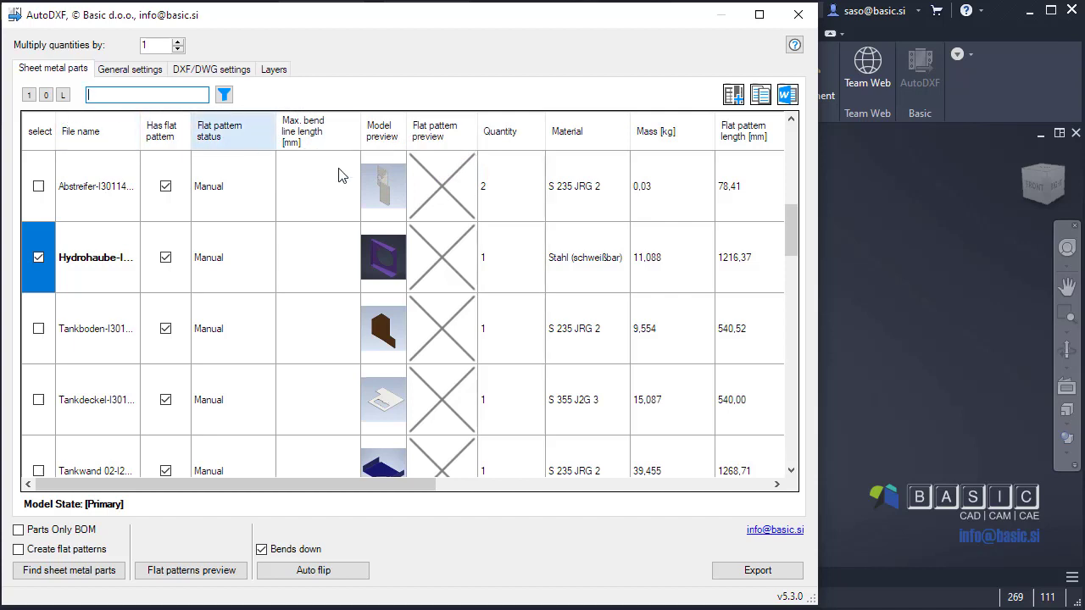
double_click(141, 136)
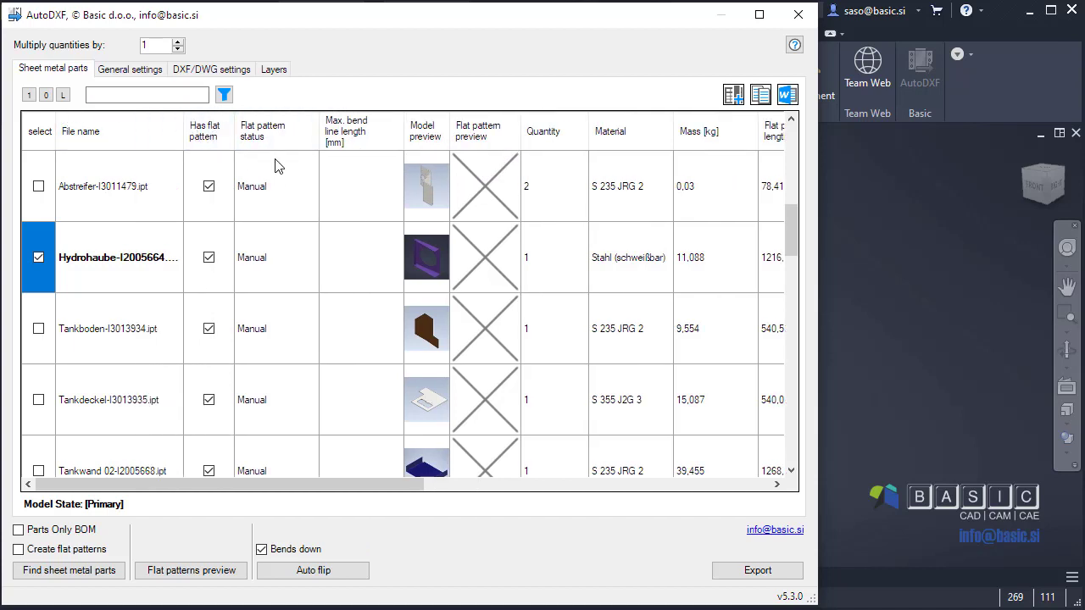
left_click_drag(450, 136, 441, 136)
left_click_drag(512, 137, 485, 140)
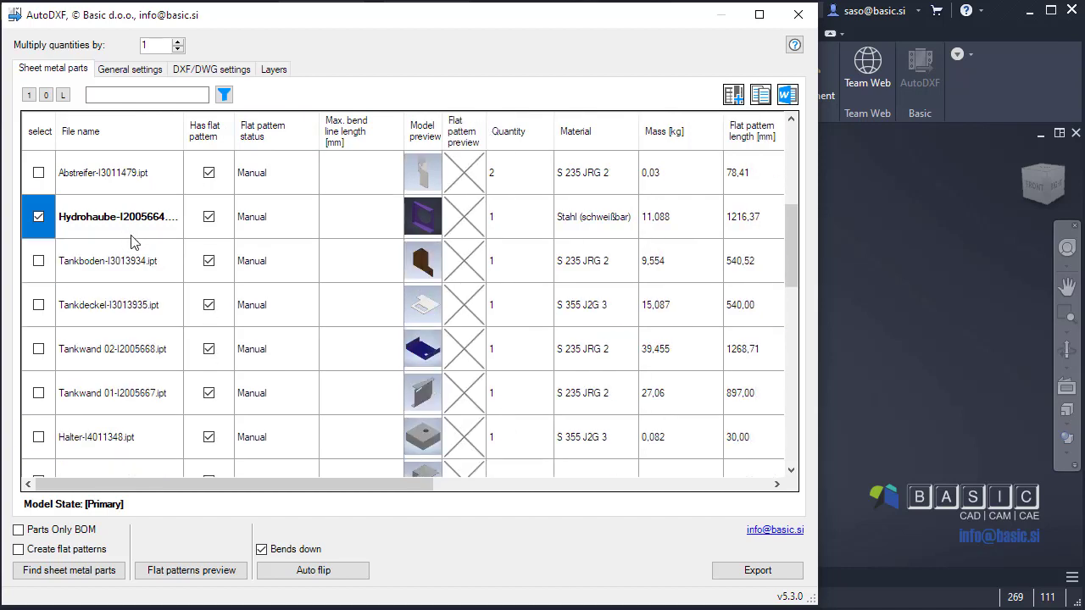
Deselect the Hydrohaube part and select all parts matching the filter text "tank".
left_click(38, 216)
left_click(110, 95)
type("tank")
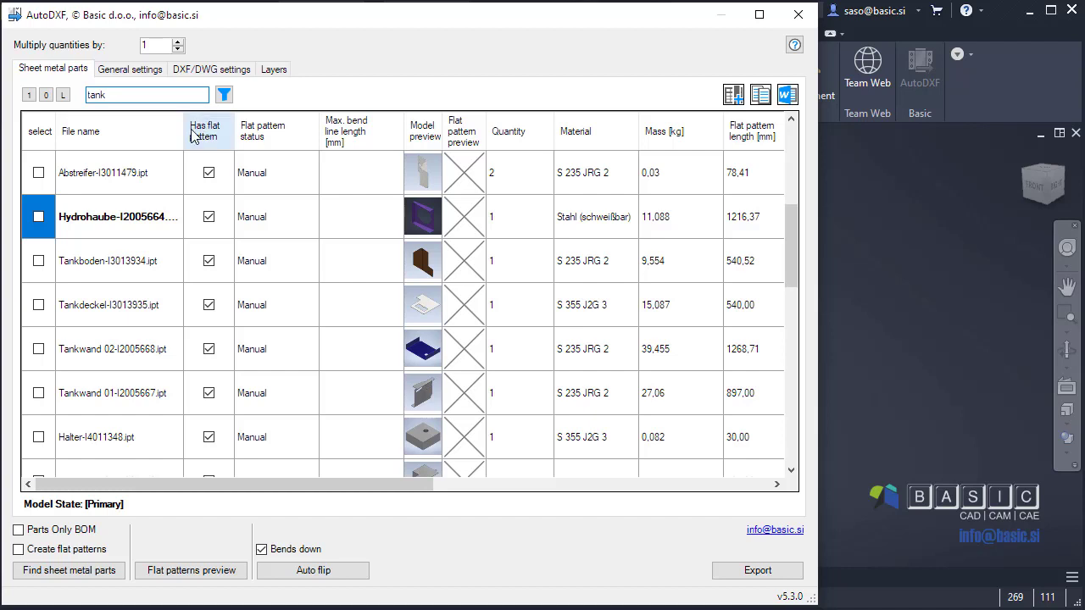
left_click(225, 97)
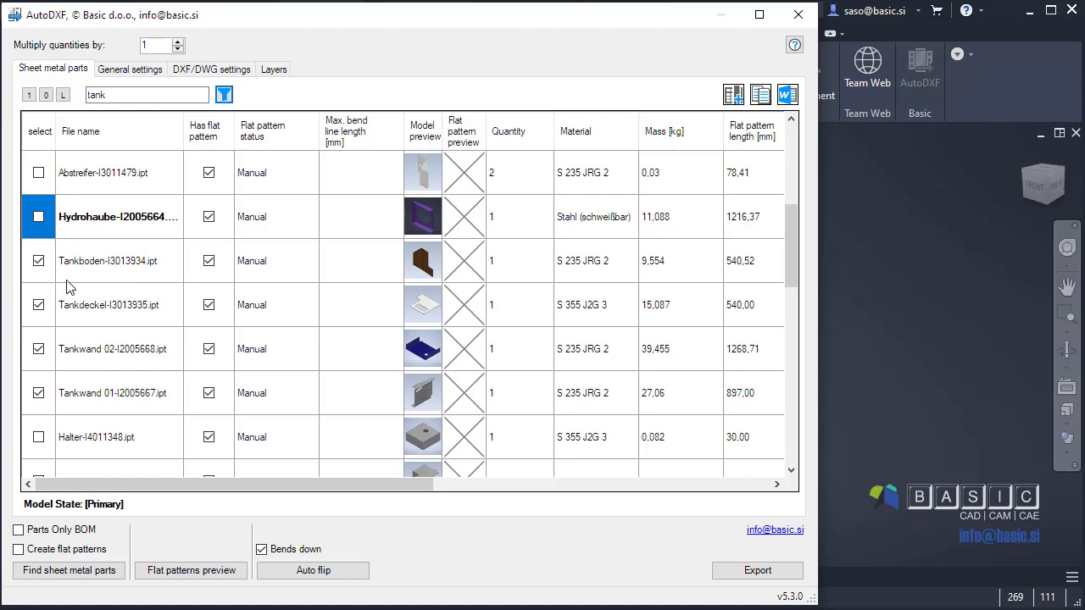
Sort the sheet metal parts list by selection state and by Material in ascending order.
left_click(44, 140)
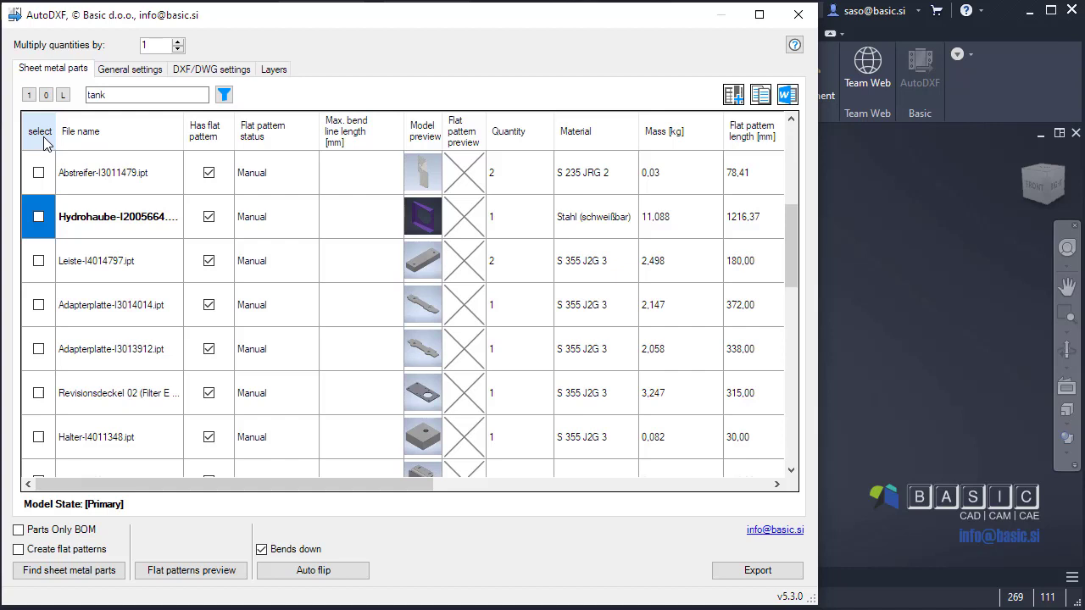
scroll(42, 377, "down", 10)
scroll(25, 186, "up", 15)
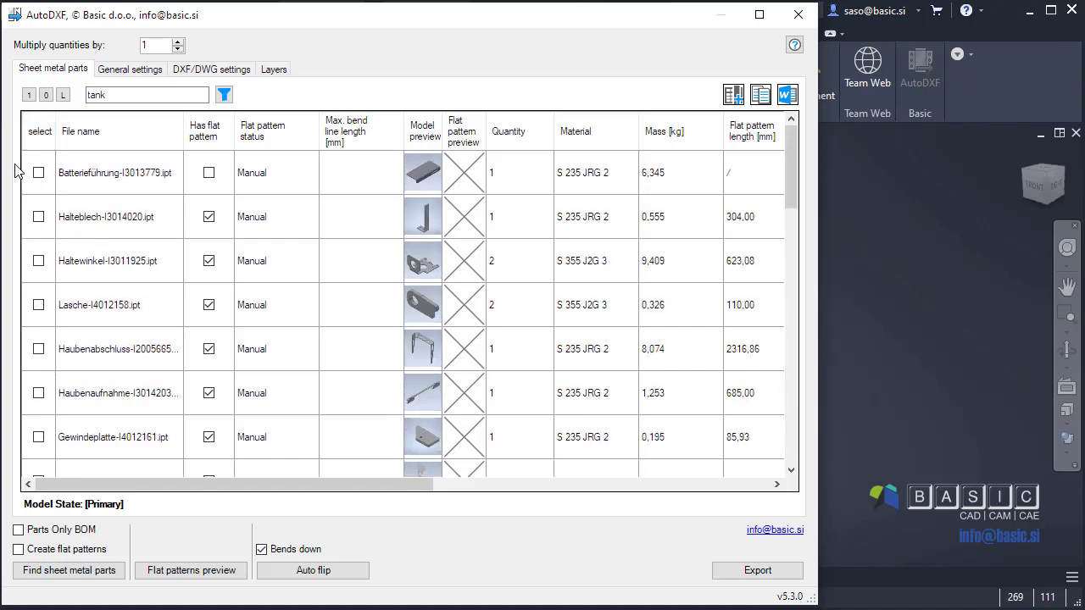
left_click(39, 139)
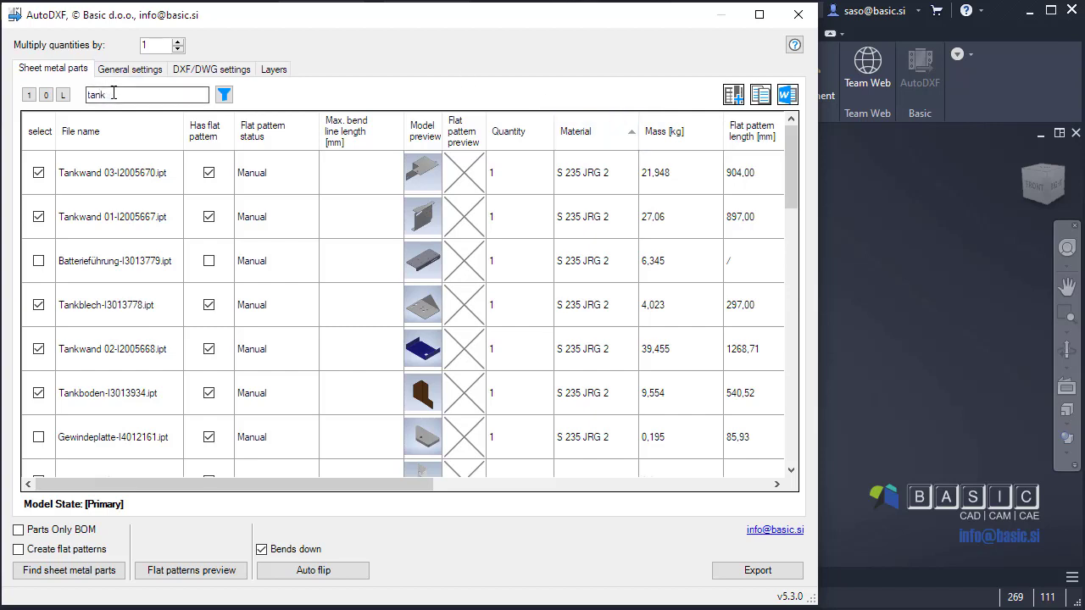
Review the parts' materials and select all parts matching the filter text "stahl".
double_click(174, 96)
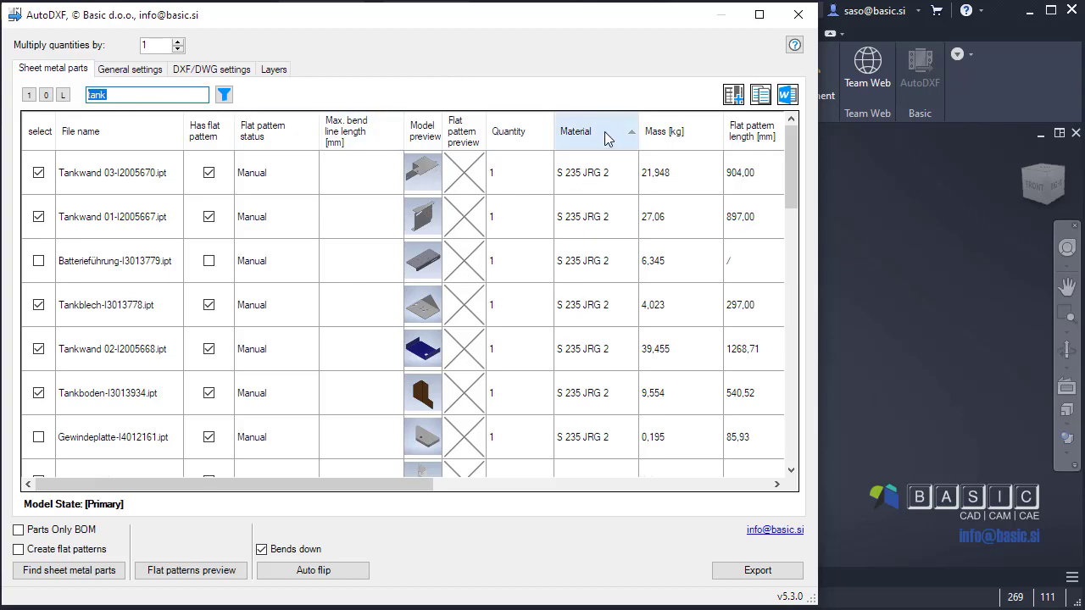
scroll(598, 264, "down", 7)
scroll(598, 275, "up", 2)
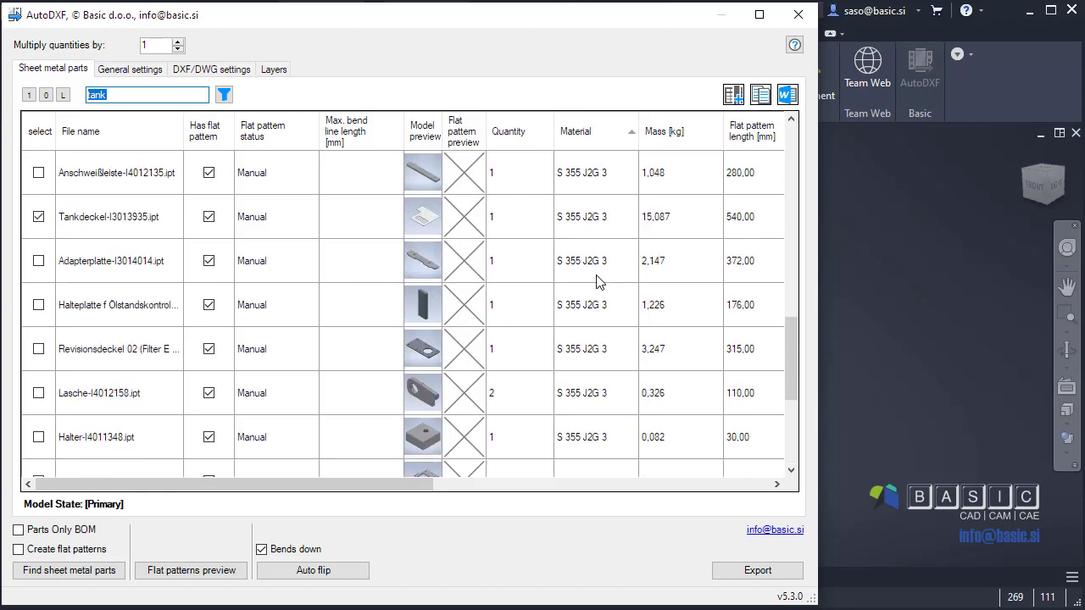
scroll(598, 283, "down", 2)
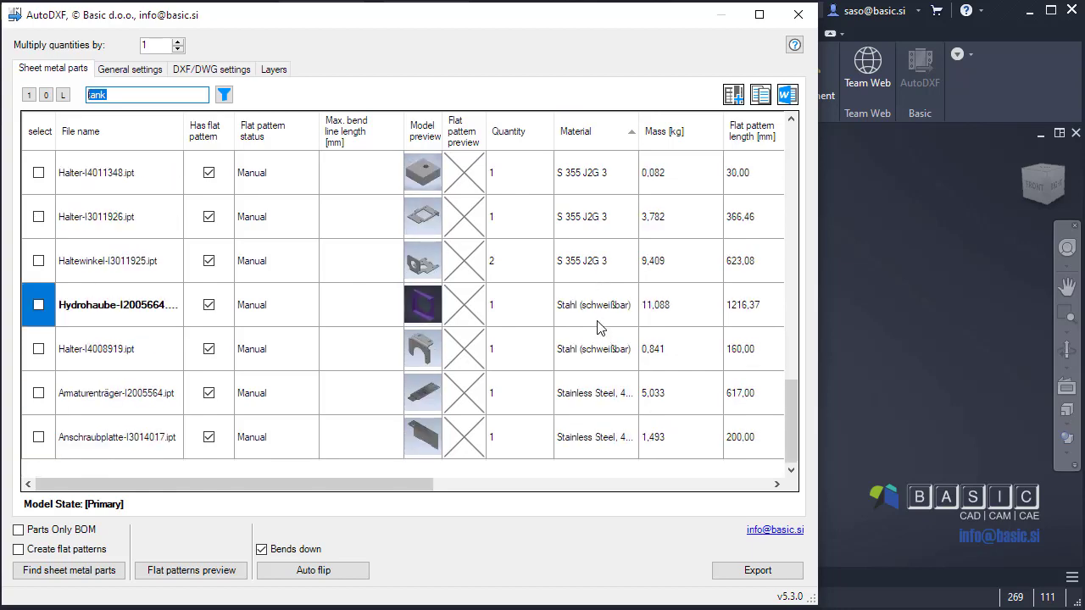
scroll(585, 305, "up", 10)
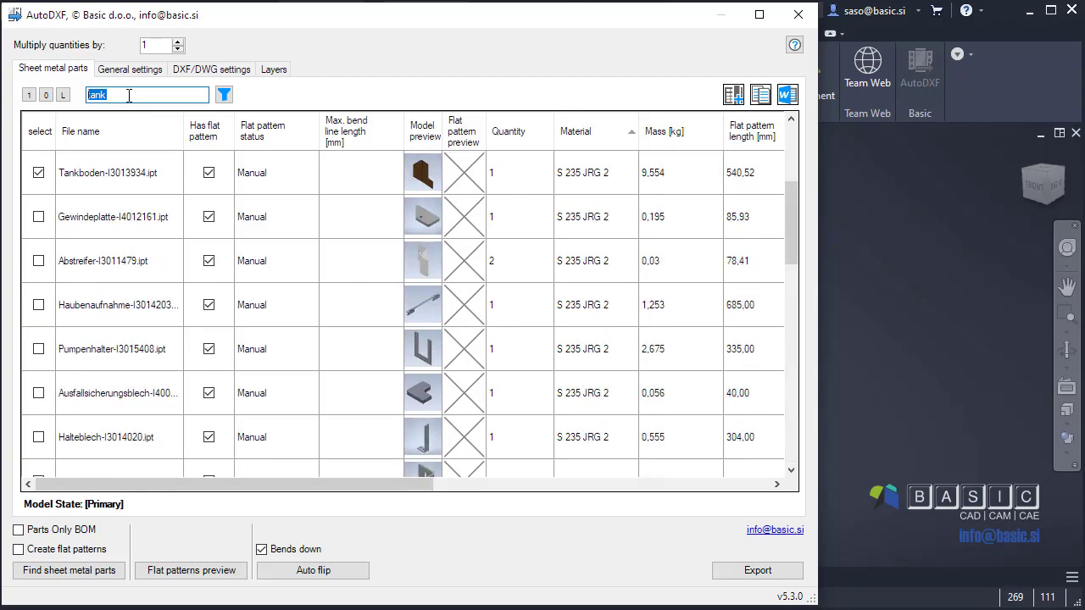
type("stahl")
left_click(224, 94)
scroll(359, 236, "down", 5)
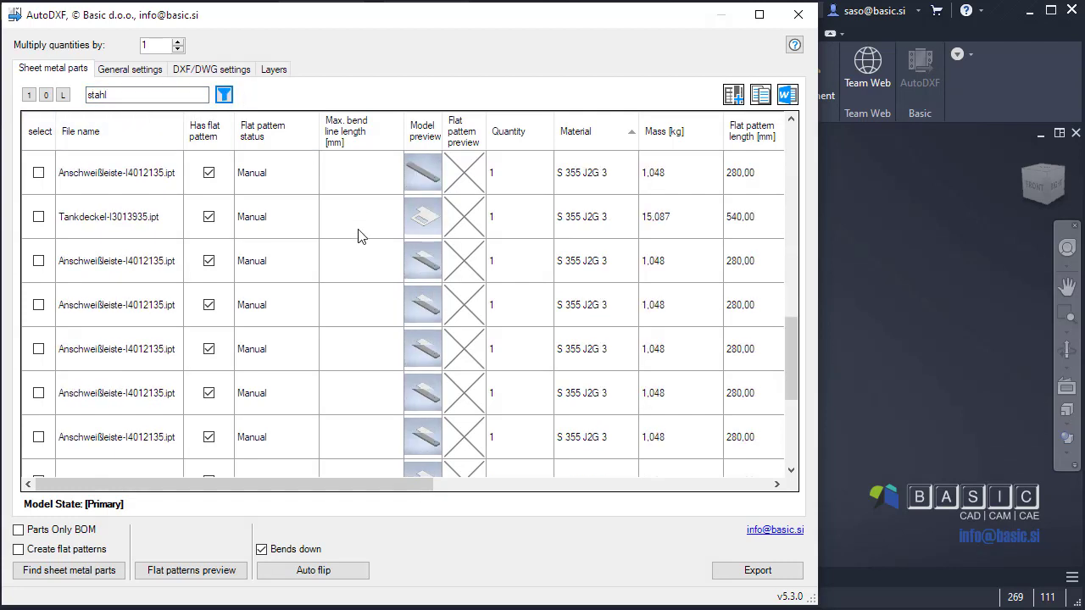
scroll(359, 236, "down", 3)
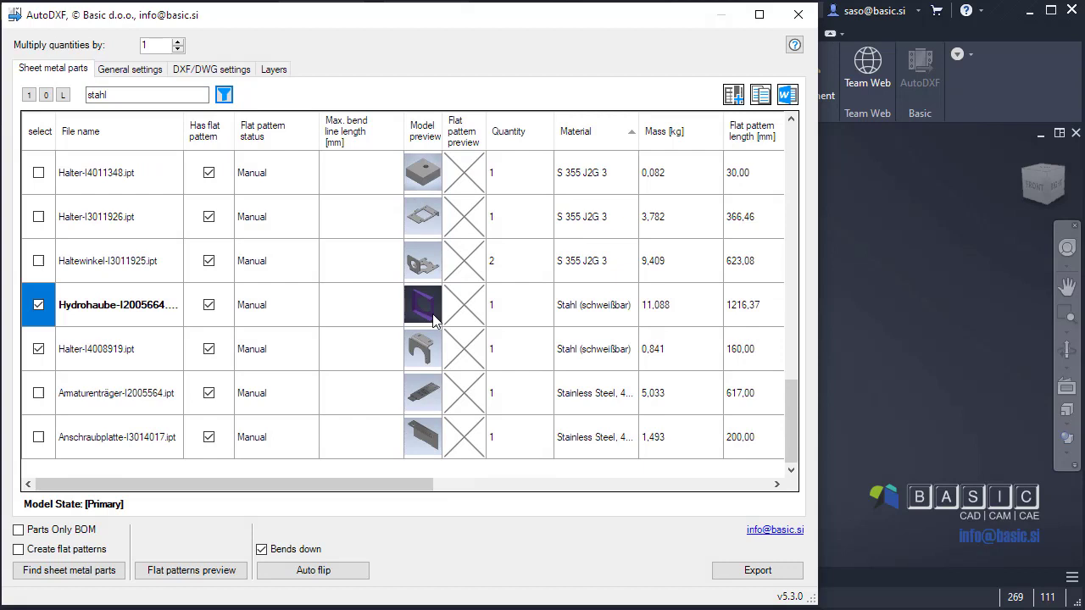
Sort the parts list by selection state so the selected Stahl parts come first.
left_click(40, 132)
left_click(41, 132)
scroll(45, 210, "up", 7)
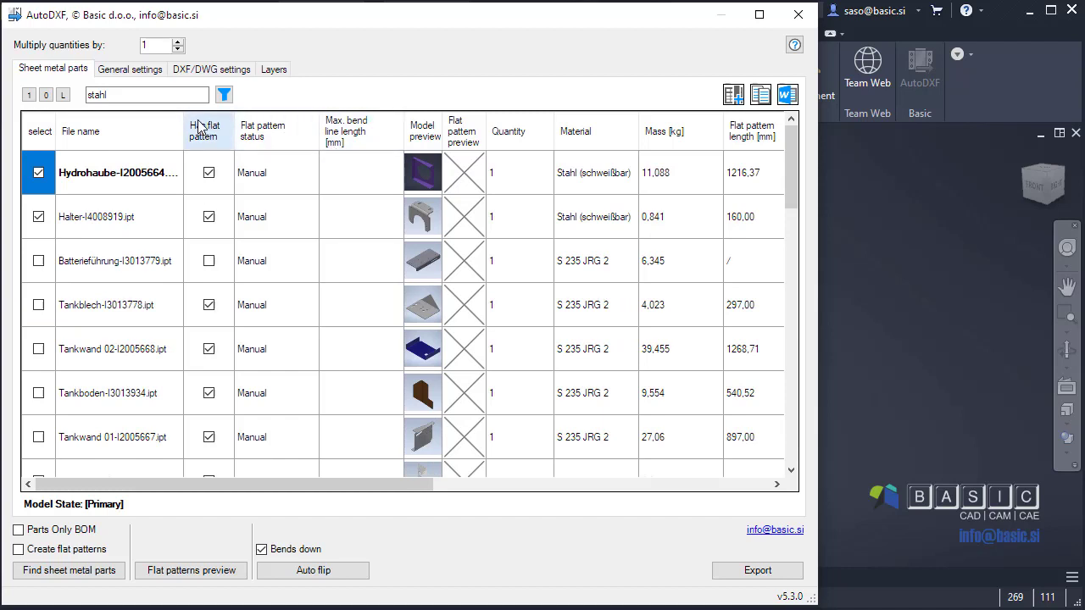
Empty the filter text, apply the filter to the whole parts list, and deselect all parts.
double_click(135, 95)
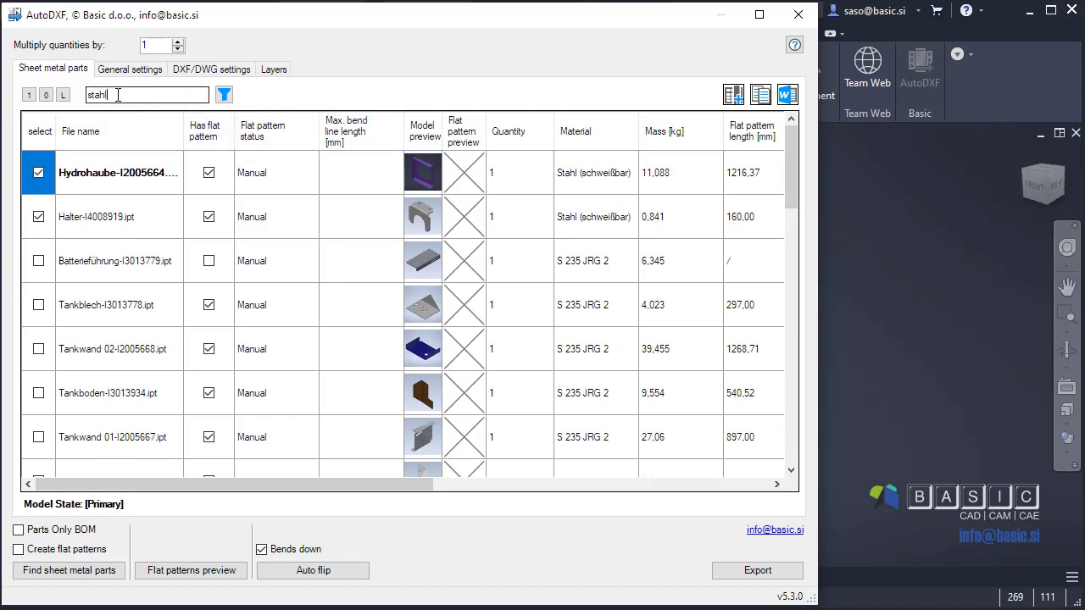
key("Delete")
left_click(224, 95)
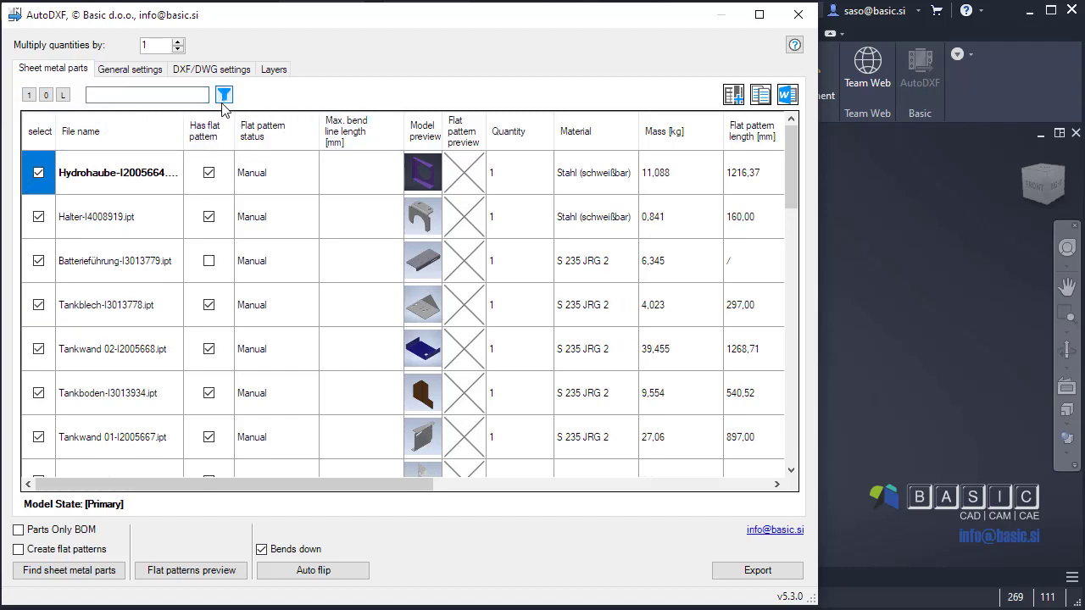
left_click(29, 96)
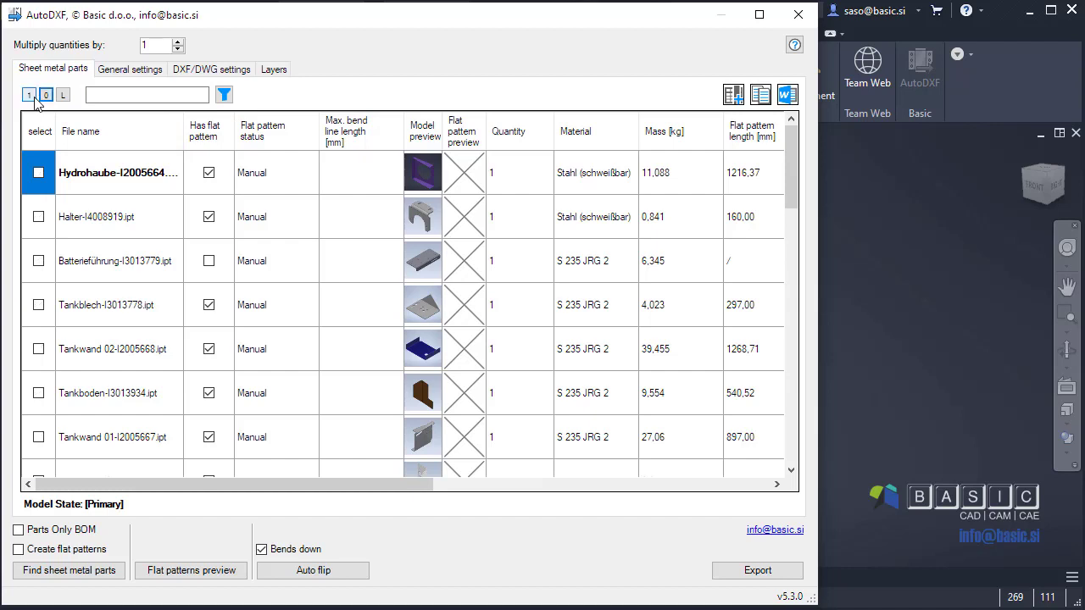
Deselect all parts, and select the consecutive rows from Abstreifer-I3011479.ipt through Halter-I4011586.ipt.
left_click(47, 95)
scroll(148, 243, "down", 2)
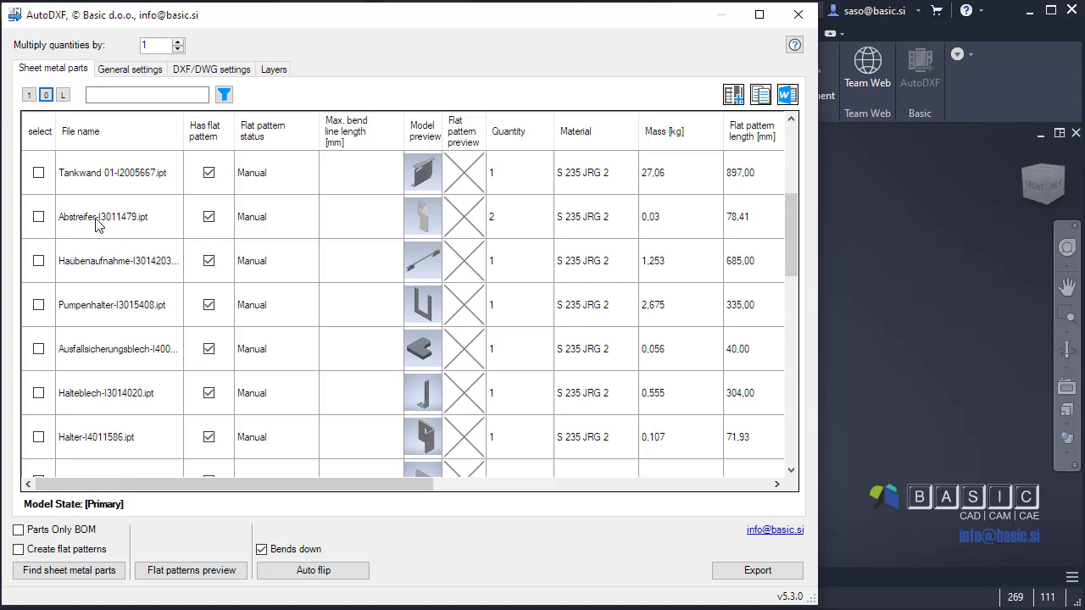
left_click(38, 217)
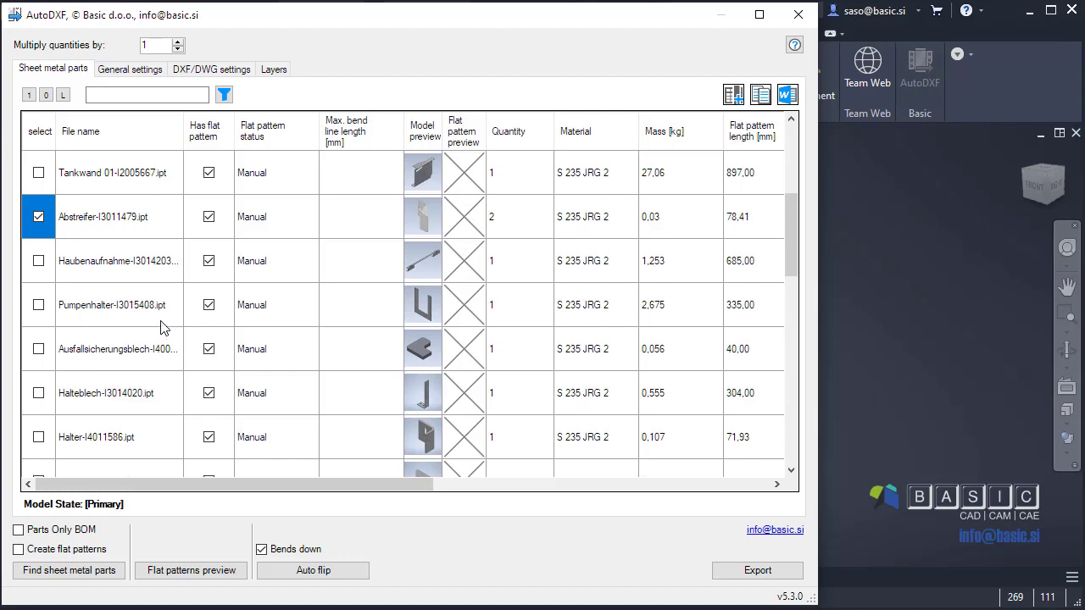
left_click(38, 437, "shift")
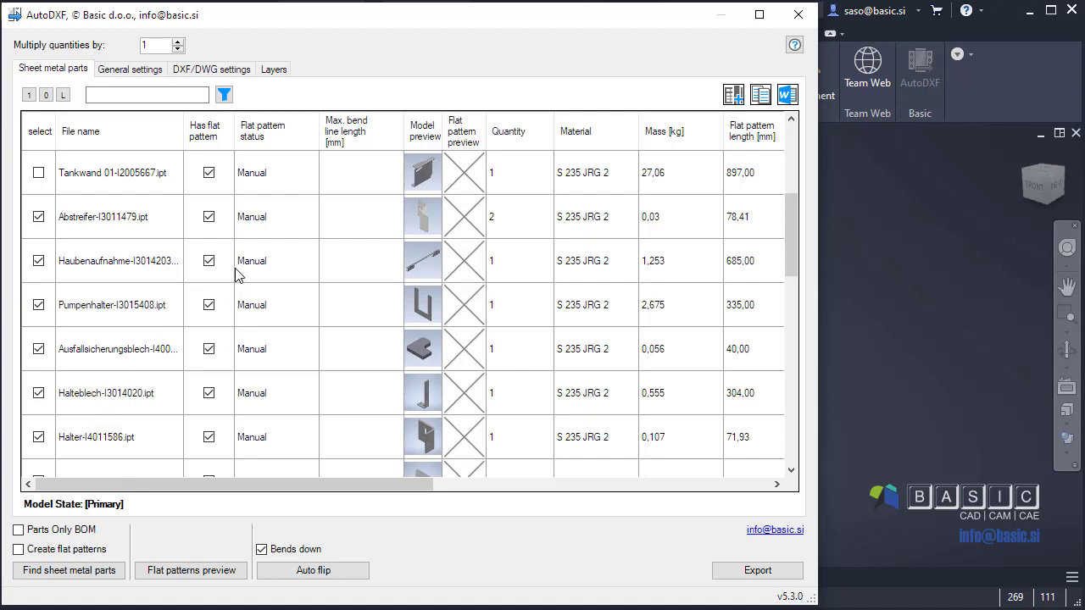
Review the layer settings for the AutoDXF objects, including the AutoDXF_Threads_Points and AutoDXF_SmallHoles_Points layer names.
left_click(148, 95)
left_click(273, 70)
scroll(677, 246, "down", 1)
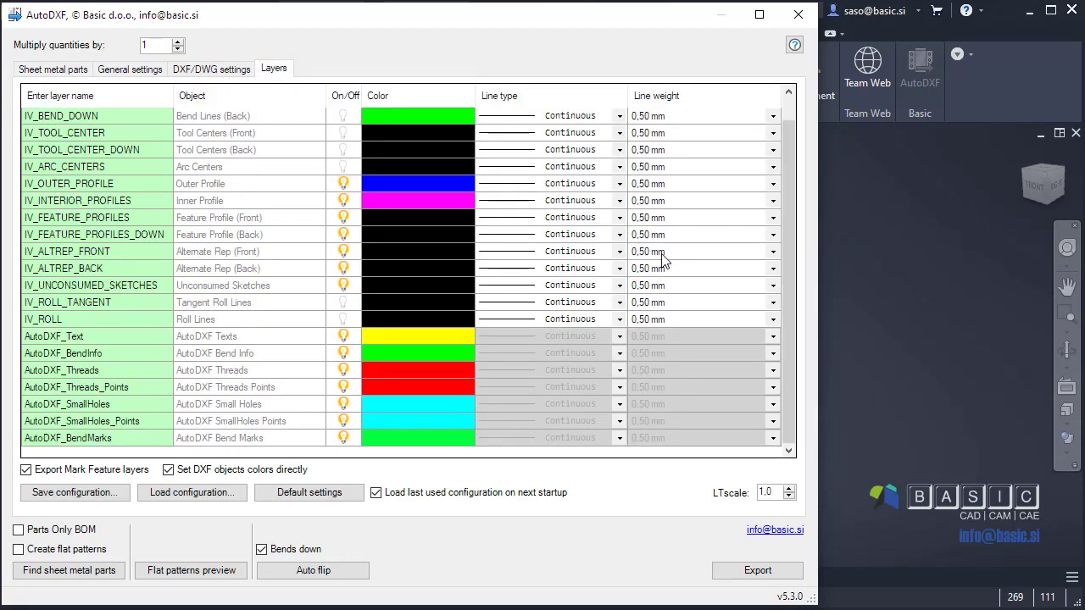
left_click(340, 296)
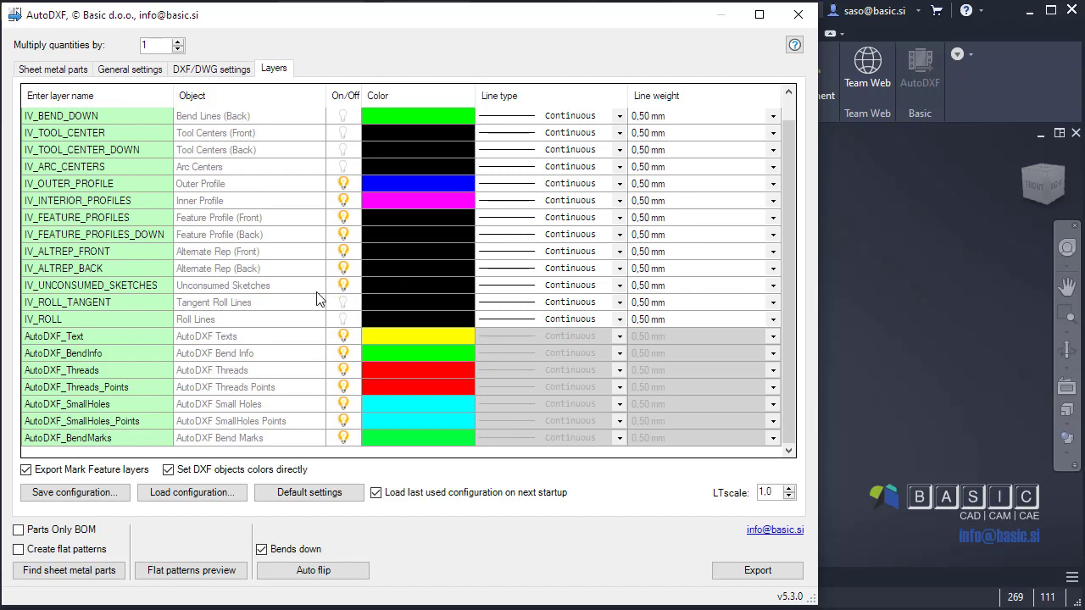
left_click(153, 390)
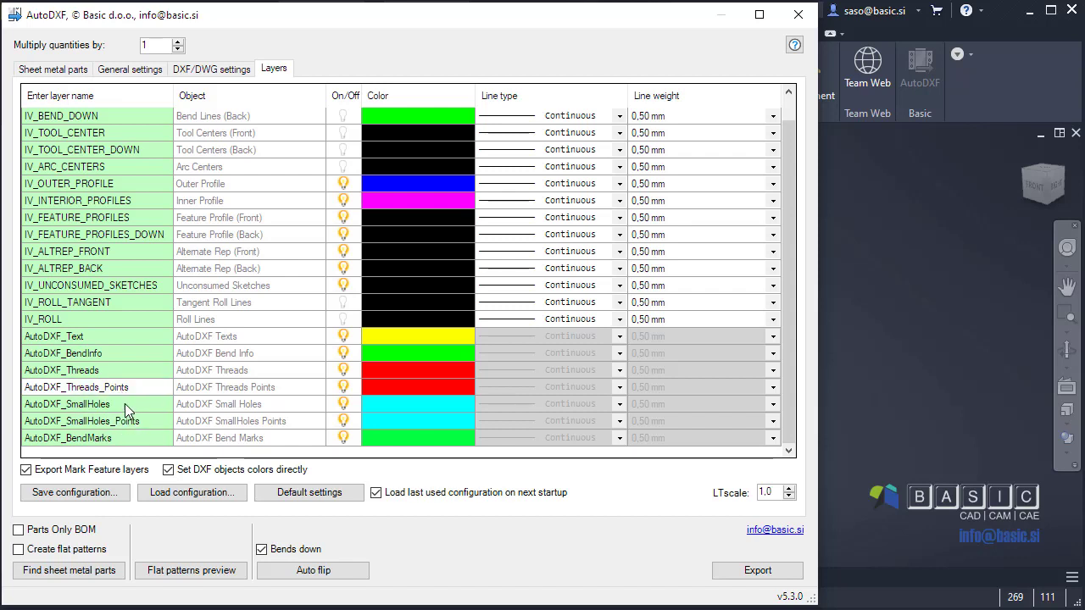
left_click(127, 388)
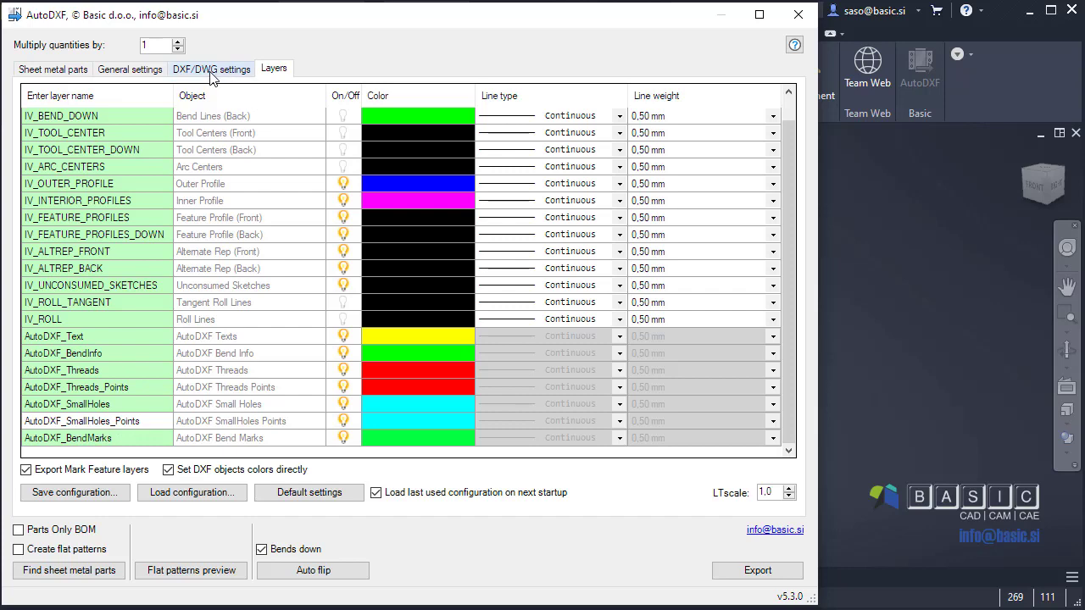
Enable points in thread centers, a separate layer for small holes, and points in the centers of small holes for the DXF export.
left_click(214, 72)
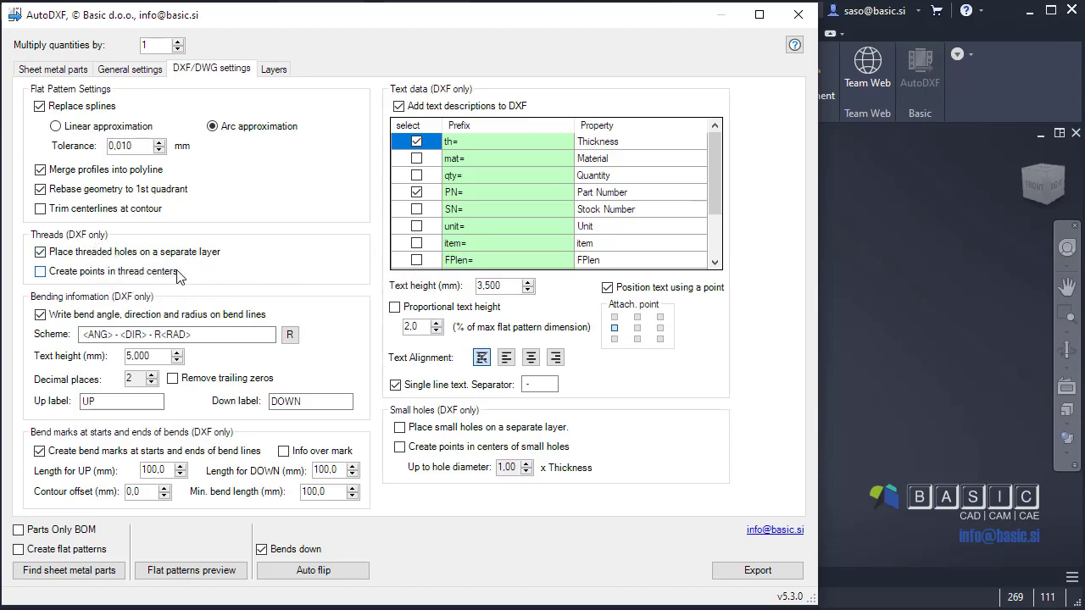
left_click(78, 273)
left_click(442, 427)
left_click(439, 449)
Turn off the AutoDXF_SmallHoles layer in the export layer settings and close AutoDXF.
left_click(273, 69)
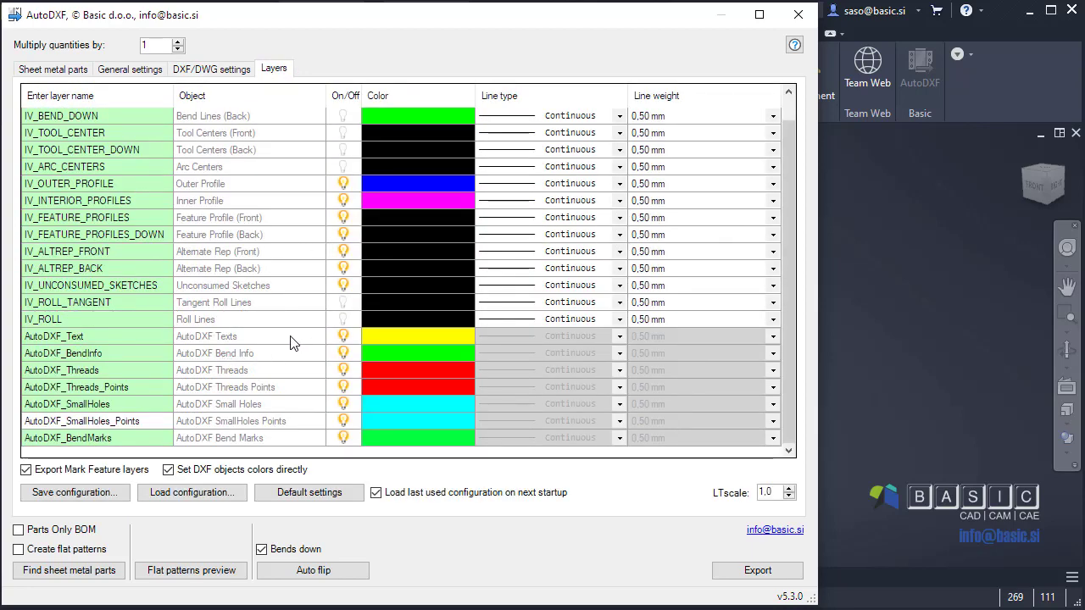
left_click(344, 406)
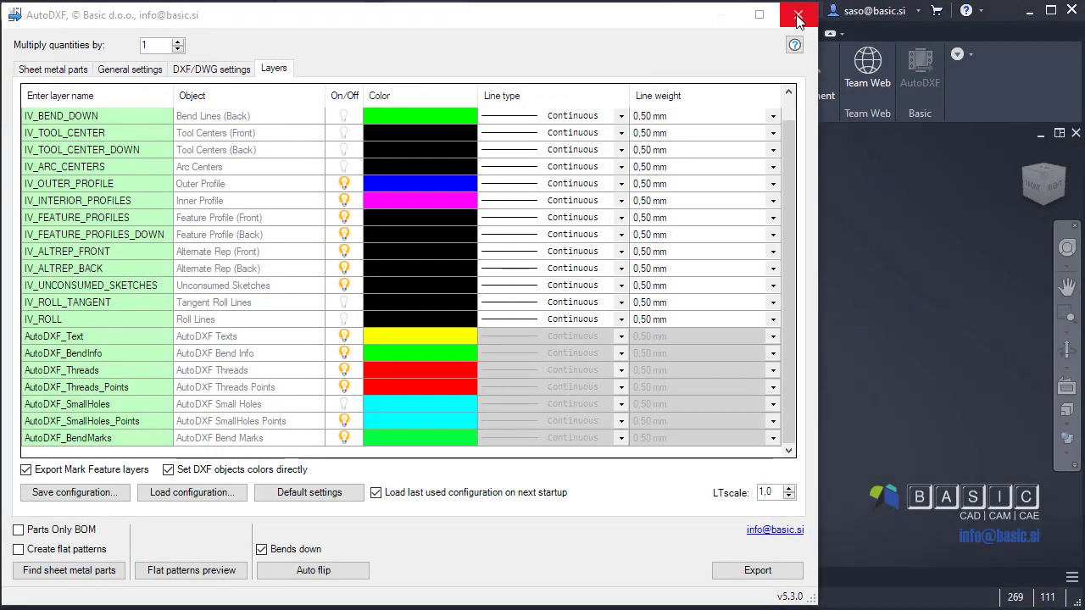
left_click(796, 17)
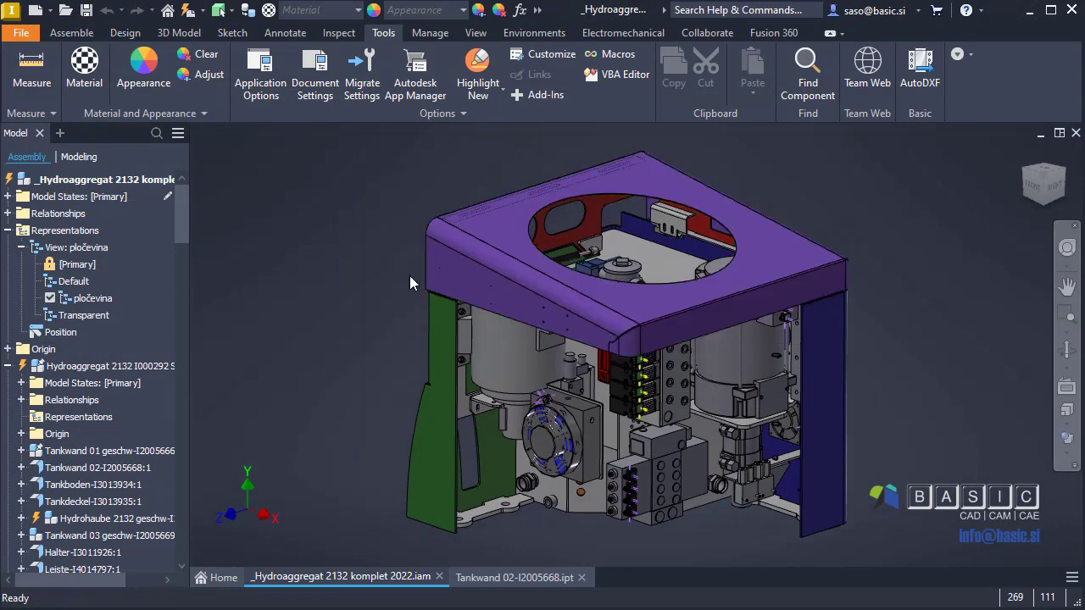
Inspect the small holes in the purple hood, reopen AutoDXF and find the assembly's sheet metal parts.
scroll(407, 274, "up", 6)
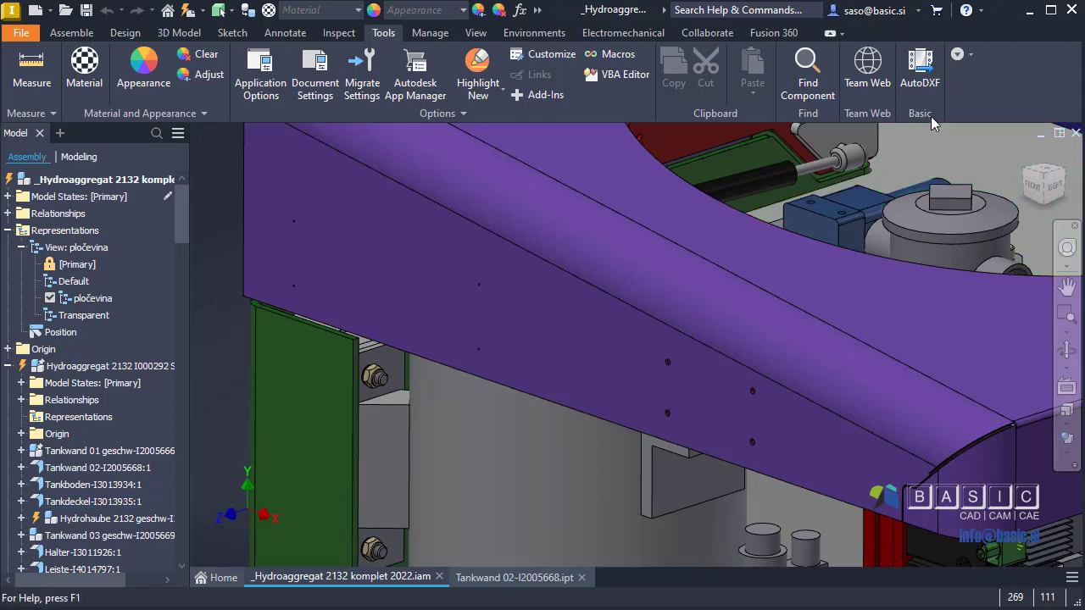
left_click(919, 72)
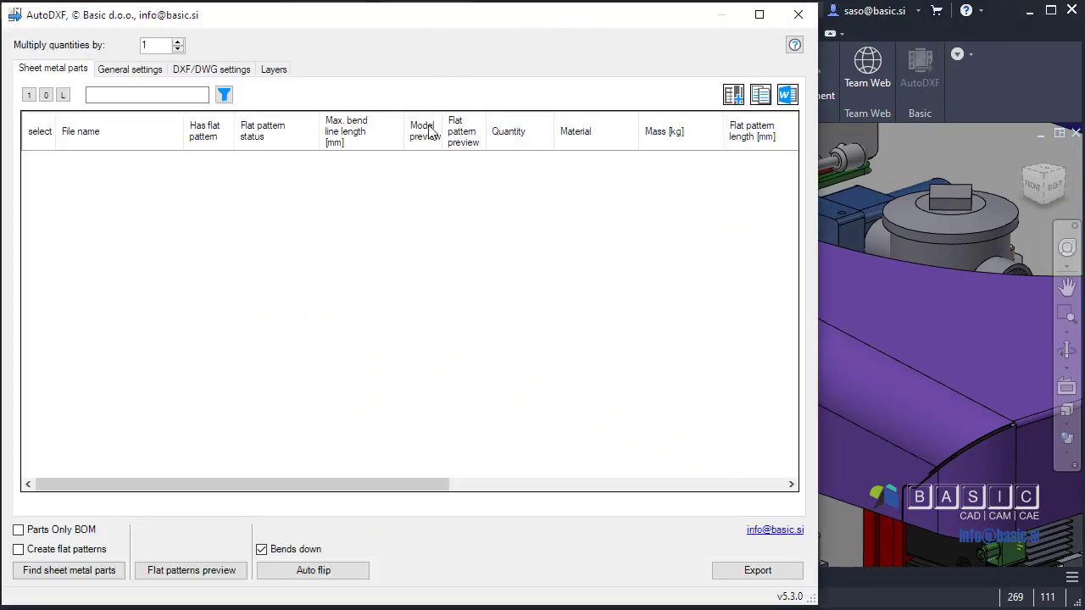
left_click(75, 570)
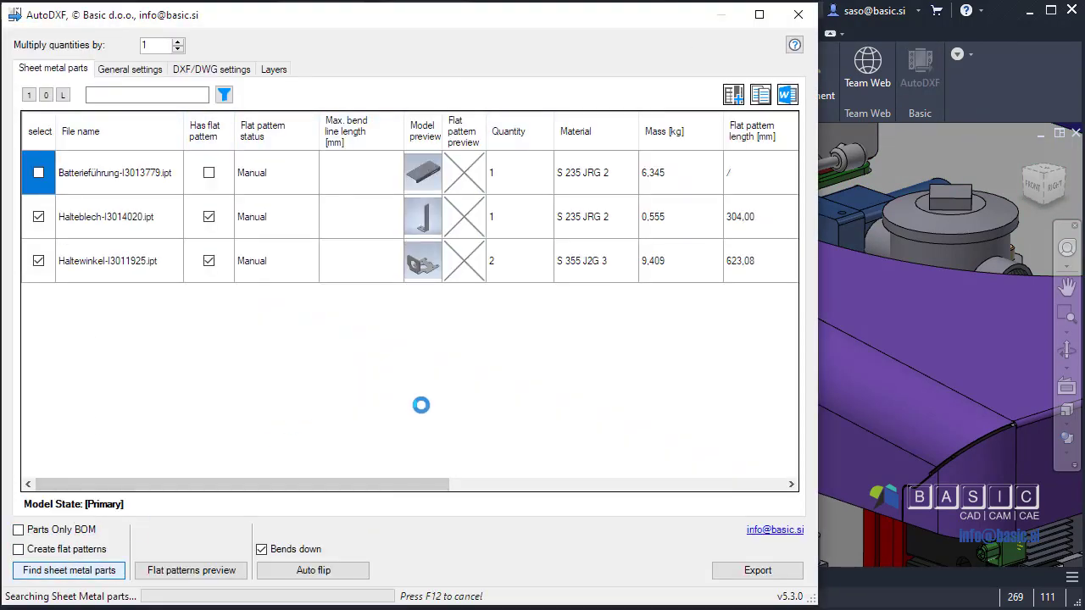
Select only the Hydrohaube-I2005664 part and export its flat pattern.
scroll(384, 294, "down", 2)
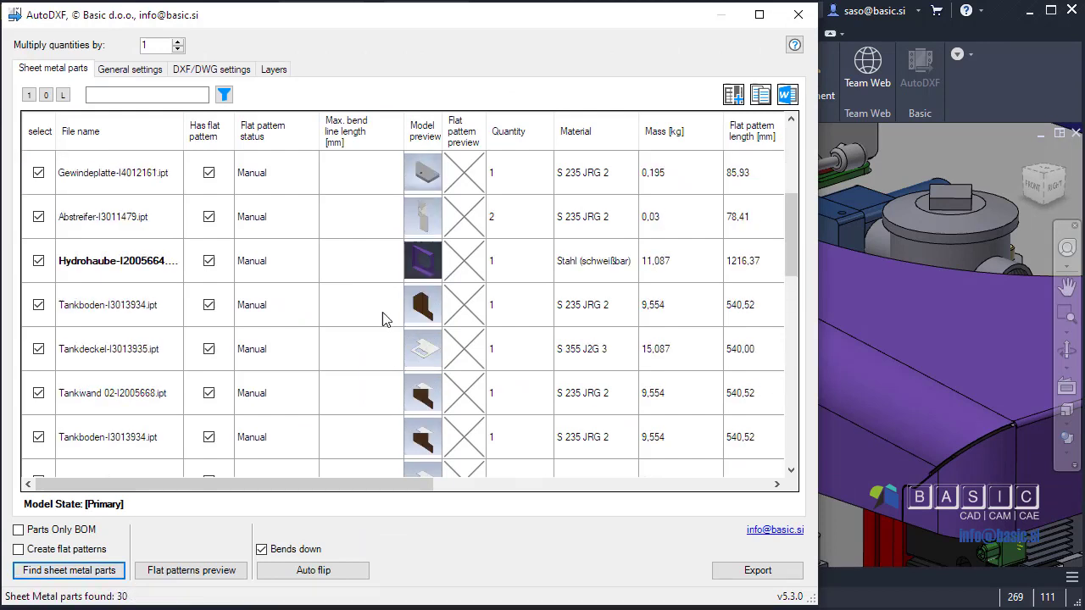
left_click(46, 95)
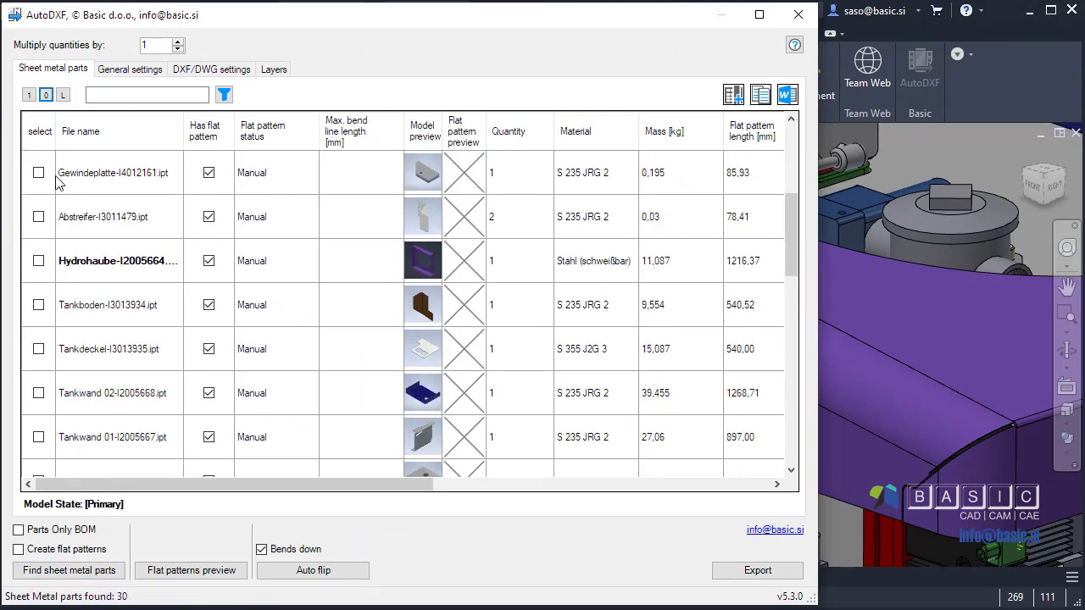
left_click(38, 260)
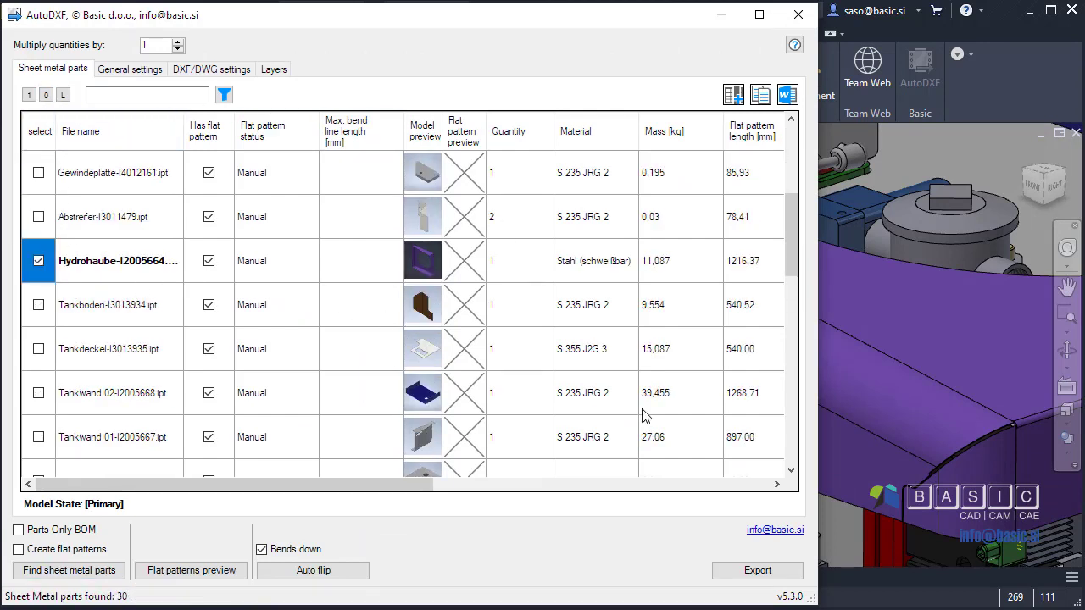
left_click(783, 574)
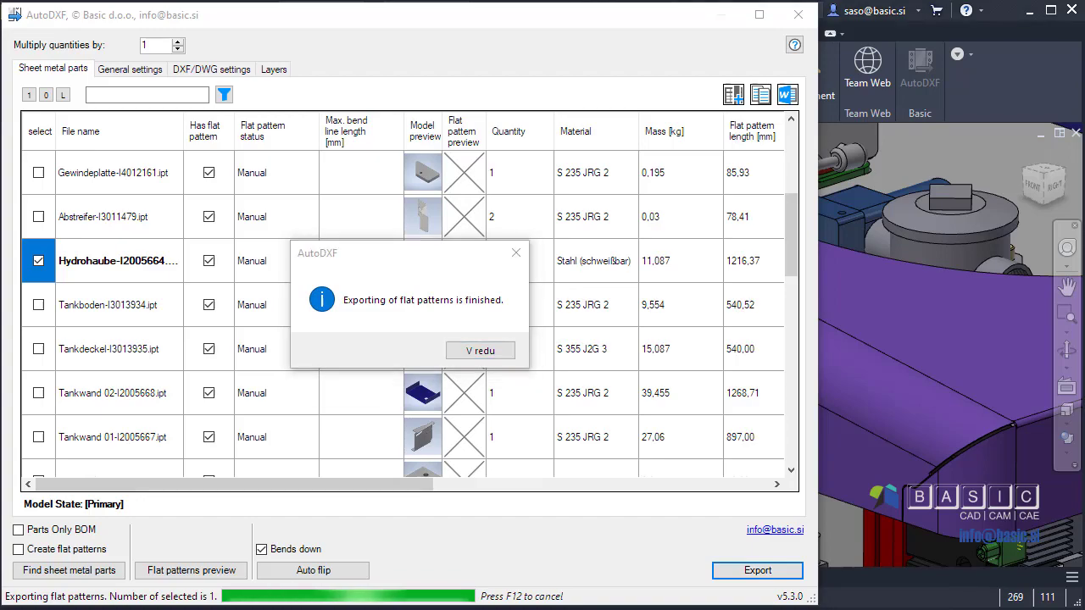
left_click(480, 351)
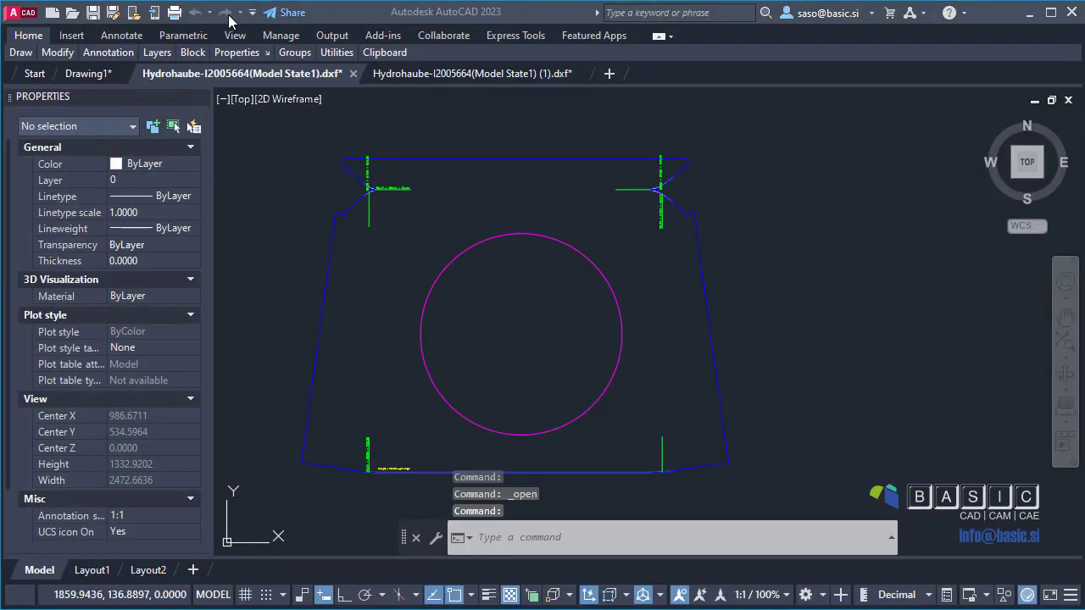
Switch to AutoCAD and open the file Hydrohaube-I2005664(Model State1) (2).dxf.
left_click(72, 12)
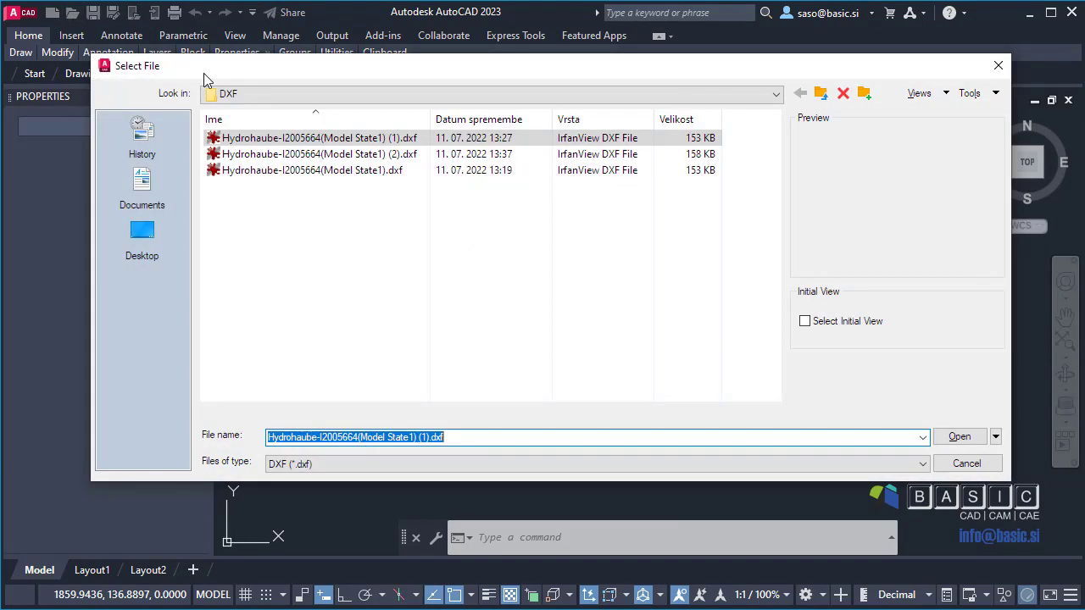
left_click(406, 157)
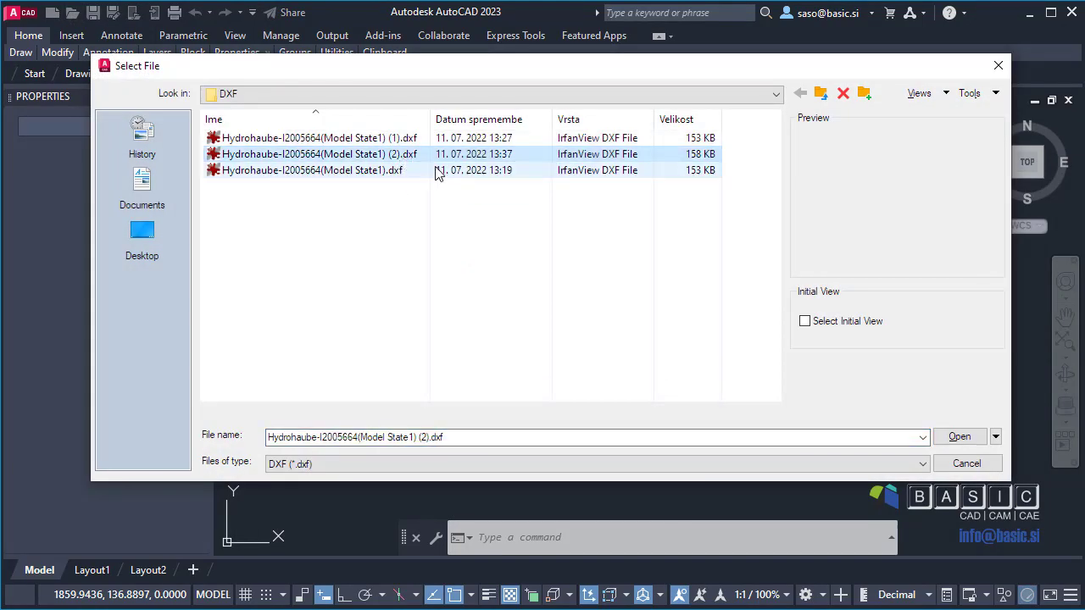
left_click(958, 436)
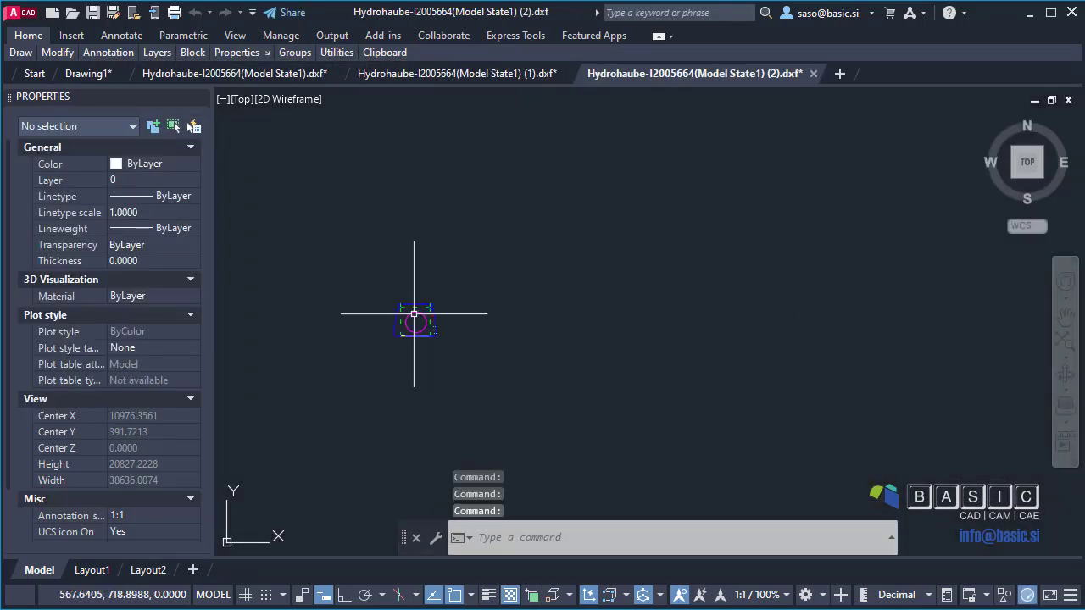
Select a small-hole center point near the flat pattern's slanted right edge and examine its properties.
scroll(415, 316, "up", 10)
scroll(474, 309, "up", 5)
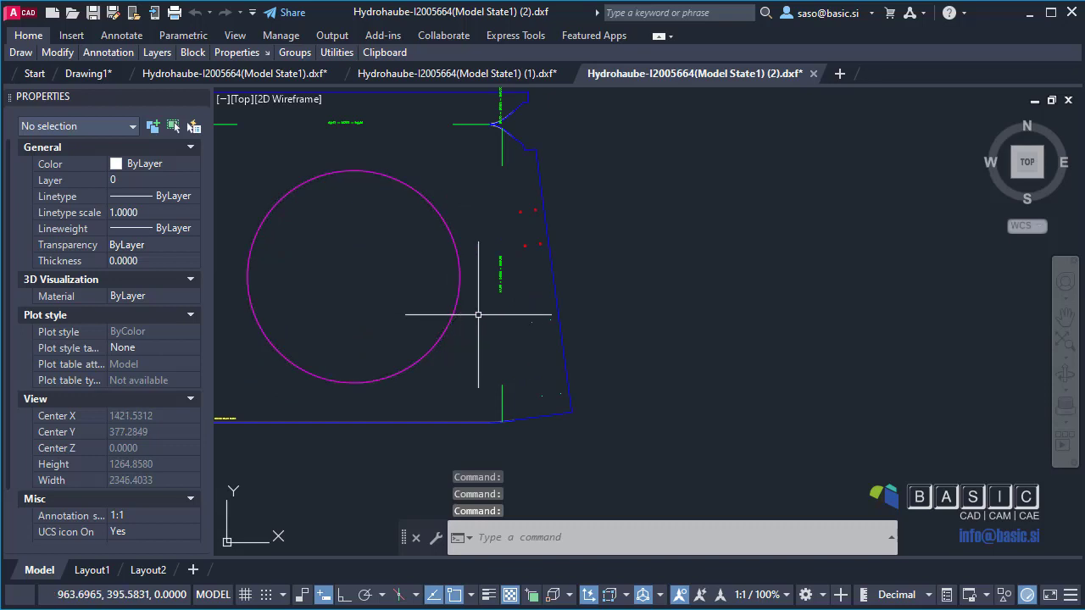
scroll(484, 281, "up", 8)
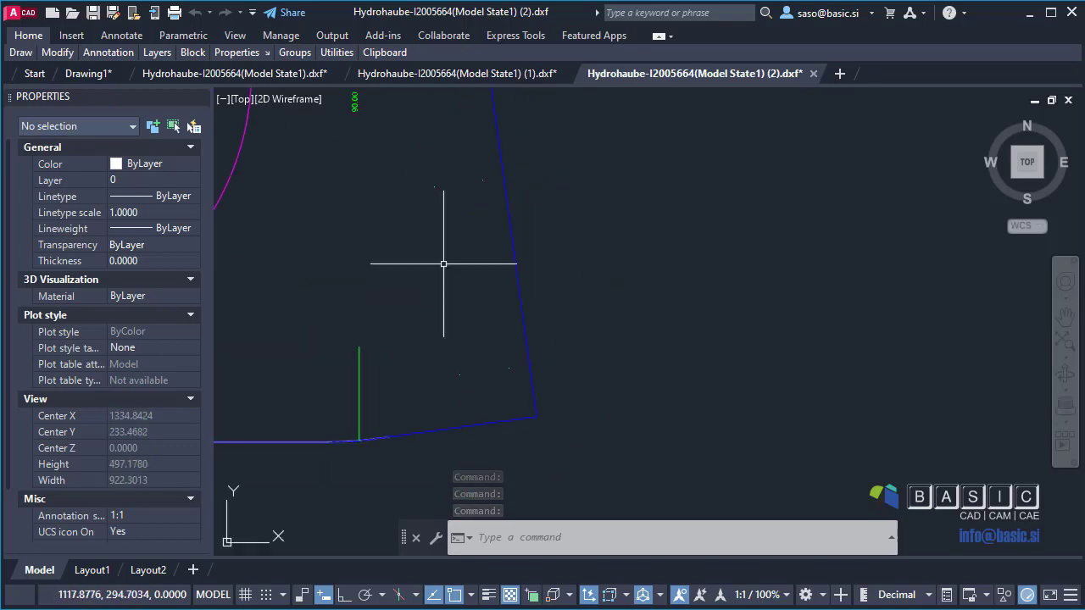
middle_click_drag(460, 285, 443, 296)
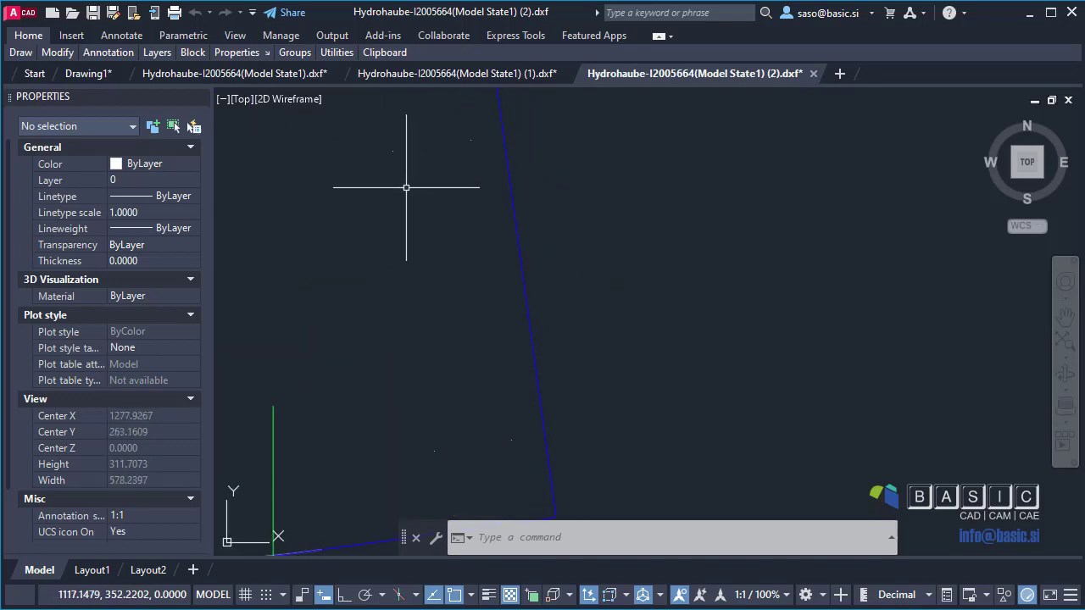
scroll(375, 145, "up", 4)
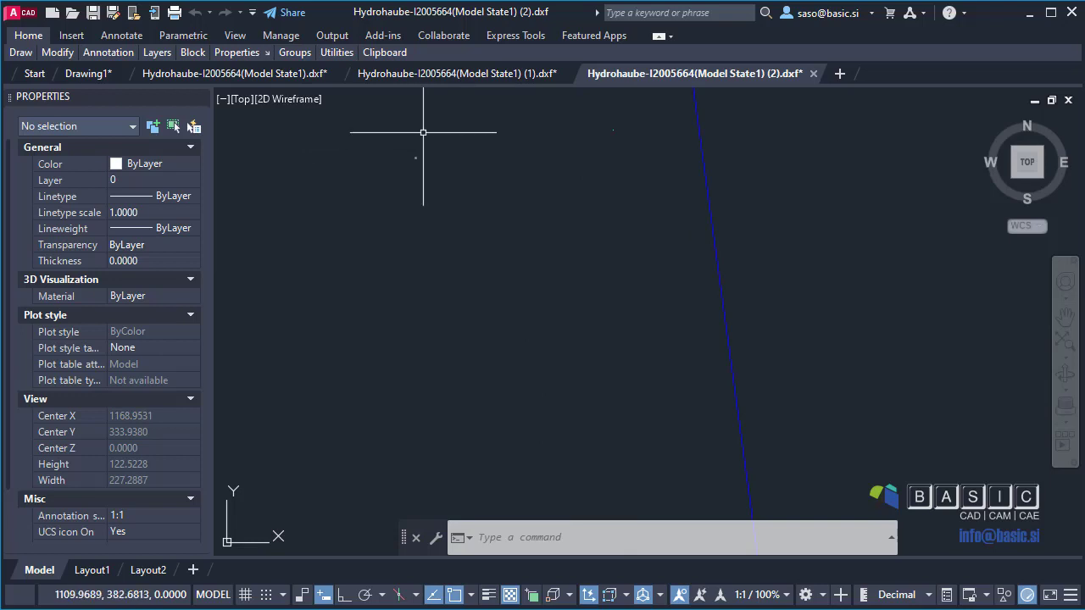
left_click(415, 157)
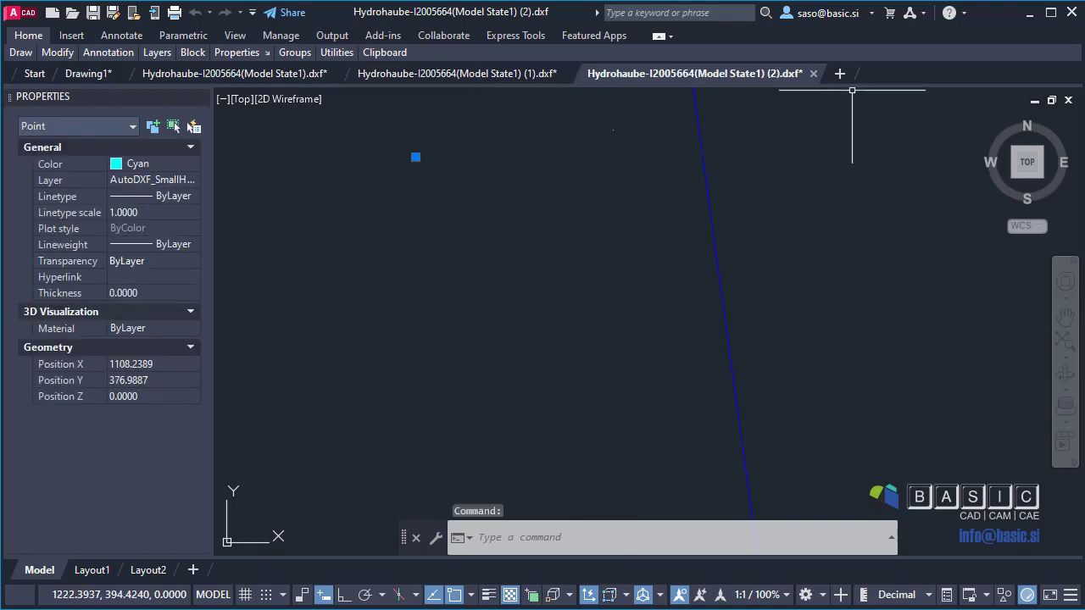
Turn on the AutoDXF_SmallHoles layer, examine the circle around the center point, and clear the selection.
left_click(659, 38)
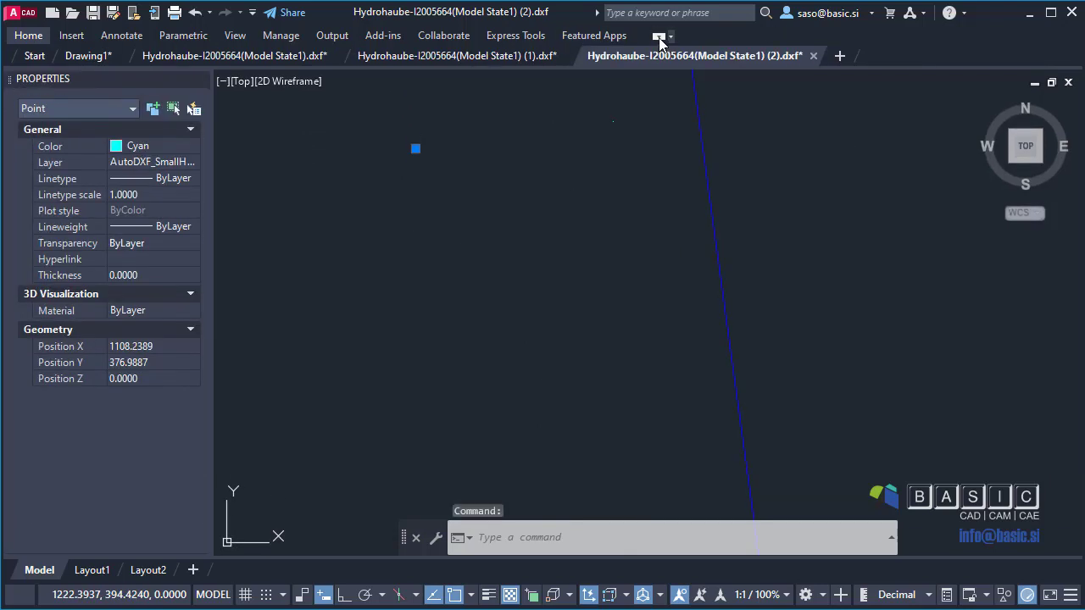
left_click(658, 38)
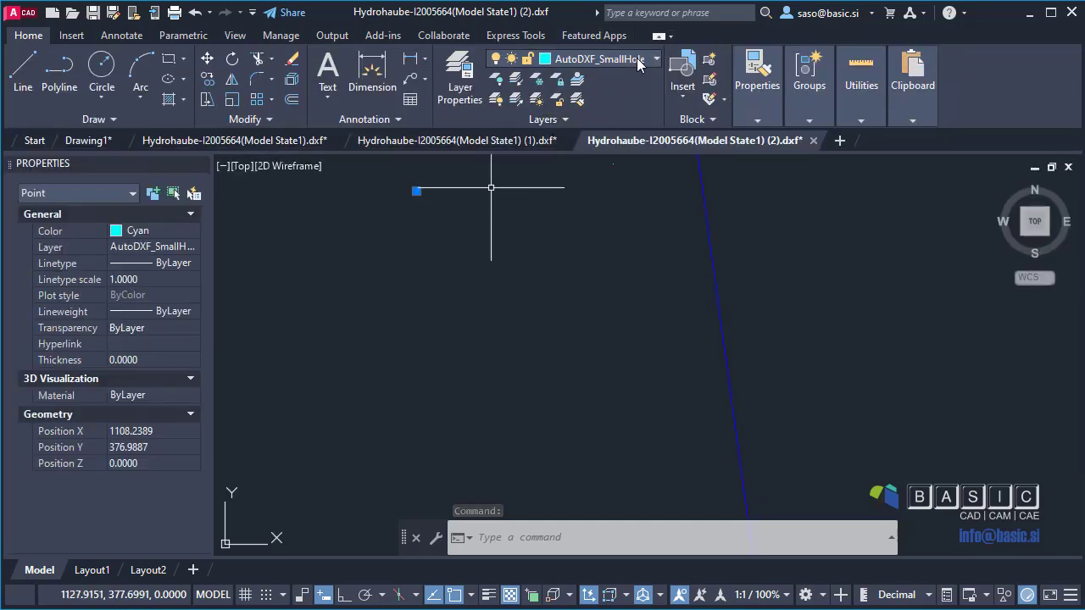
left_click(652, 61)
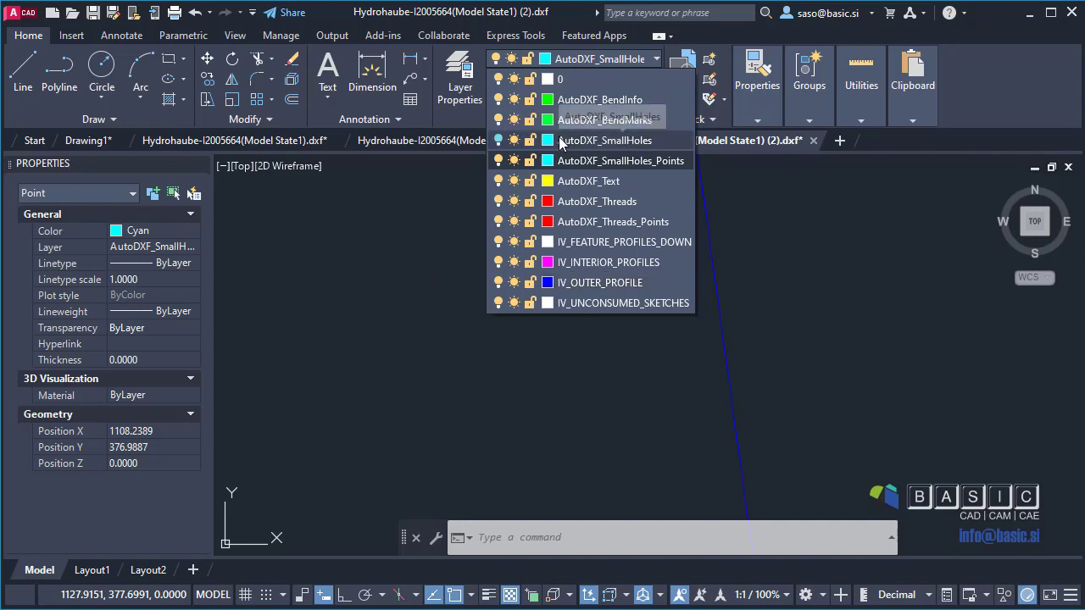
left_click(499, 141)
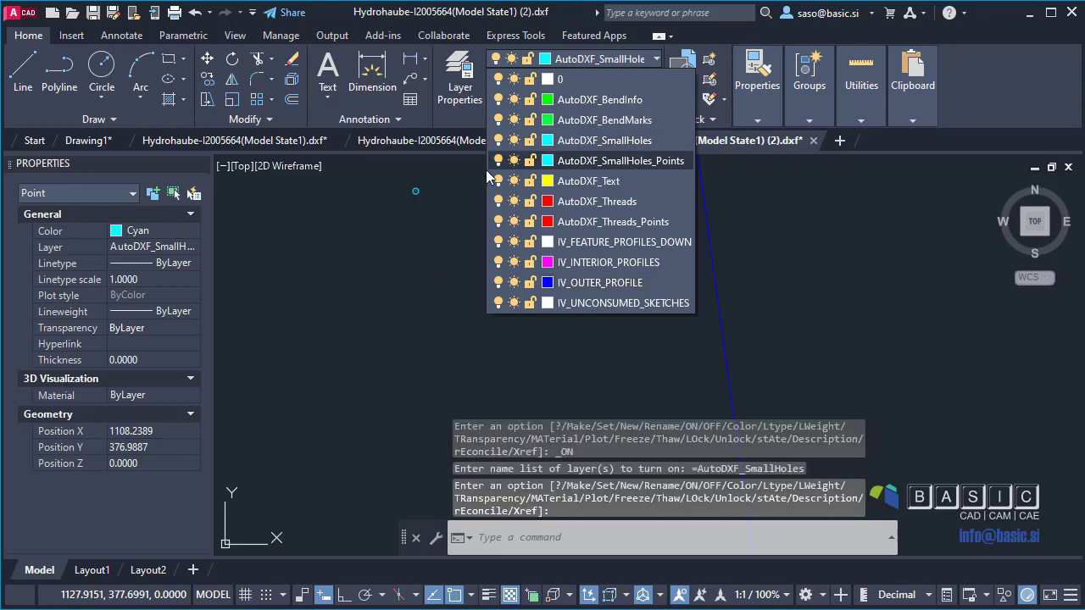
left_click(399, 241)
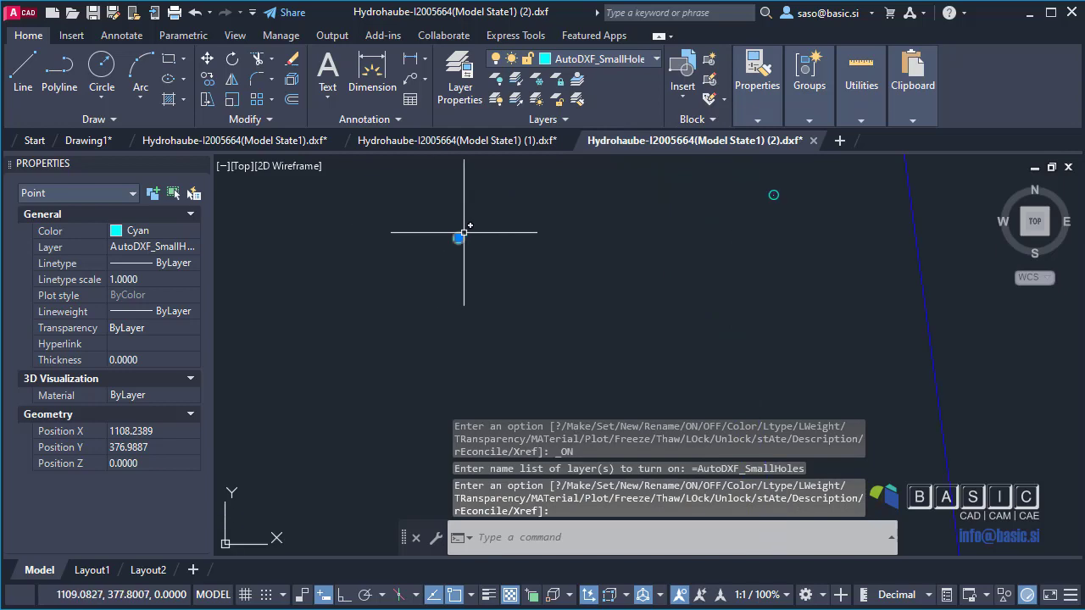
scroll(449, 227, "up", 5)
key("Escape")
Turn off the AutoDXF_SmallHoles layer and examine the red threaded holes near the slanted edge.
left_click(616, 61)
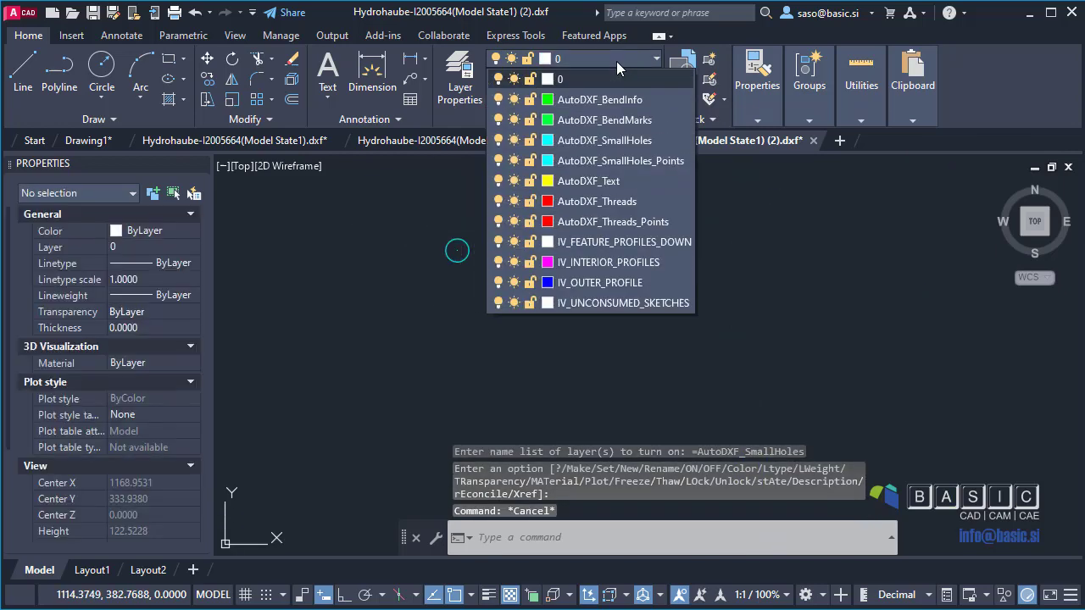
left_click(499, 140)
scroll(449, 288, "down", 6)
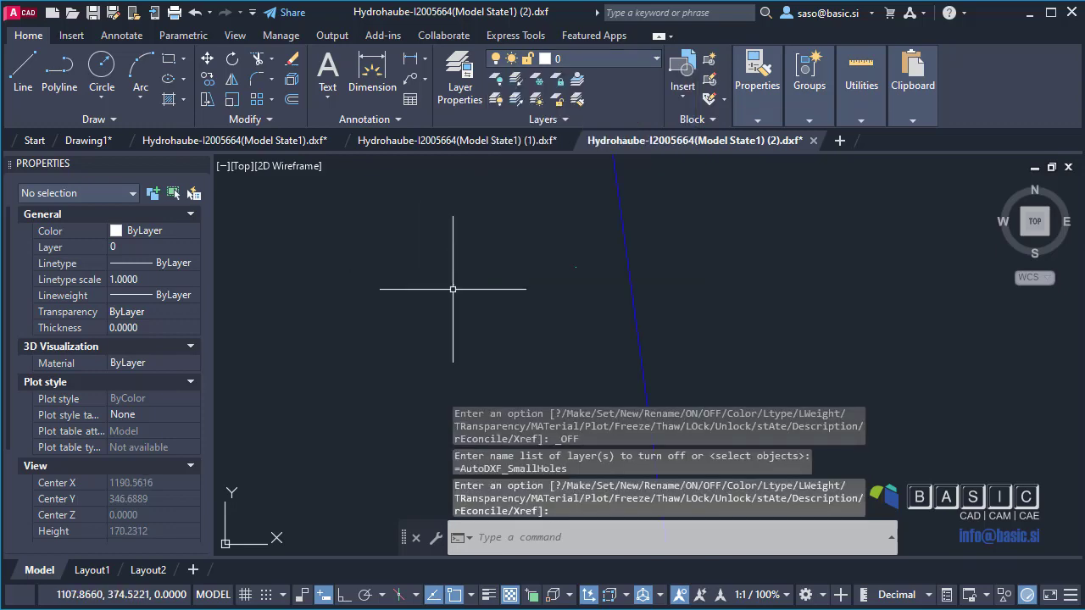
scroll(466, 261, "up", 4)
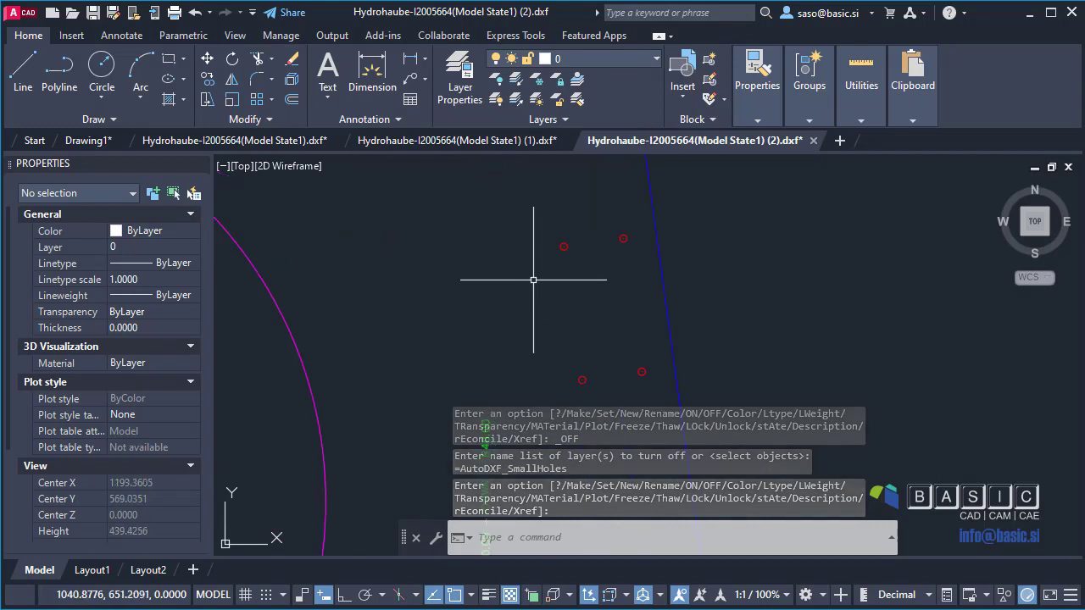
Turn off the AutoDXF_Threads layer in the current DXF to hide the red thread circles near the slanted edge.
scroll(518, 236, "up", 4)
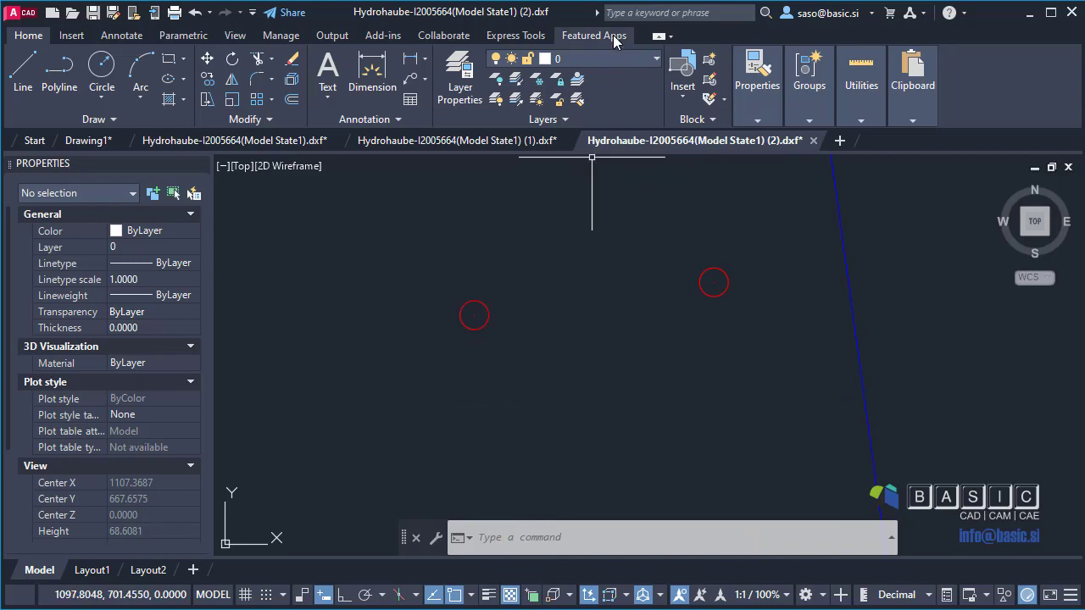
left_click(625, 59)
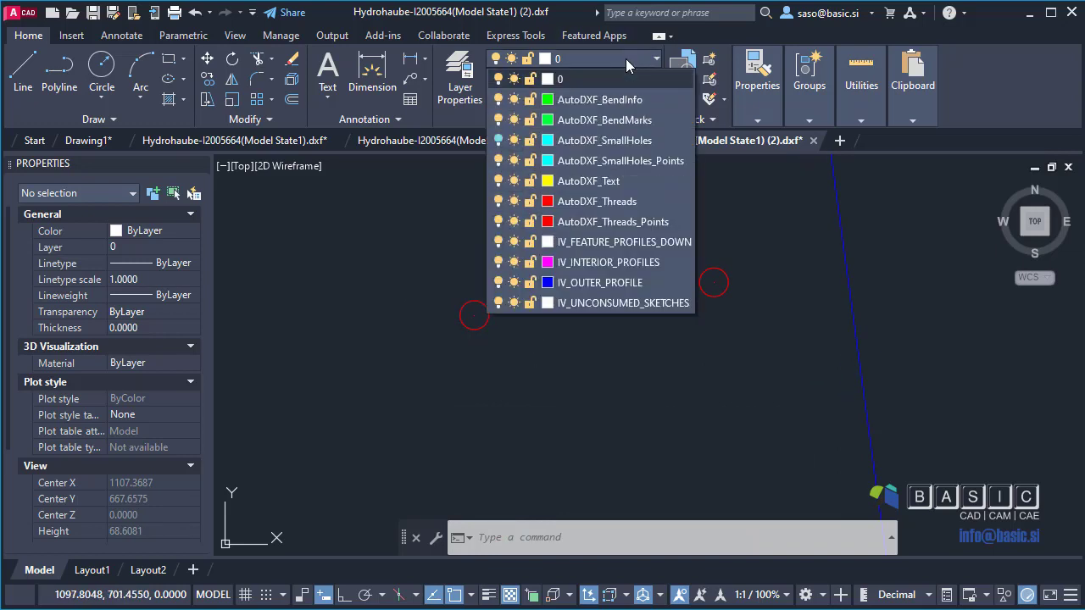
left_click(499, 202)
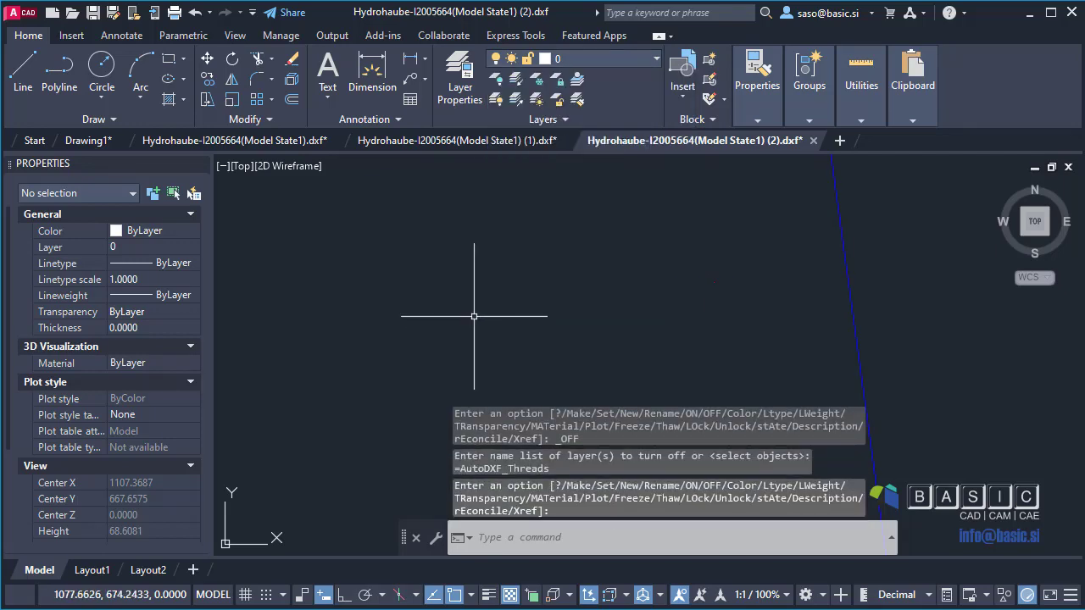
Select the center point of the upper threaded hole farther from the slanted edge, examine its layer, and clear the selection.
left_click(474, 316)
left_click(593, 59)
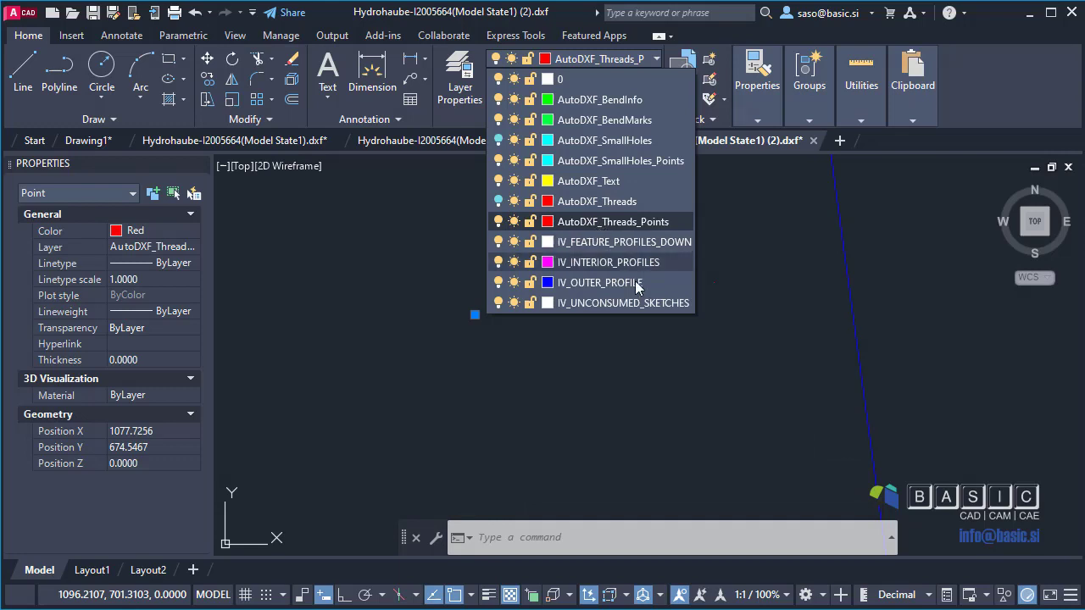
key("Escape")
key("Escape")
middle_click_drag(660, 314, 591, 257)
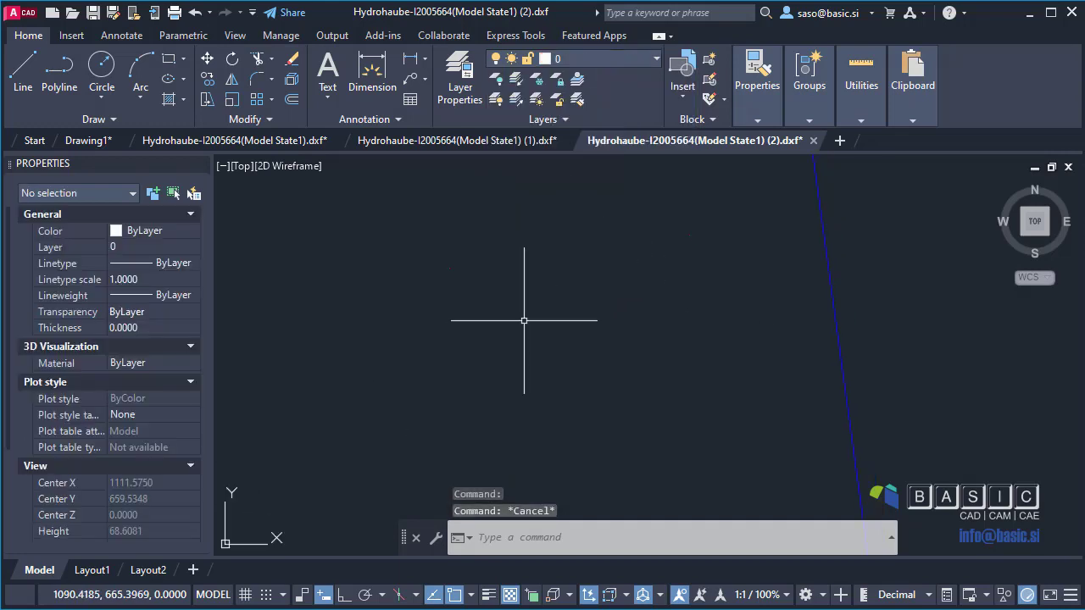
Switch back to AutoDXF and try to auto flip the flat pattern of the selected Hydrohaube-I2005664 part with Bends down enabled.
left_click(235, 140)
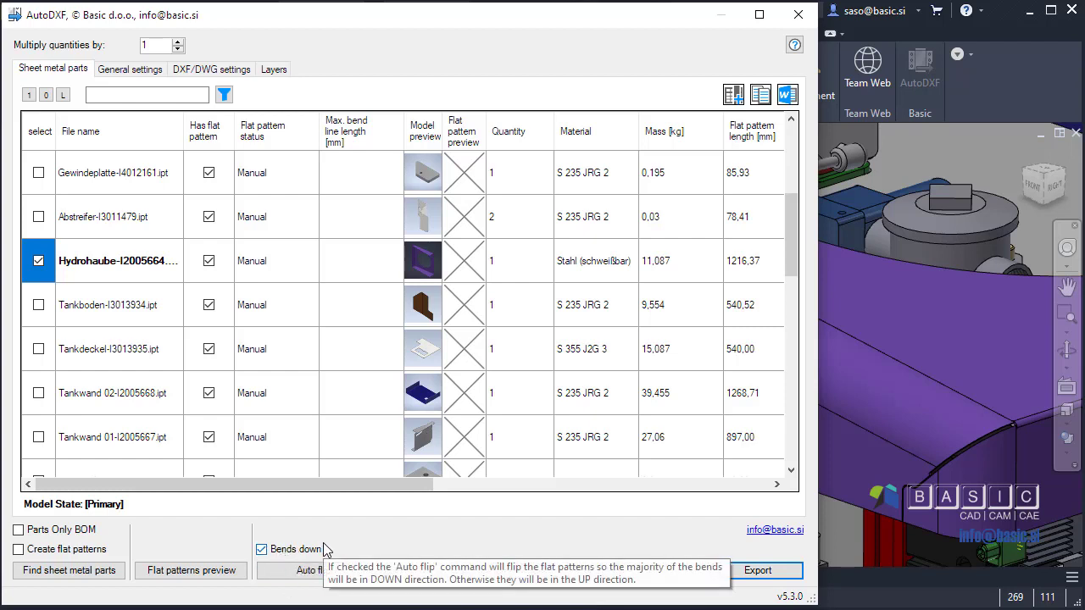
left_click(289, 551)
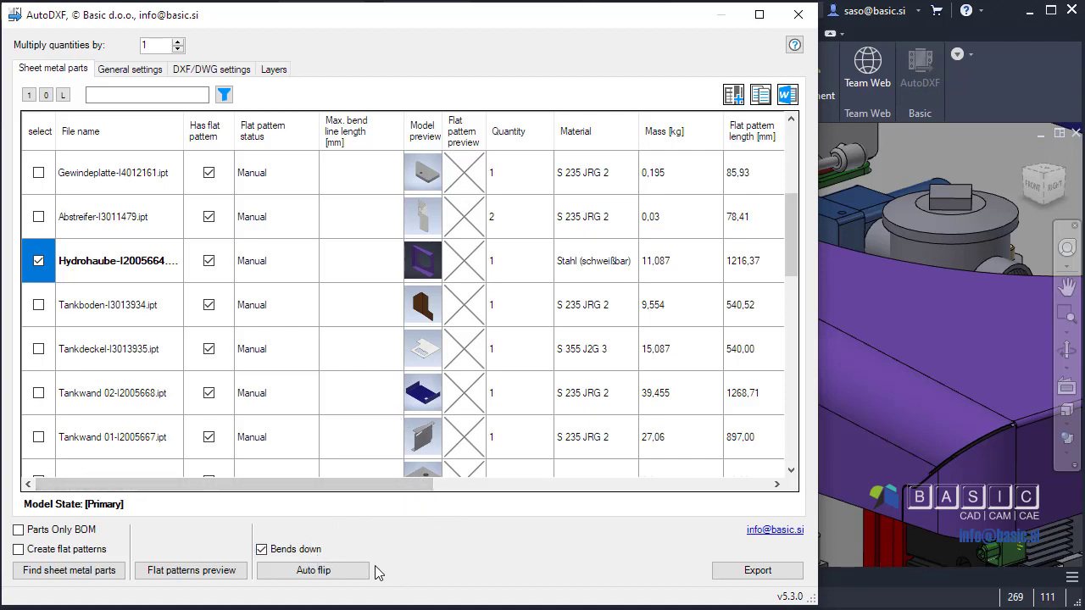
left_click(322, 570)
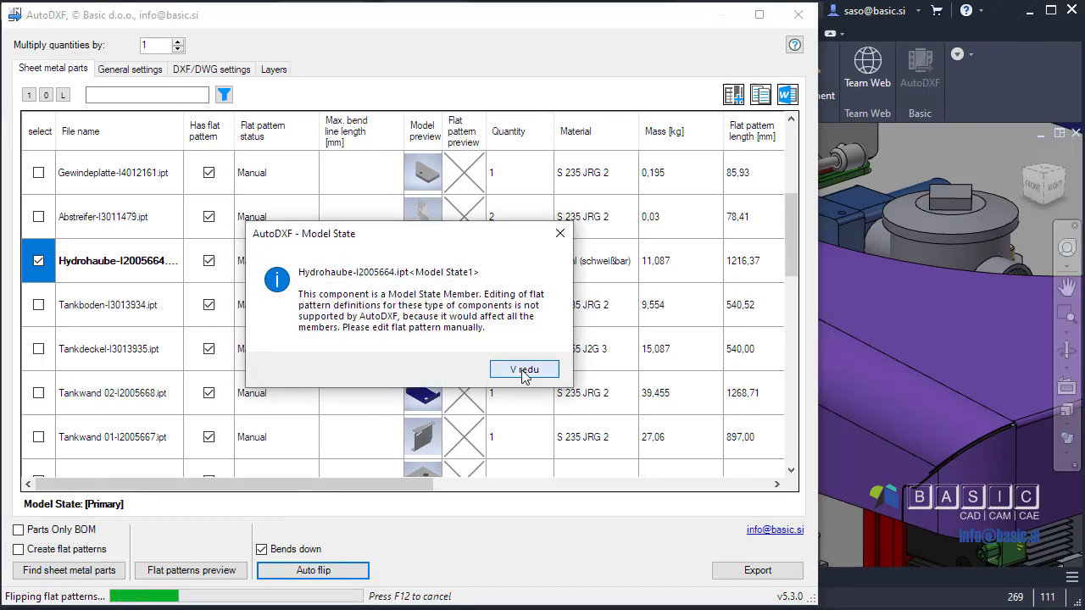
left_click(523, 371)
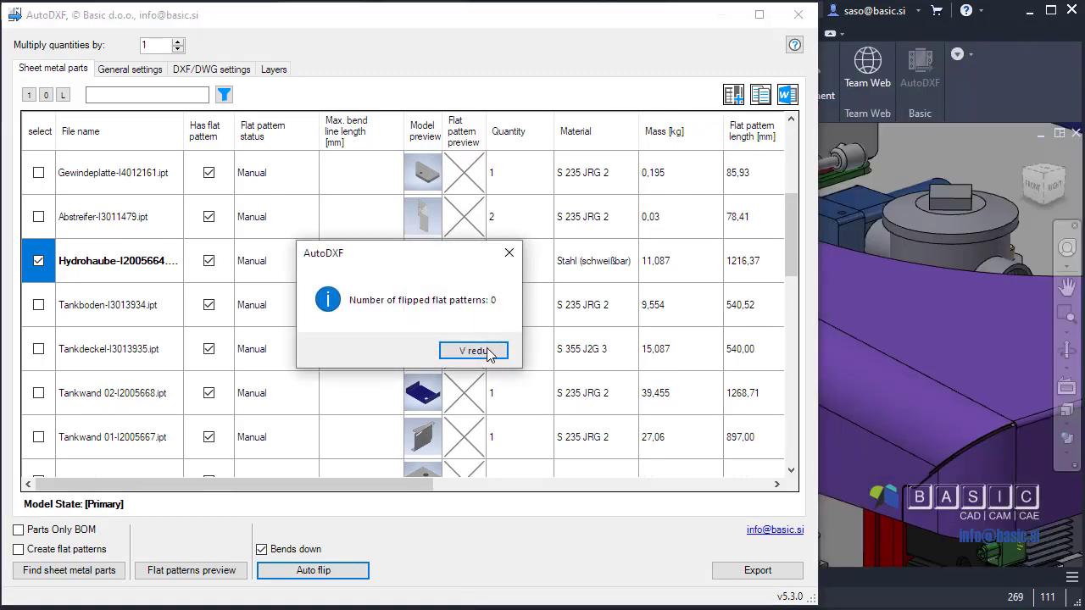
left_click(489, 352)
Turn off Set DXF objects colors directly in AutoDXF's layer settings, keeping Load last used configuration on next startup enabled.
left_click(273, 69)
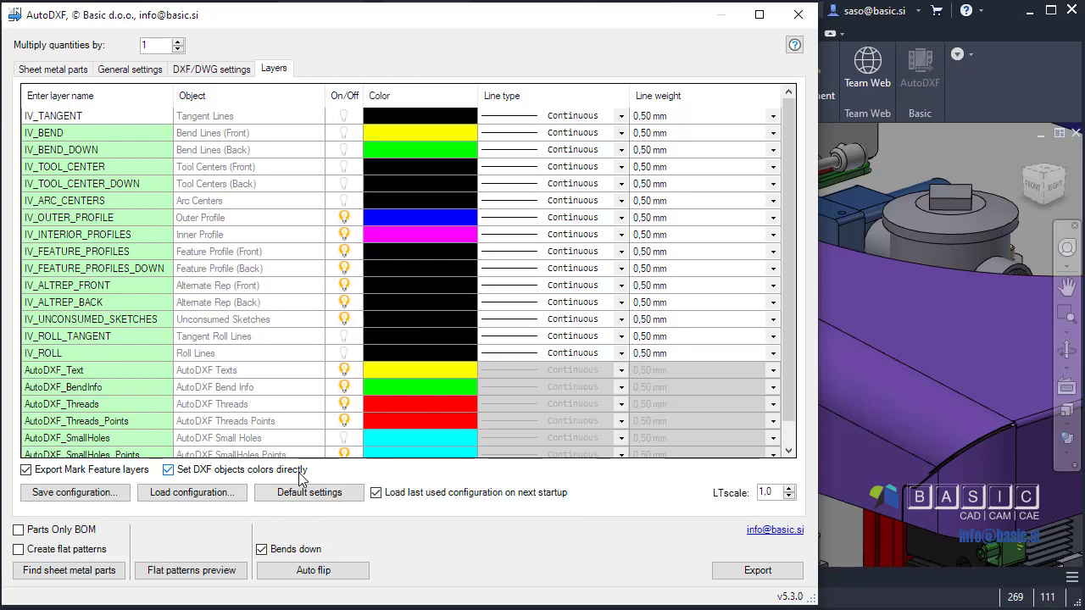
left_click(374, 492)
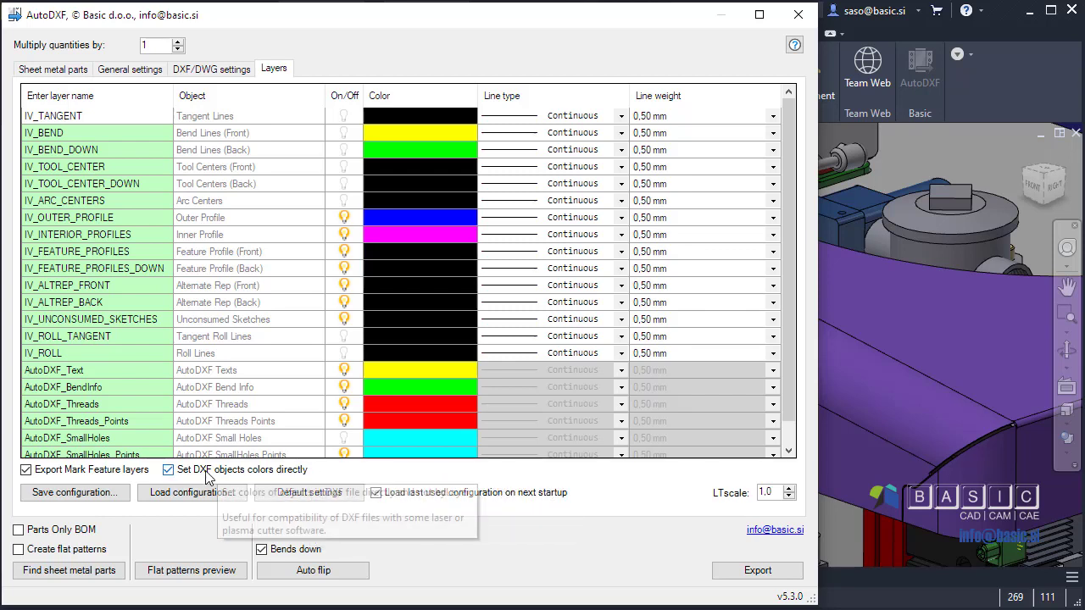
left_click(170, 471)
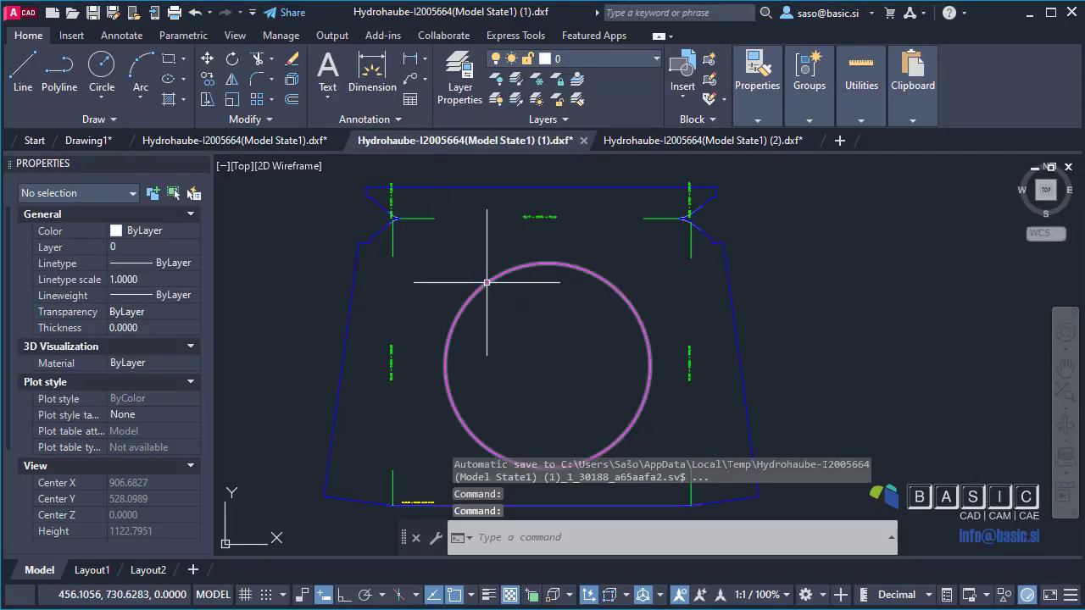
In AutoCAD, set the large interior circle's color to ByLayer in Hydrohaube-I2005664(Model State1) (1).dxf, check its properties, and clear the selection.
key("Escape")
left_click(482, 283)
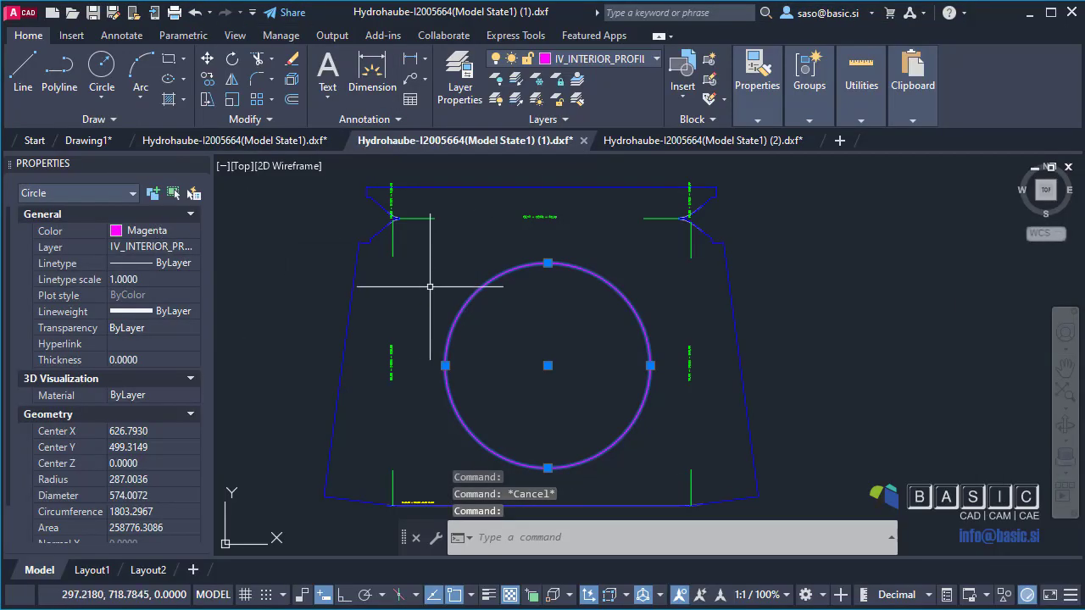
left_click(178, 232)
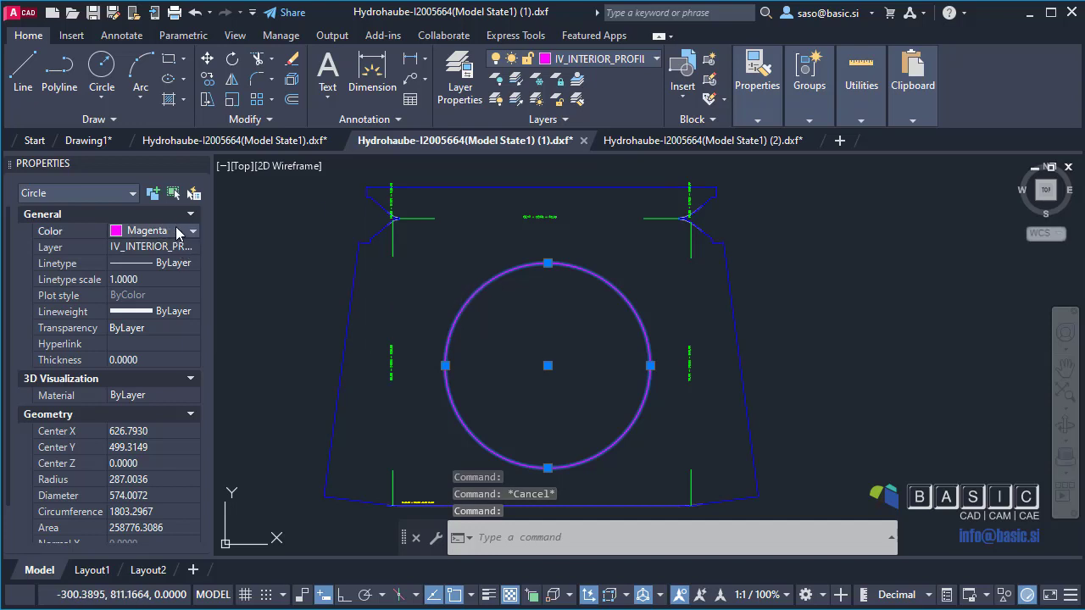
left_click(192, 231)
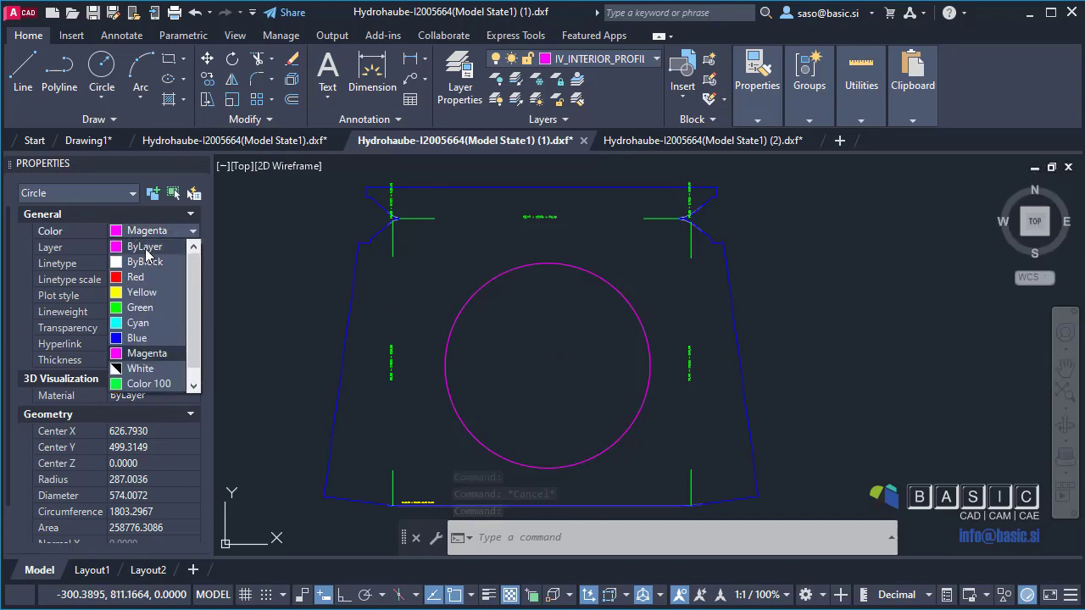
left_click(144, 247)
key("Escape")
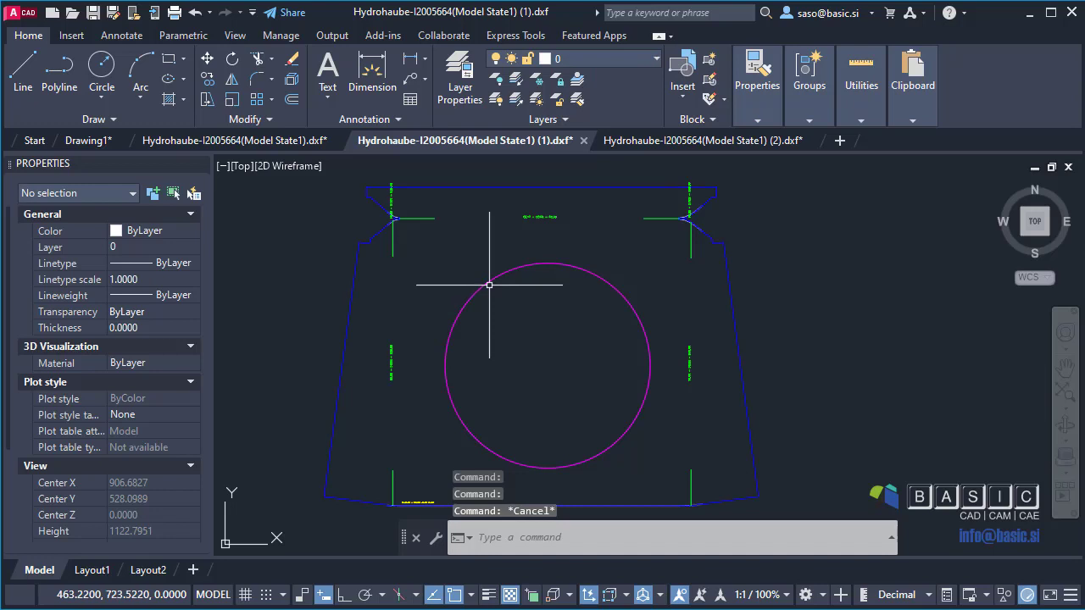
left_click(489, 289)
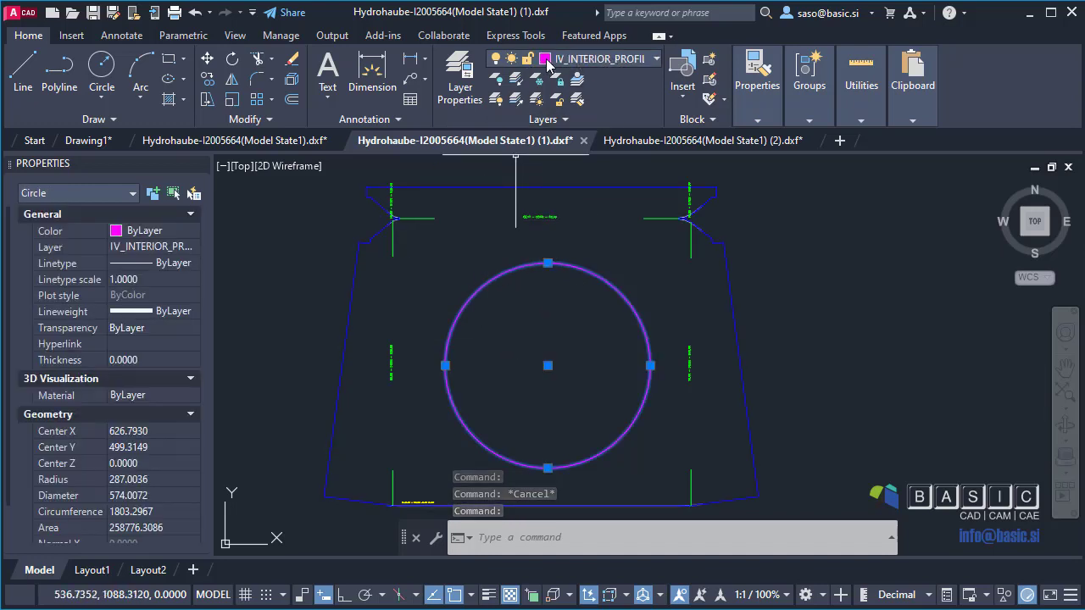
key("Escape")
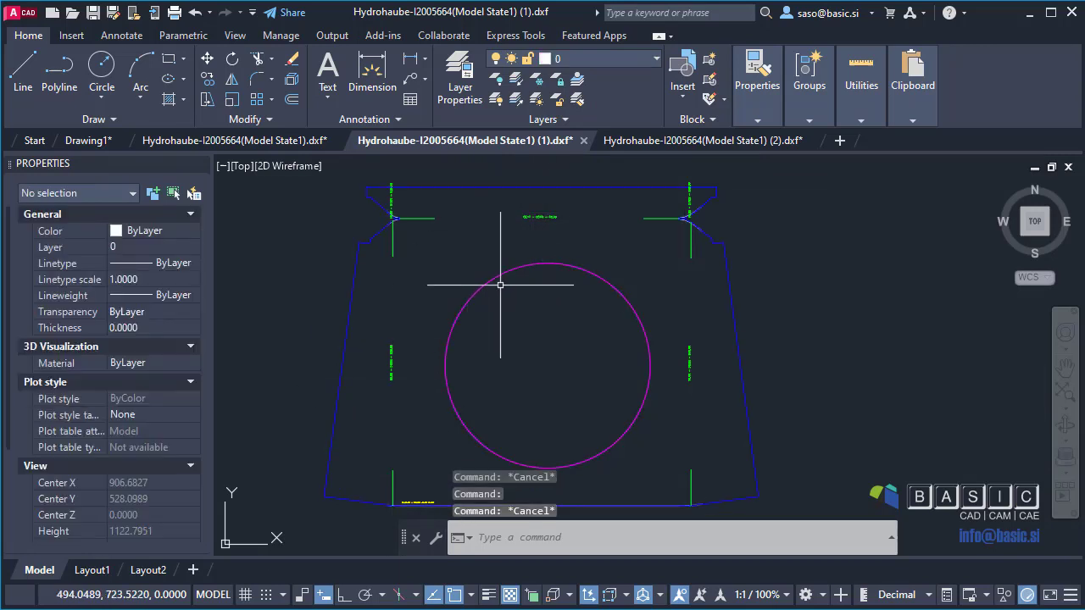
Examine the color and layer of the flat pattern's outer profile and its upper-left horizontal bend mark, clearing each selection.
middle_click_drag(416, 291, 455, 277)
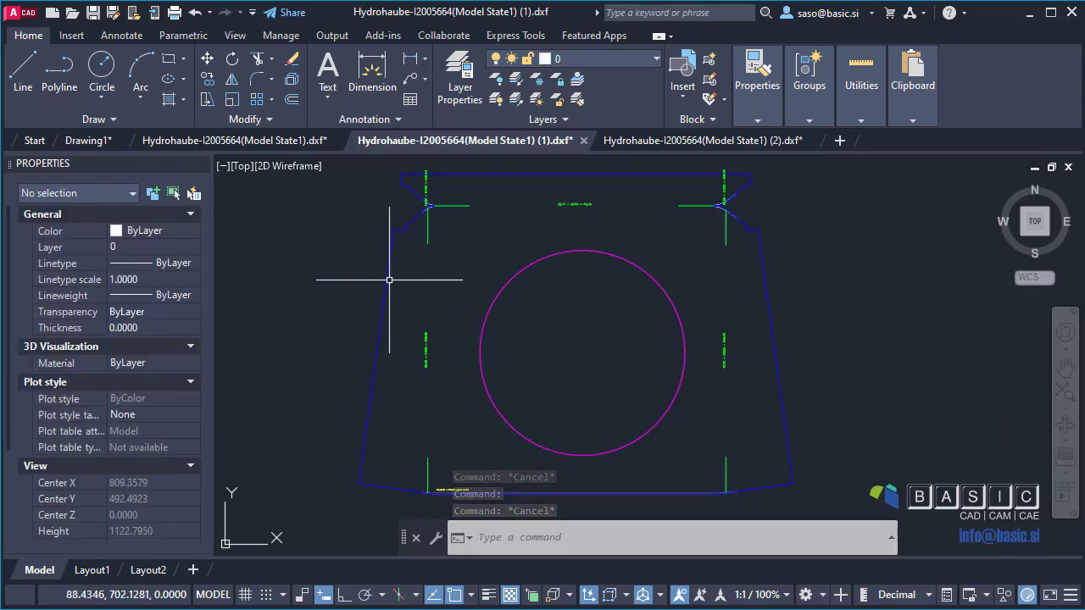
mouse_move(388, 278)
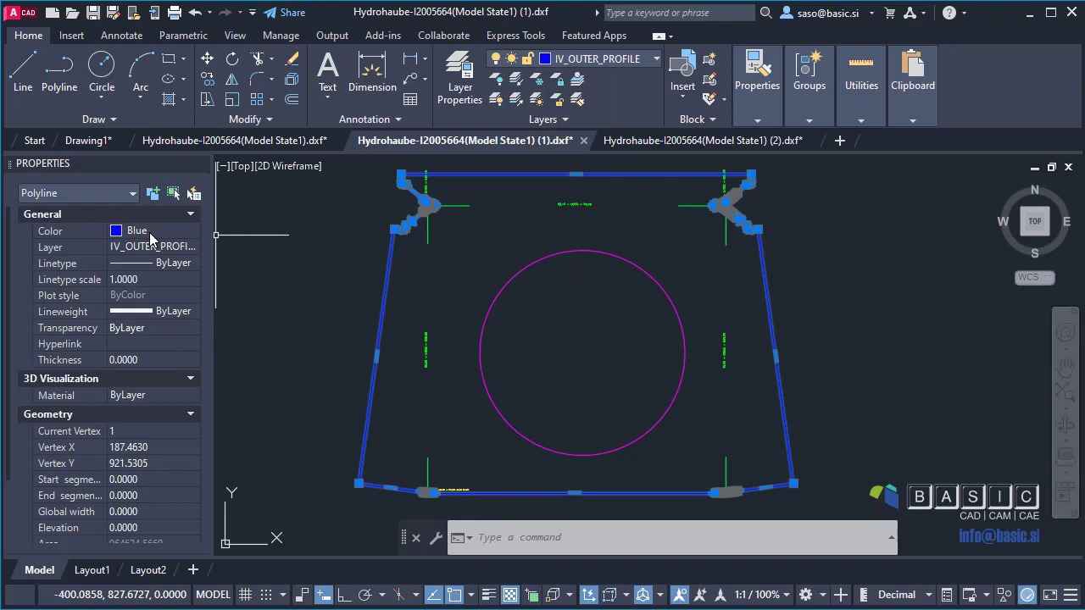
key("Escape")
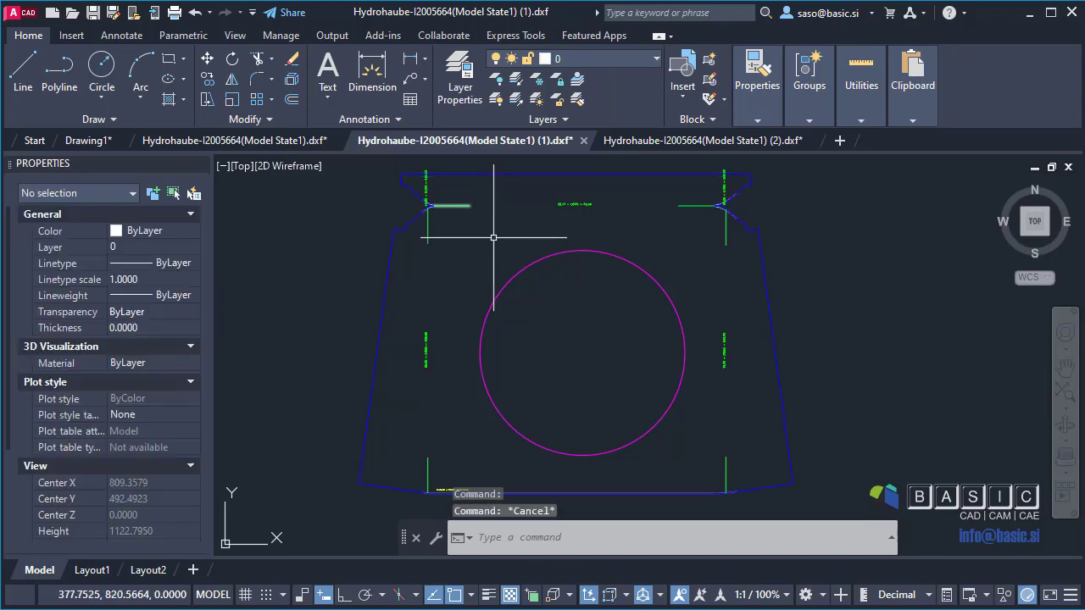
left_click(454, 206)
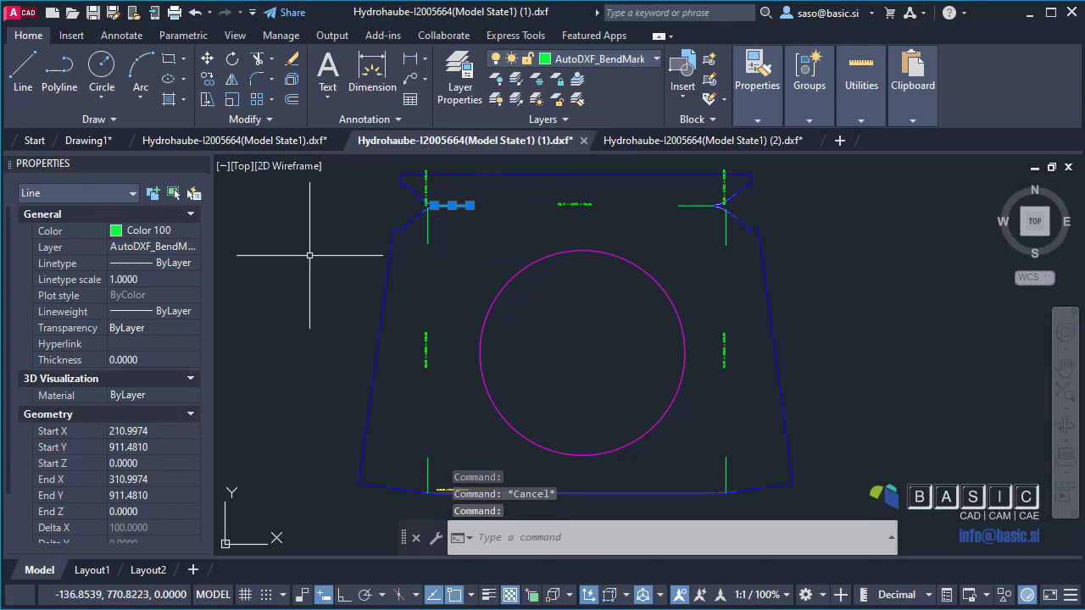
key("Escape")
middle_click_drag(309, 272, 307, 273)
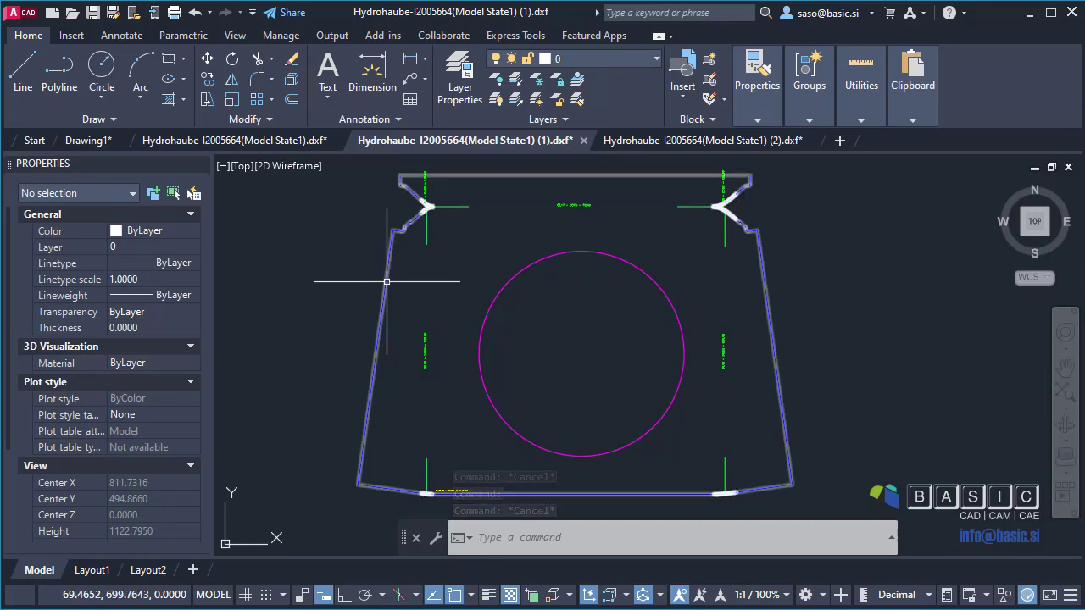
middle_click_drag(483, 241, 457, 247)
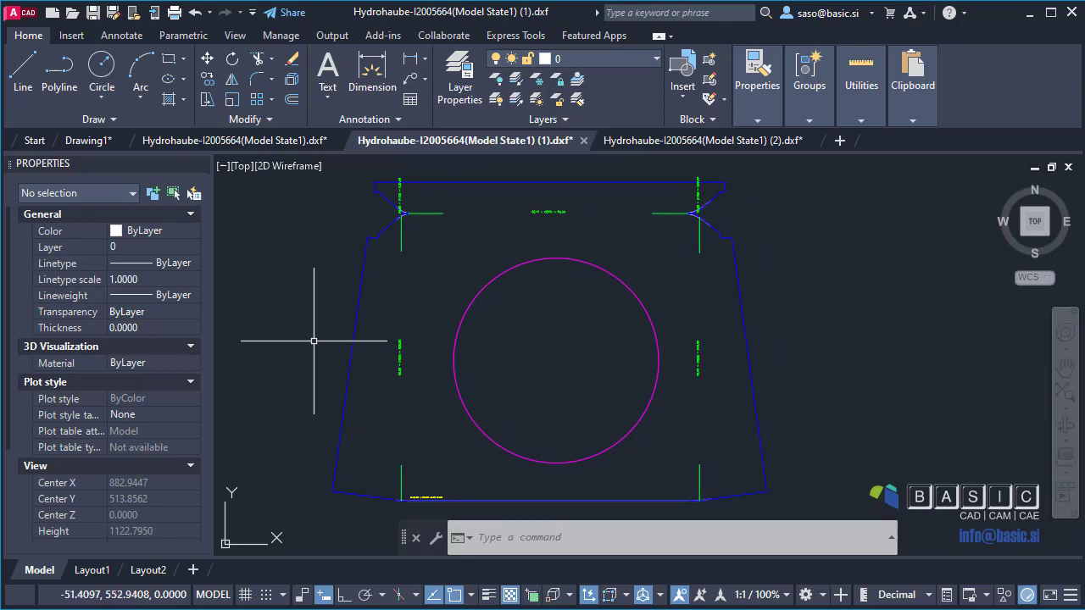
middle_click_drag(310, 349, 309, 343)
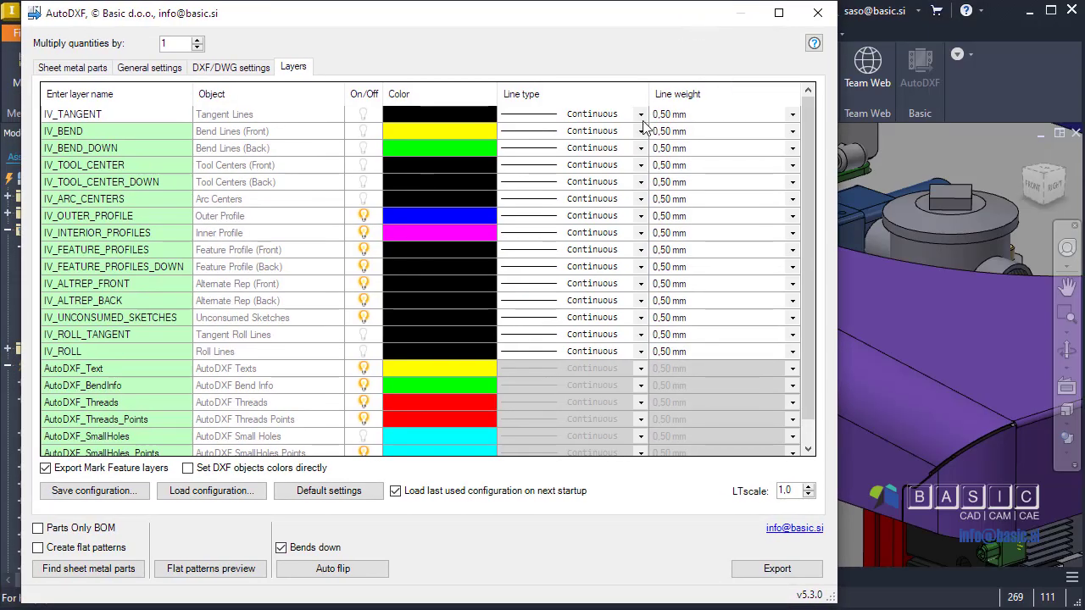
Switch back to AutoDXF, make its window smaller, move it lower over the Inventor model, and close it.
left_click_drag(618, 17, 634, 20)
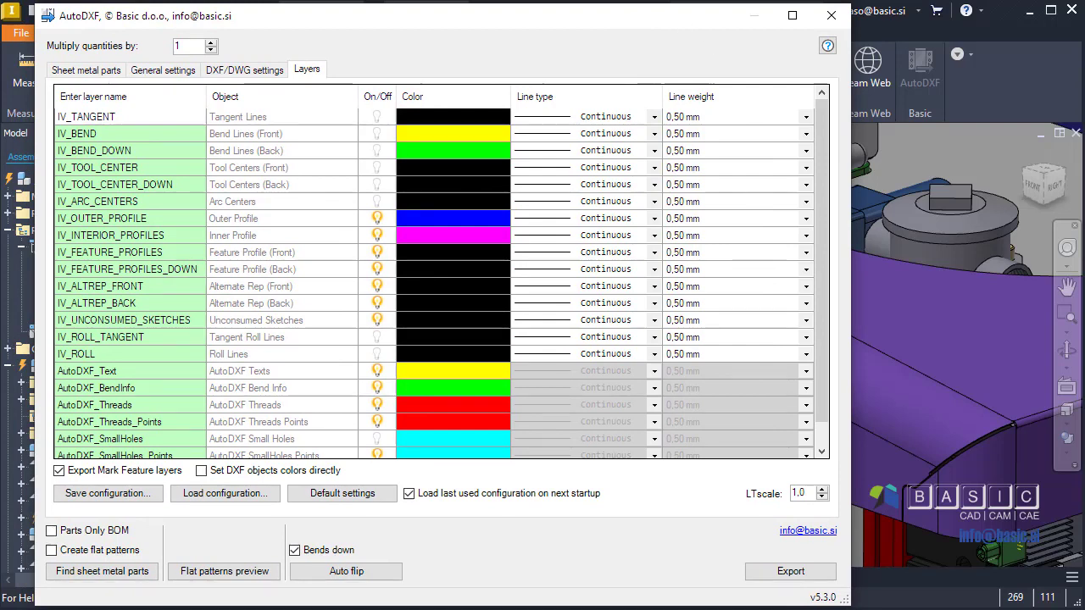
left_click_drag(841, 599, 781, 425)
left_click_drag(601, 24, 571, 204)
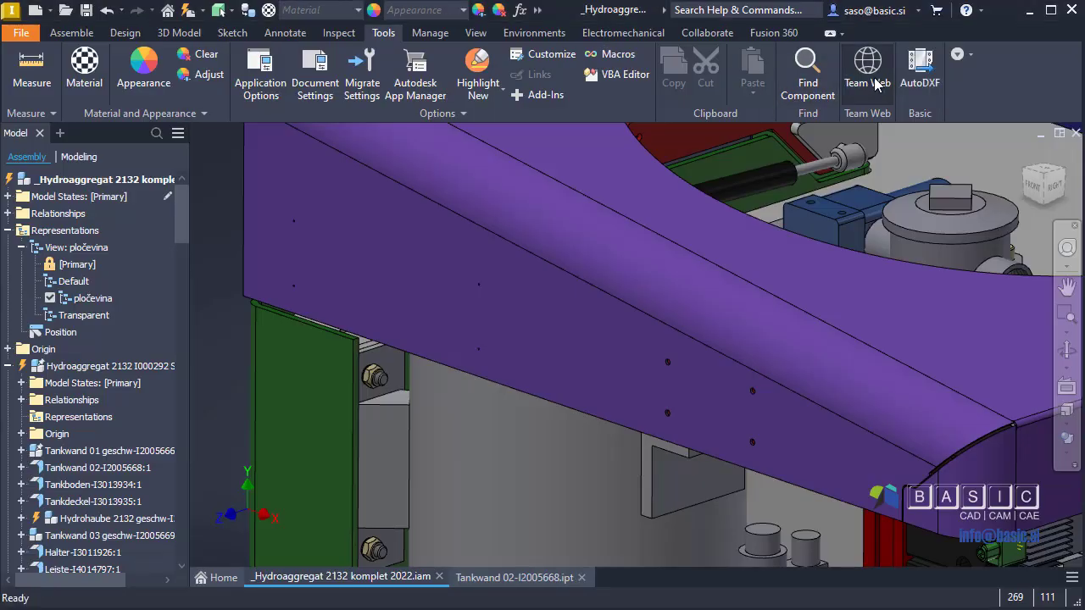
Start AutoDXF again from Inventor, reposition its window, and restart it once more.
left_click(921, 85)
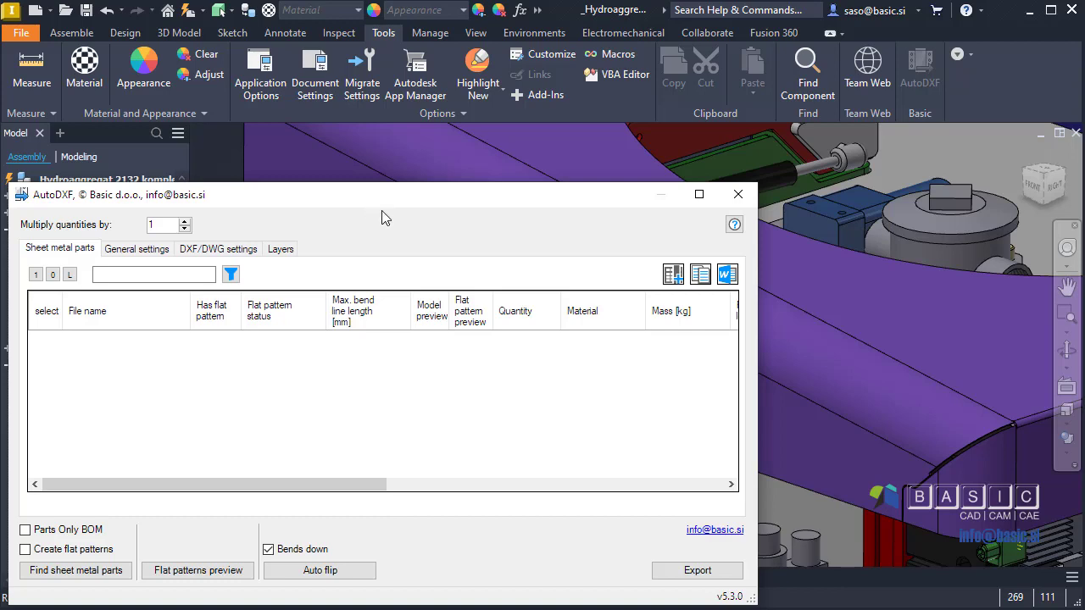
mouse_move(369, 204)
left_mouse_down()
mouse_move(423, 180)
mouse_move(358, 208)
left_mouse_up()
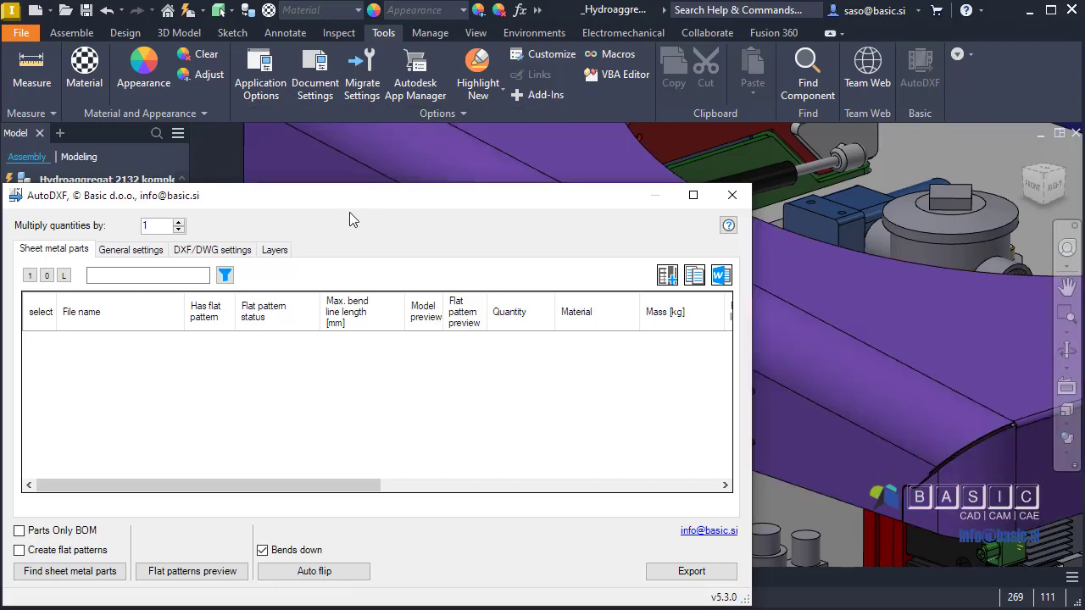
left_click_drag(345, 204, 387, 184)
left_click(776, 176)
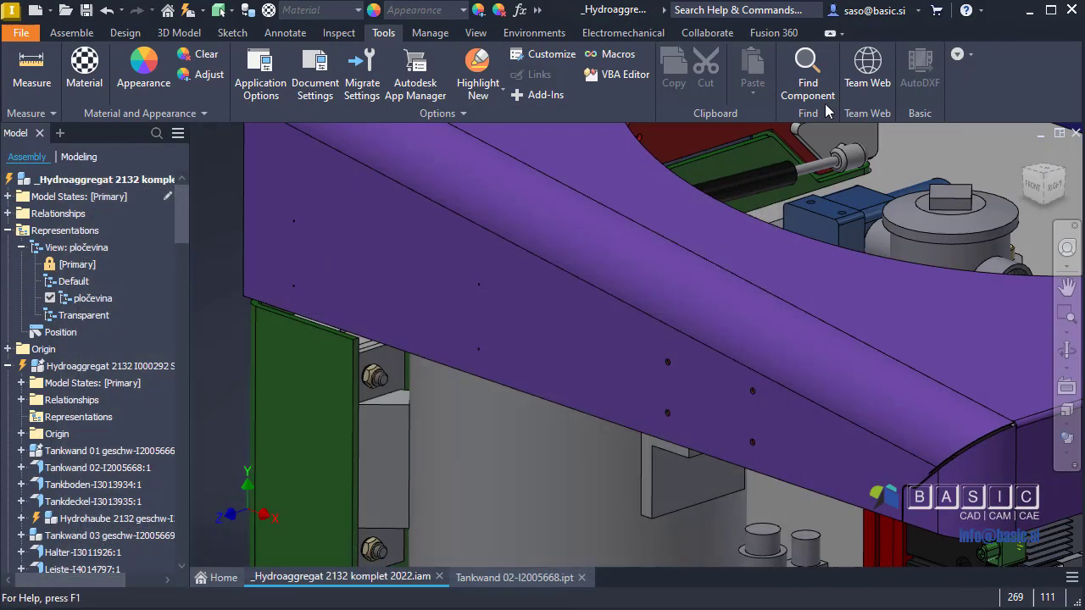
left_click(925, 82)
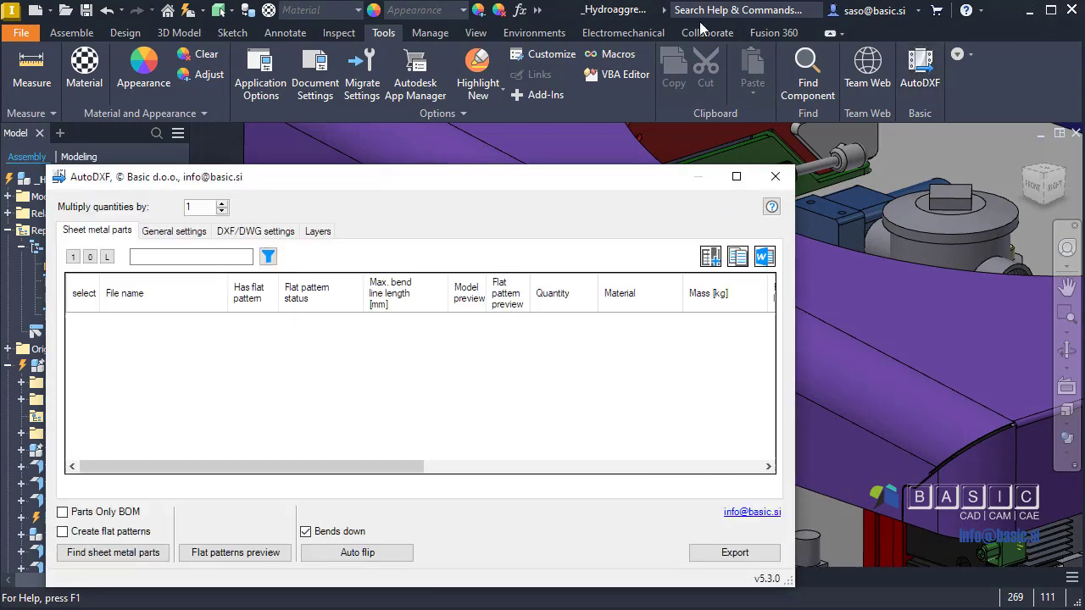